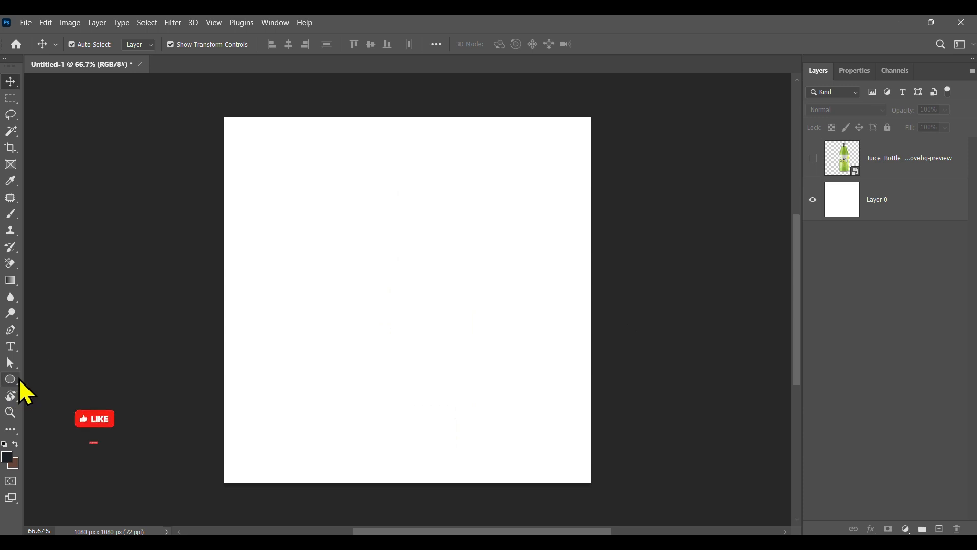
Draw a rectangle about 1094 × 1096 px covering the whole canvas and remove its stroke.
right_click(10, 380)
click(38, 378)
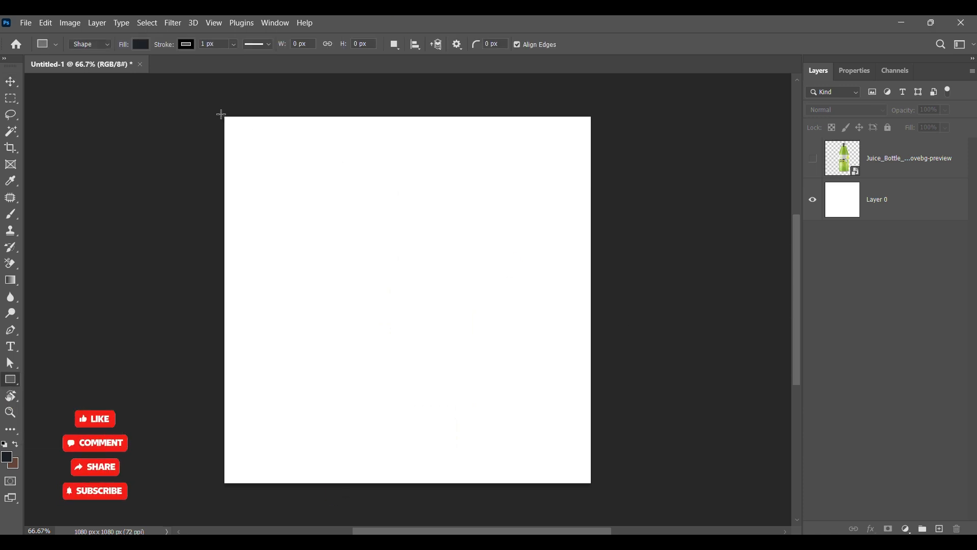
drag(223, 114, 593, 485)
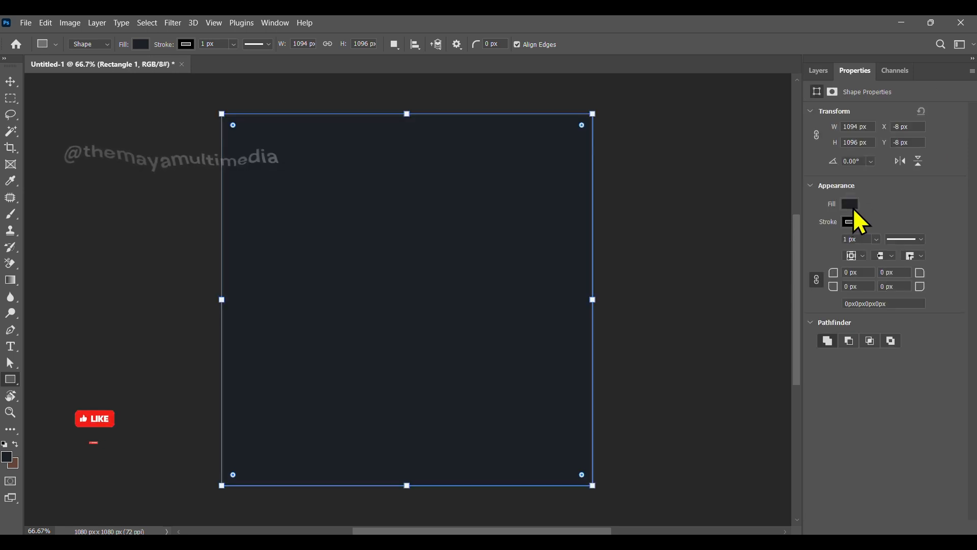
click(850, 221)
click(853, 205)
Place the rectangle layer beneath the juice bottle layer, with the bottle visible, and fill the rectangle white.
click(818, 70)
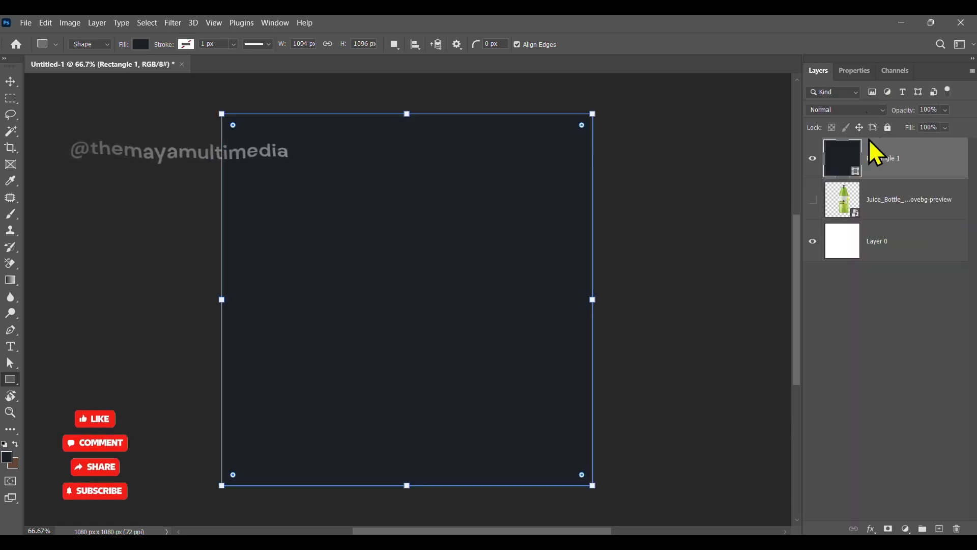
drag(873, 210, 873, 217)
click(854, 70)
click(852, 205)
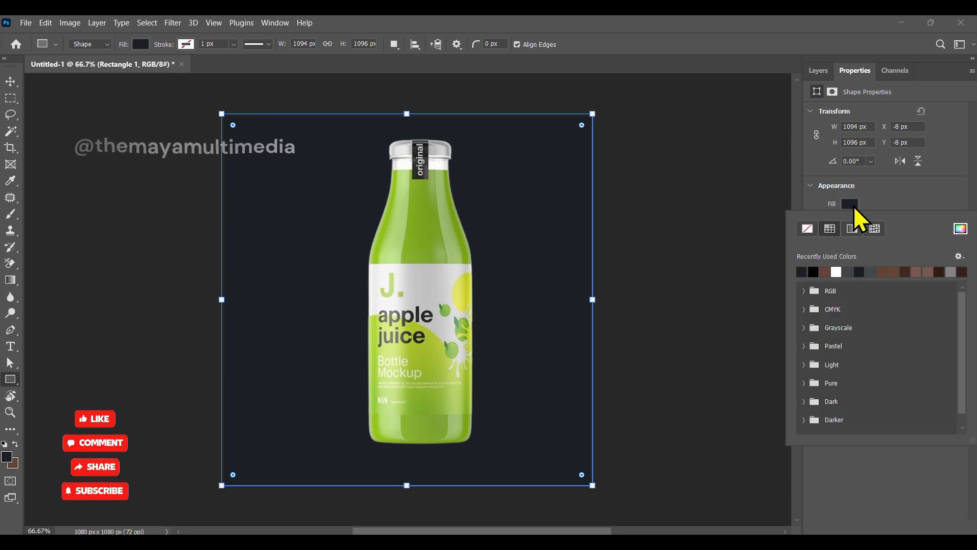
click(836, 272)
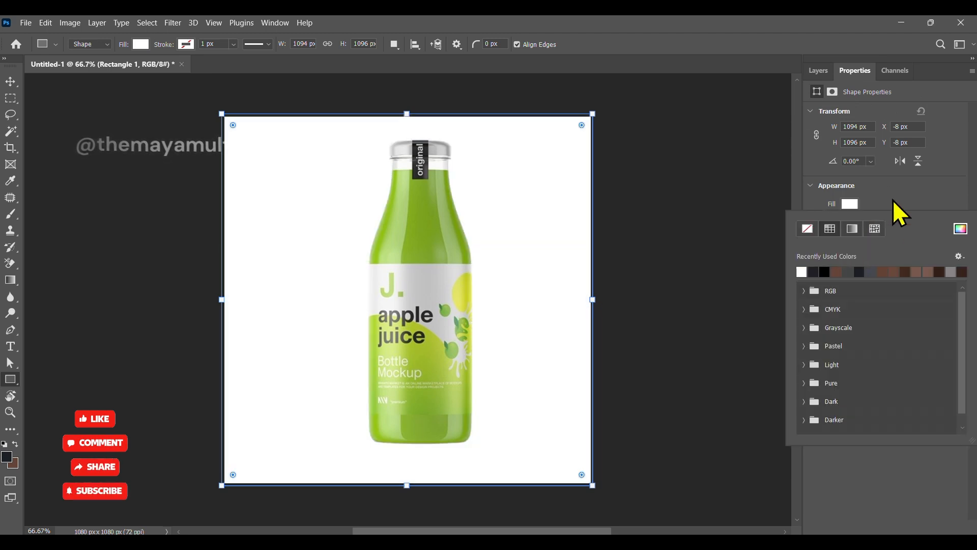
Resize the white background rectangle to 1080 × 1080 px so its edges align with the canvas.
click(818, 70)
click(883, 155)
click(11, 82)
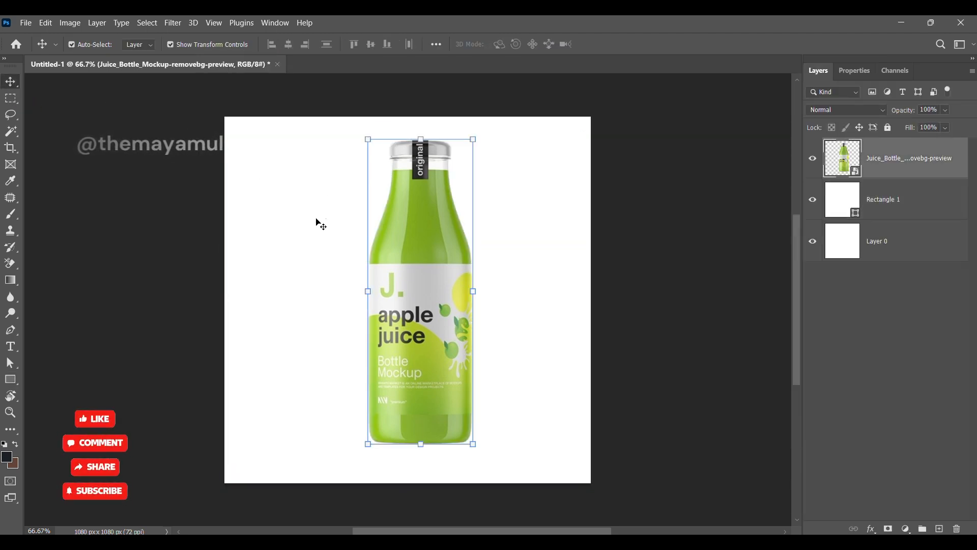
click(316, 220)
drag(408, 114, 408, 118)
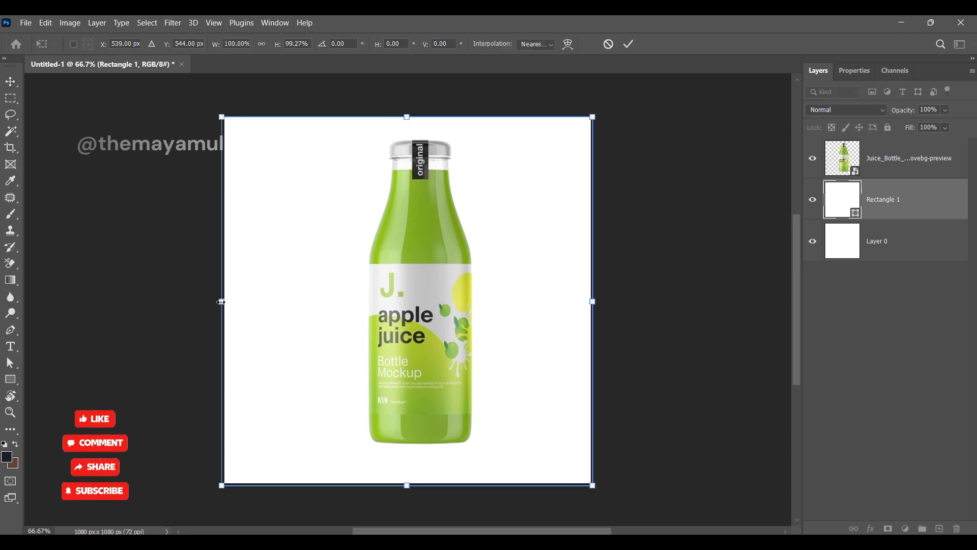
drag(222, 299, 224, 299)
drag(409, 484, 411, 481)
drag(593, 300, 591, 299)
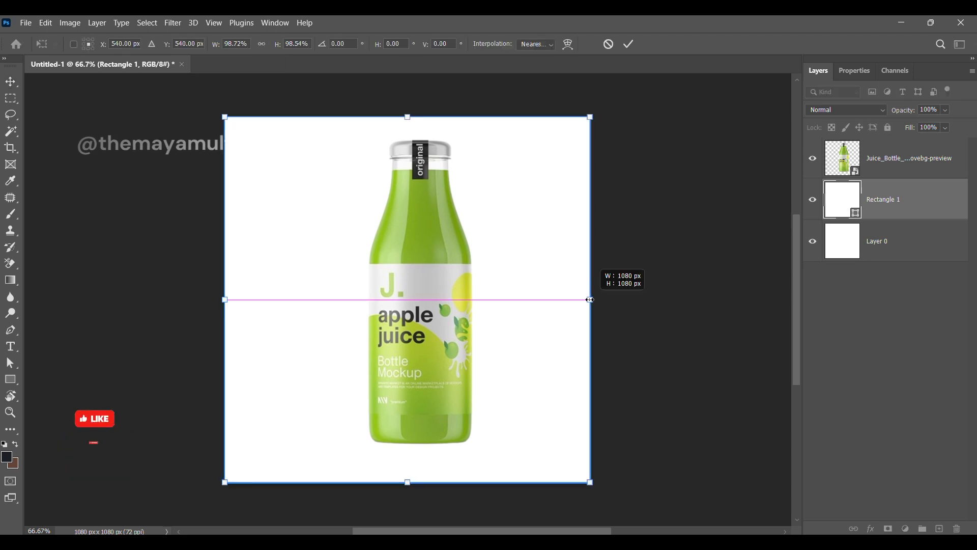
click(630, 44)
Move the juice bottle horizontally to the right side of the canvas.
click(473, 235)
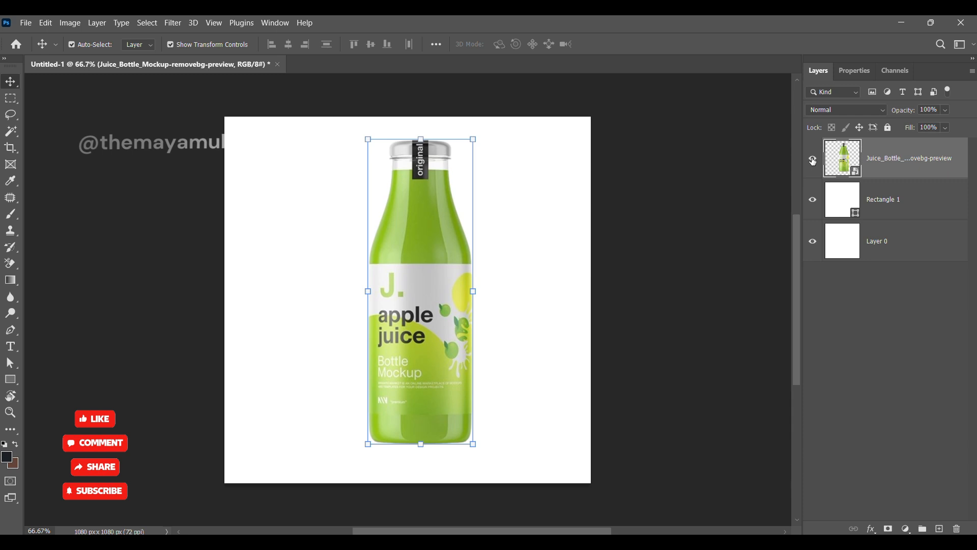
drag(422, 295, 513, 295)
Draw a square about 507 × 507 px in the upper-left area of the canvas and remove its fill.
click(9, 380)
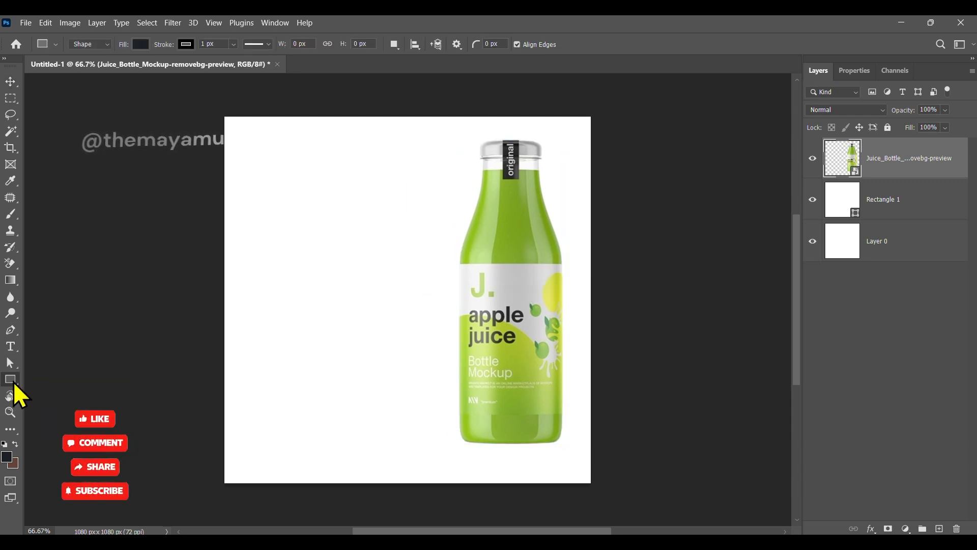
click(51, 380)
click(517, 255)
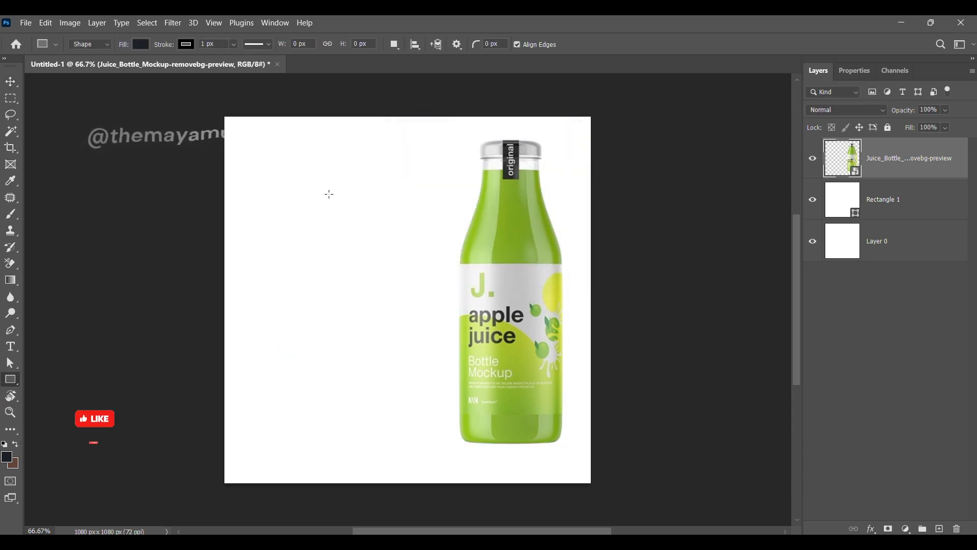
drag(248, 151, 420, 323)
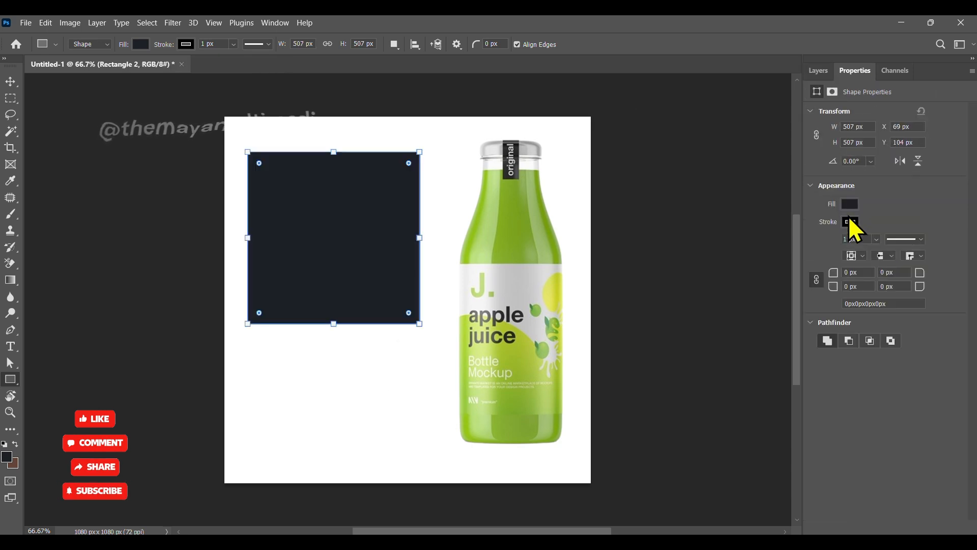
click(850, 204)
click(808, 246)
Give the square a 50 px stroke in the green 7ba31f sampled from the bottle.
click(850, 222)
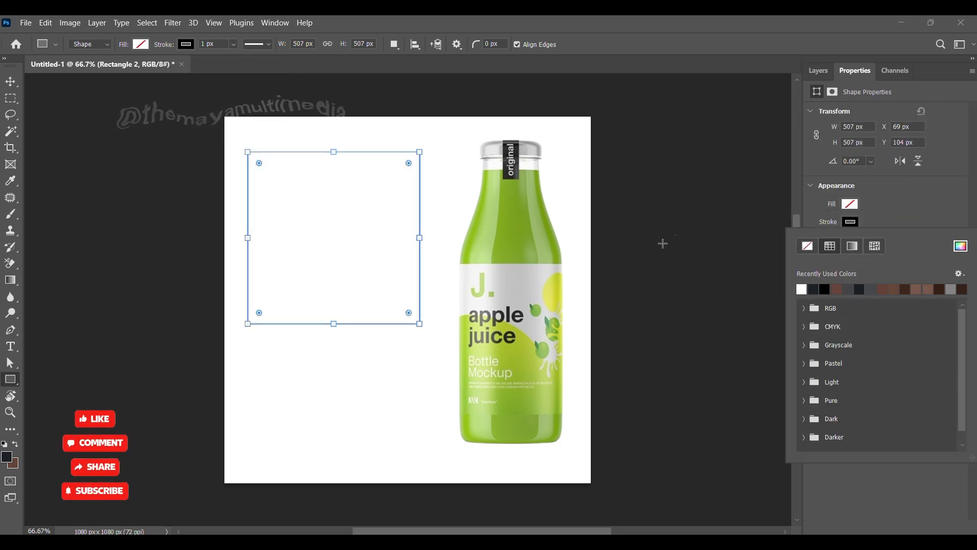
click(961, 246)
click(520, 235)
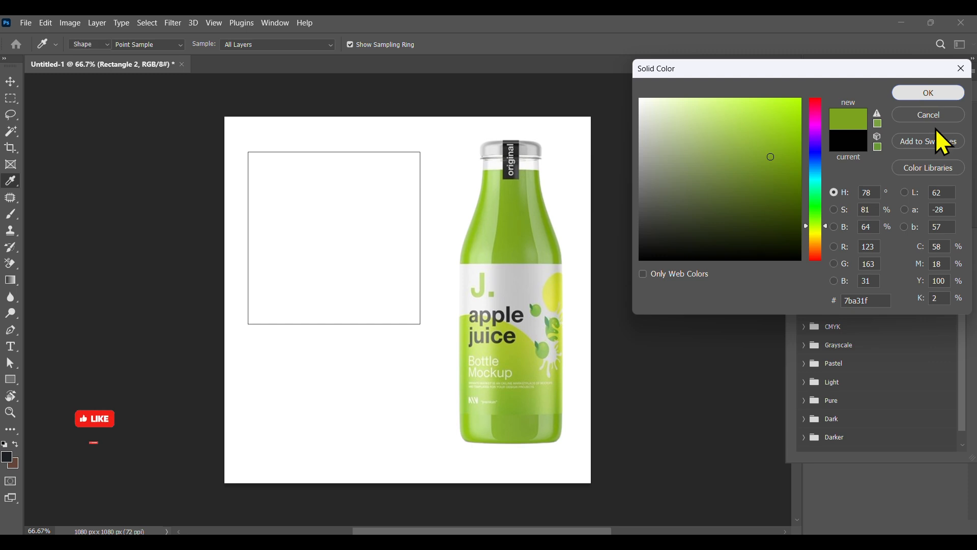
click(929, 93)
click(837, 240)
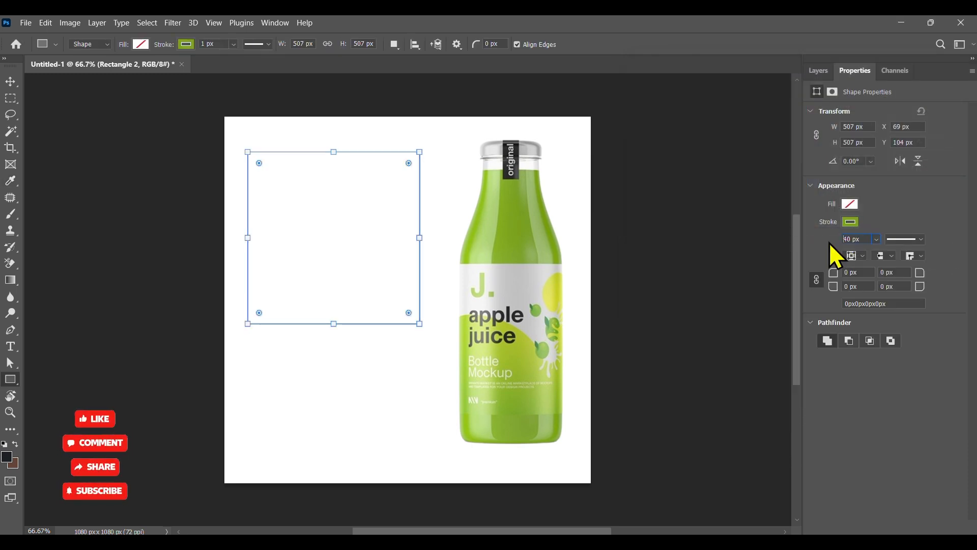
key(Return)
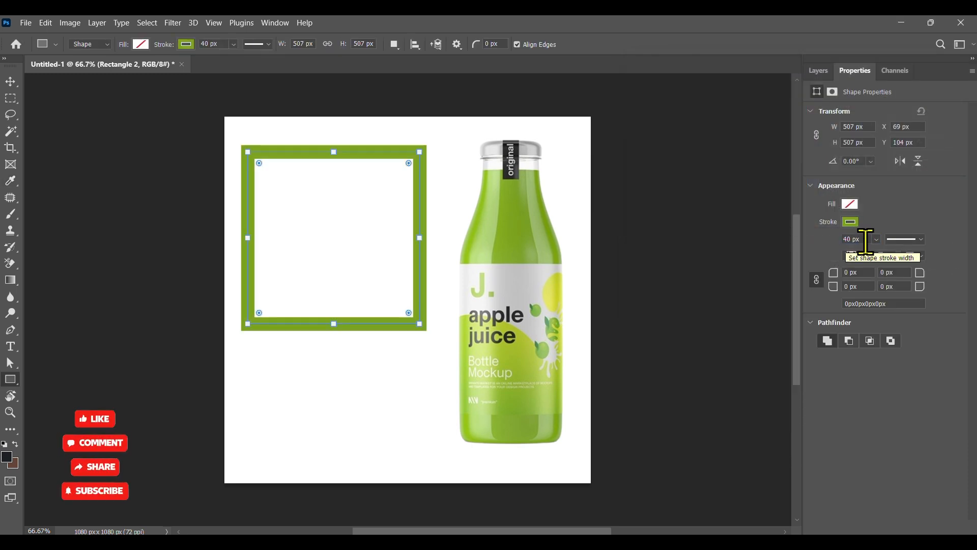
key(Return)
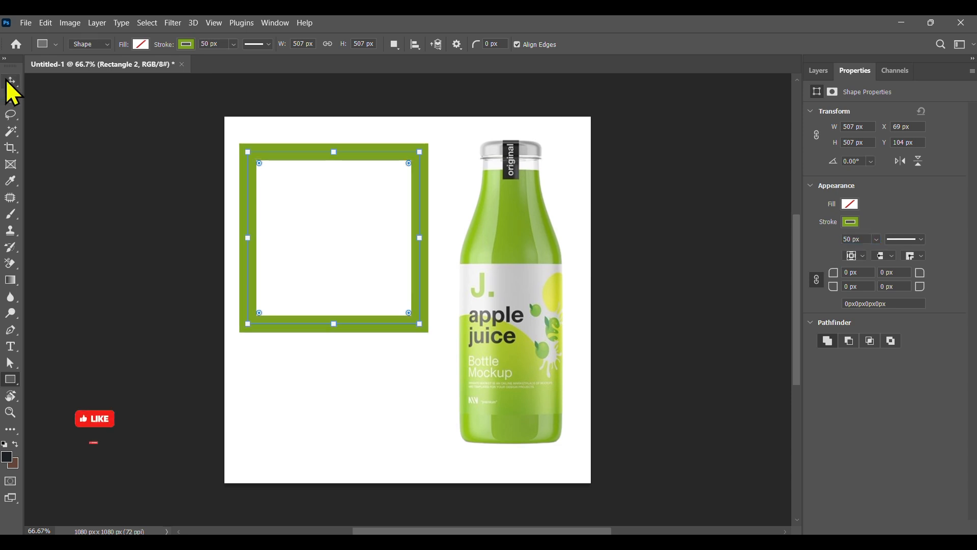
Rotate the green frame about 43.6°, enlarge it, and position it off the canvas's left edge with its right corner at the bottle.
click(11, 83)
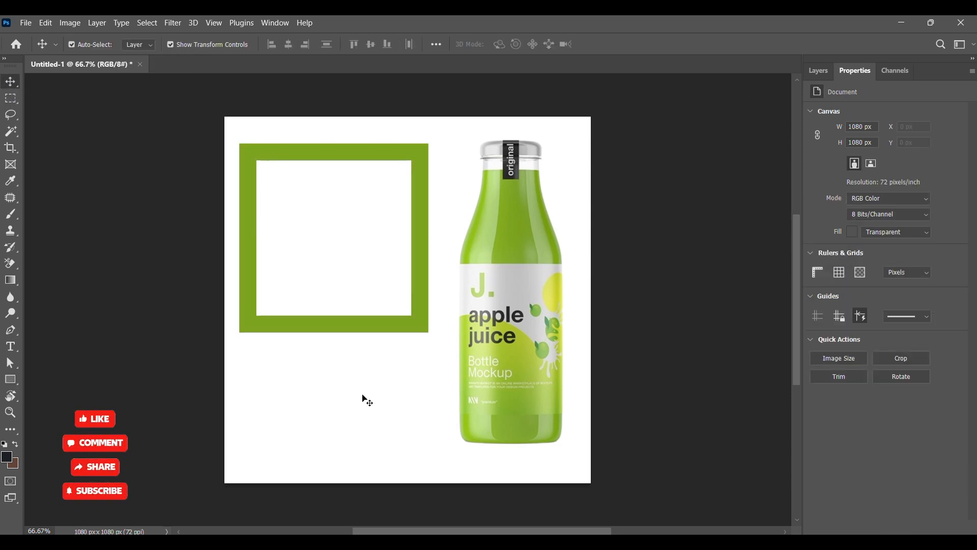
drag(428, 333, 354, 428)
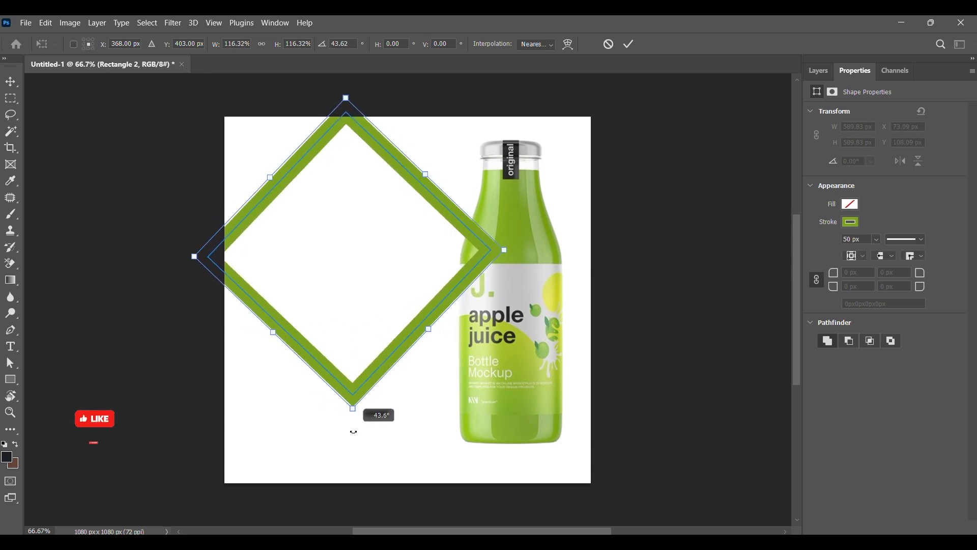
drag(384, 363, 295, 394)
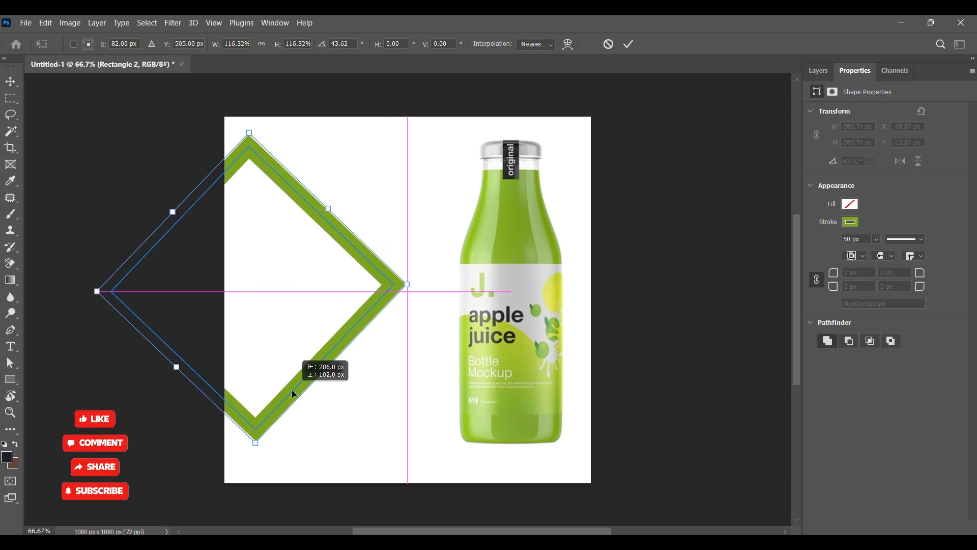
drag(407, 285, 493, 286)
drag(402, 371, 372, 373)
click(629, 45)
Place a vertical bar about 47 × 816 px near the top inside the frame, filled with a darker shade of the frame's green.
click(10, 380)
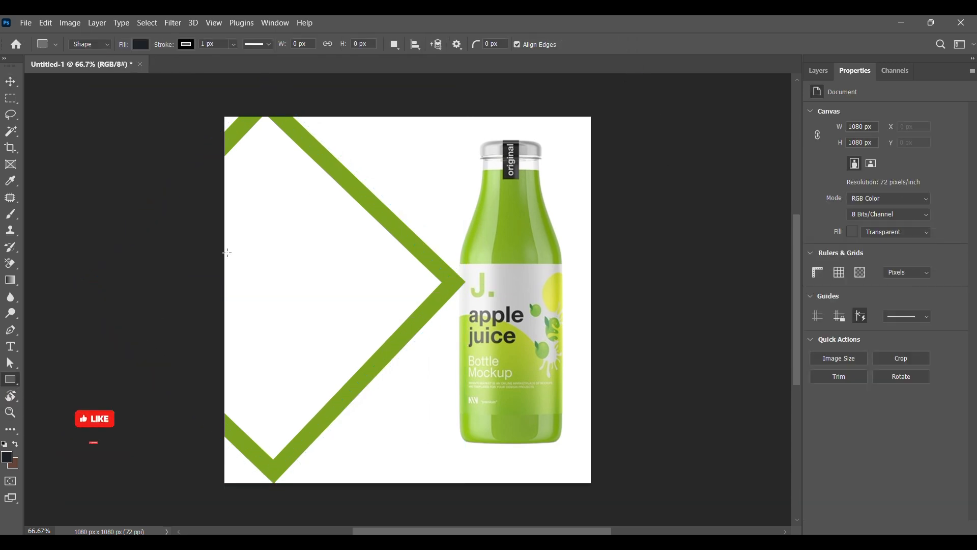
drag(260, 180, 275, 456)
click(849, 205)
click(960, 224)
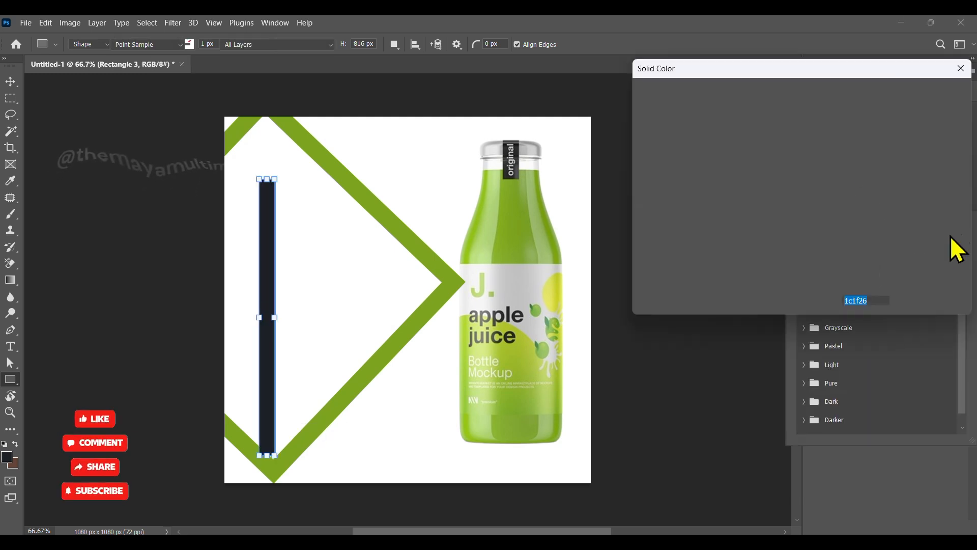
click(450, 283)
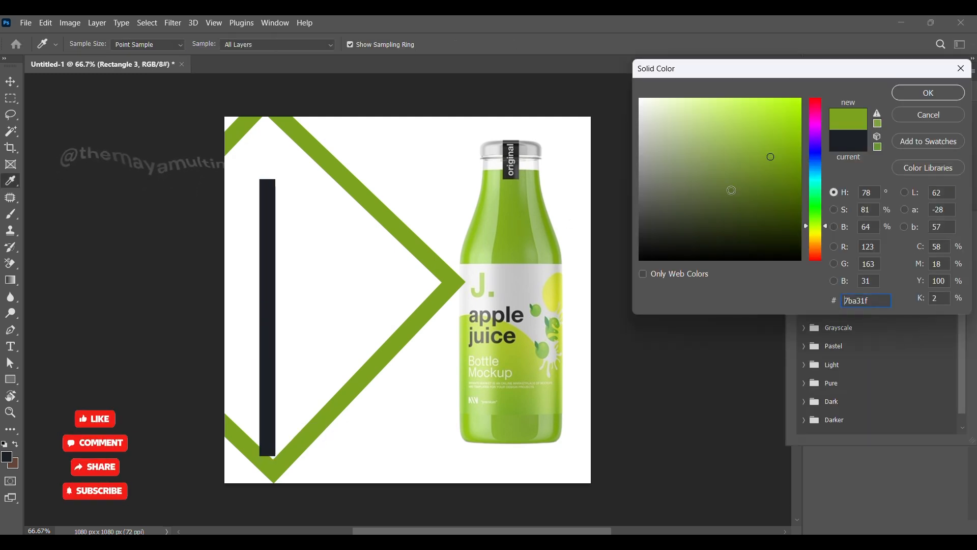
click(922, 95)
key(v)
drag(269, 329, 267, 276)
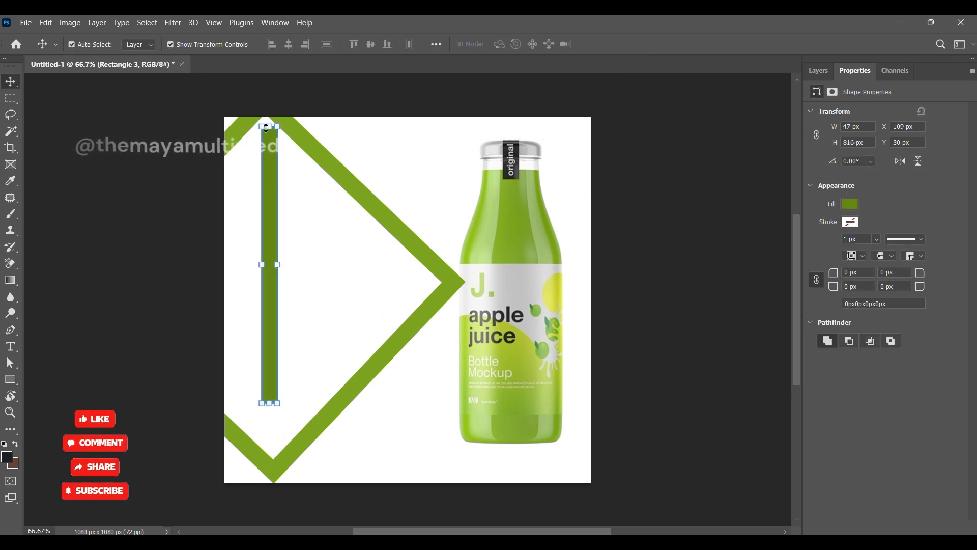
key(ctrl+t)
drag(282, 410, 367, 362)
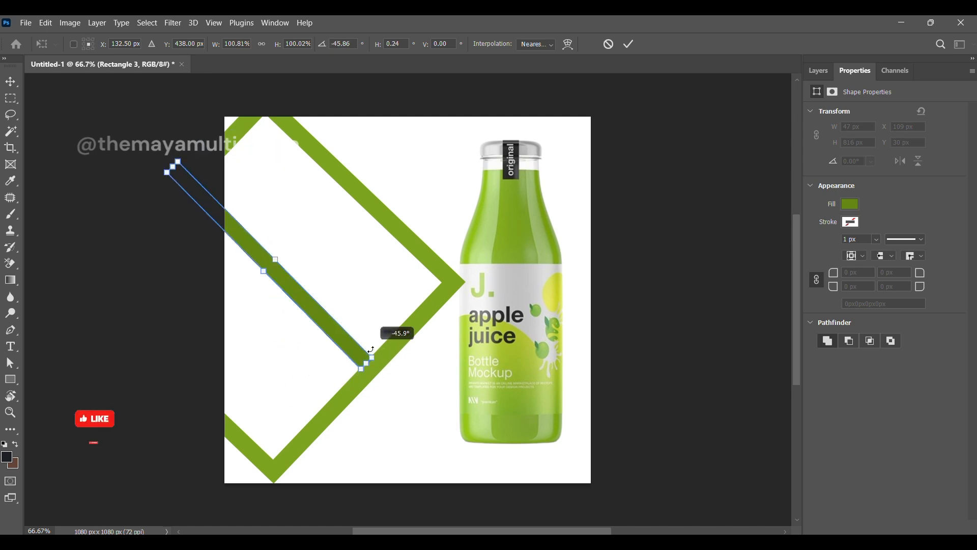
drag(298, 299, 399, 261)
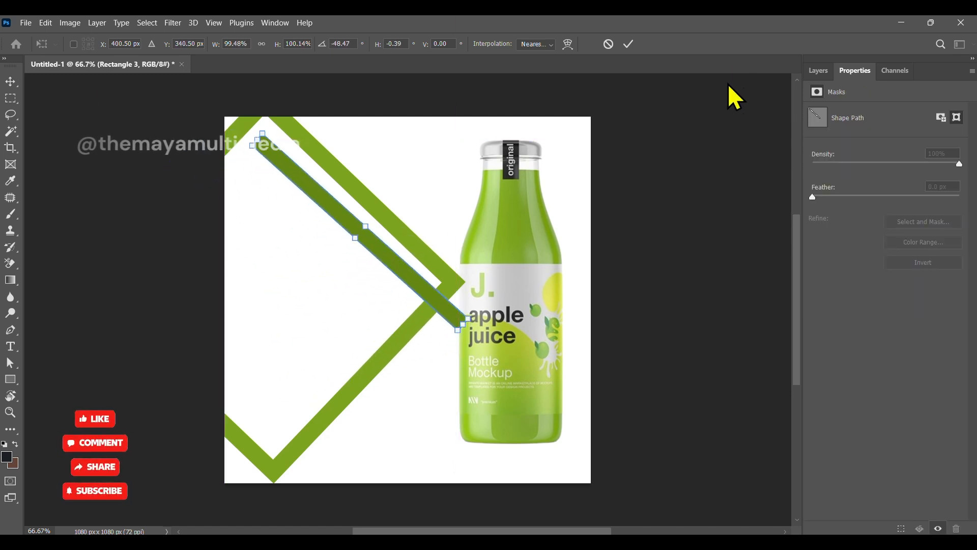
click(630, 45)
key(ctrl+z)
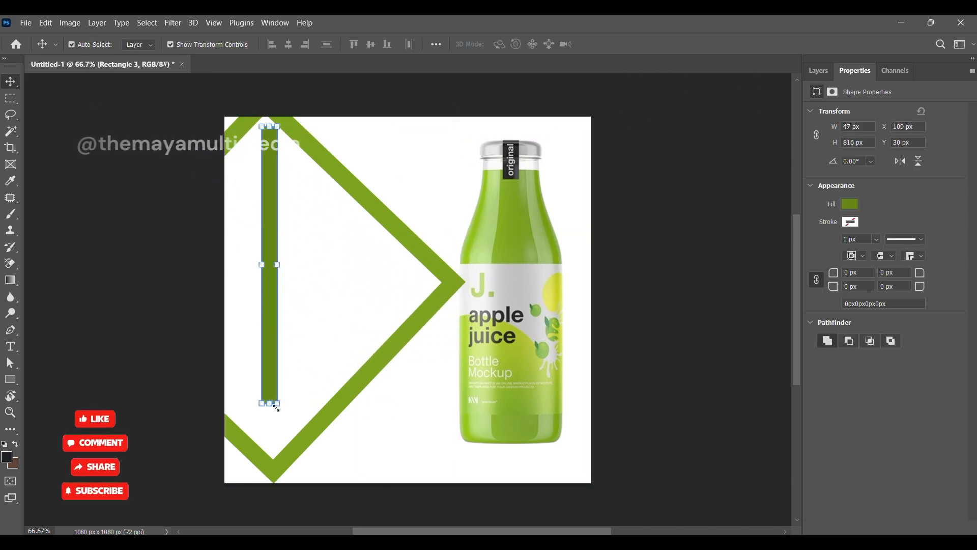
Rotate the dark green bar diagonally and move it alongside the frame's upper-right side.
key(ctrl+t)
drag(283, 412, 359, 346)
drag(305, 309, 392, 278)
Distort the dark green bar's corners into a thin shadow strip along the inner edge of the frame's upper-right side.
drag(272, 127, 262, 108)
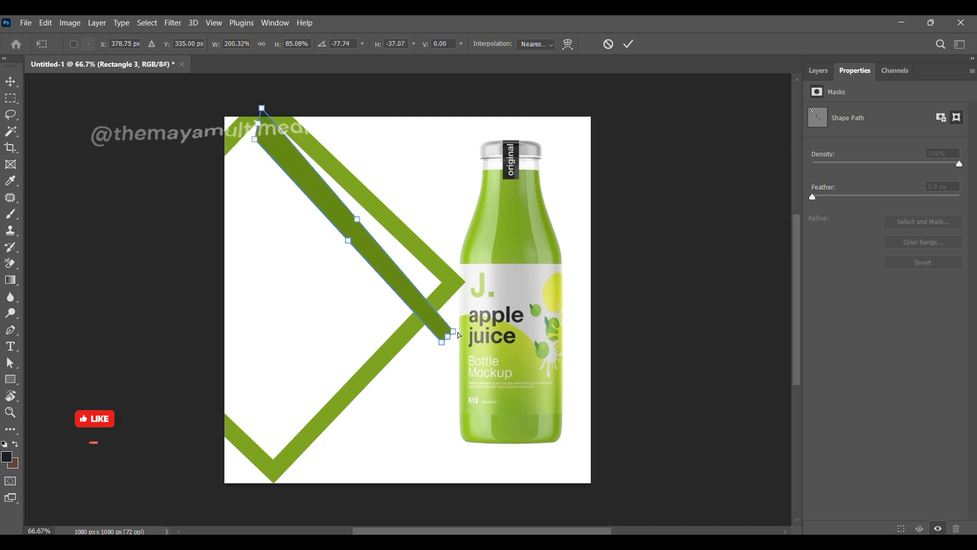
drag(455, 333, 443, 285)
drag(264, 108, 260, 109)
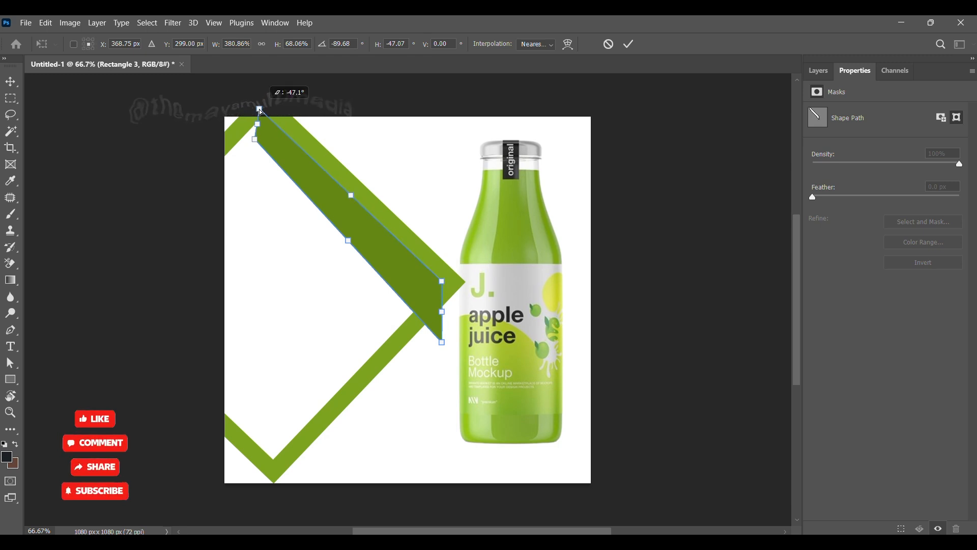
drag(442, 342, 439, 288)
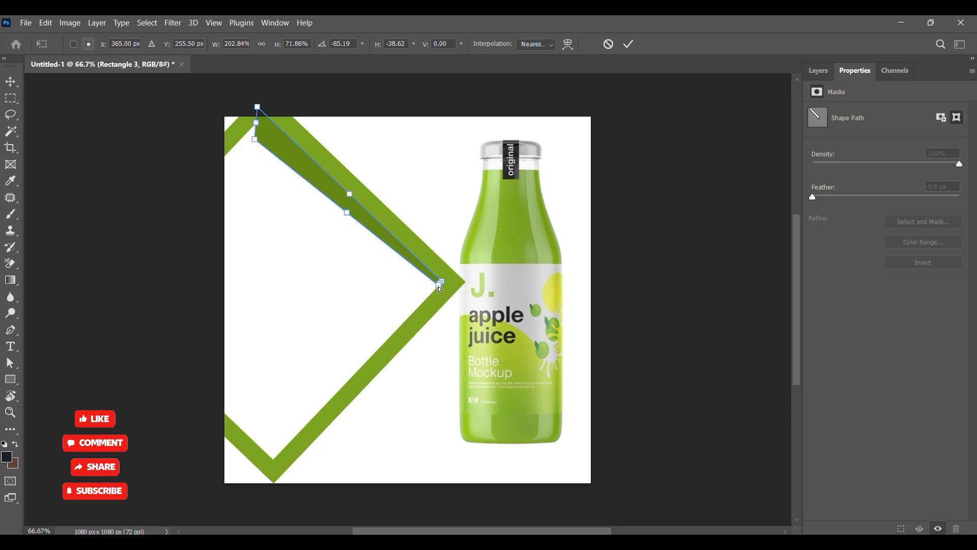
drag(254, 139, 253, 112)
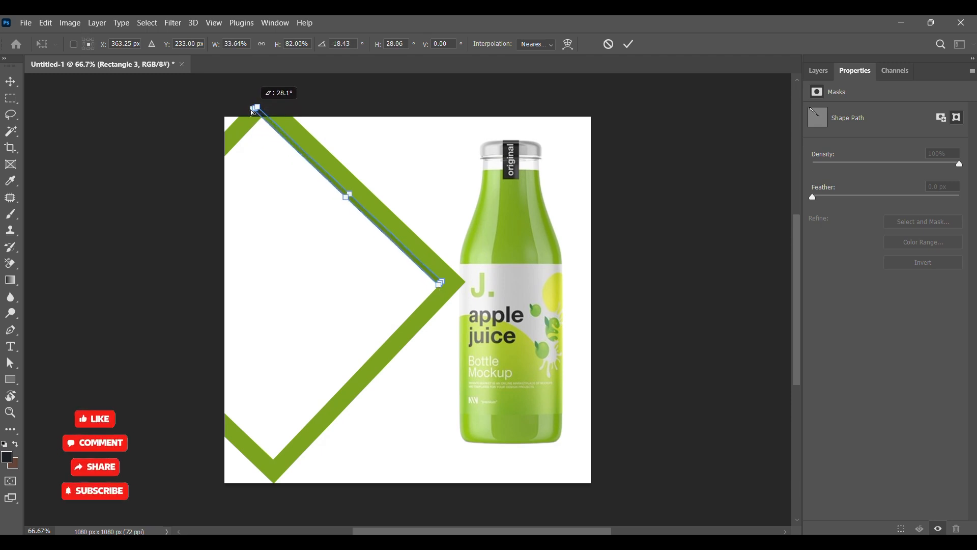
click(630, 45)
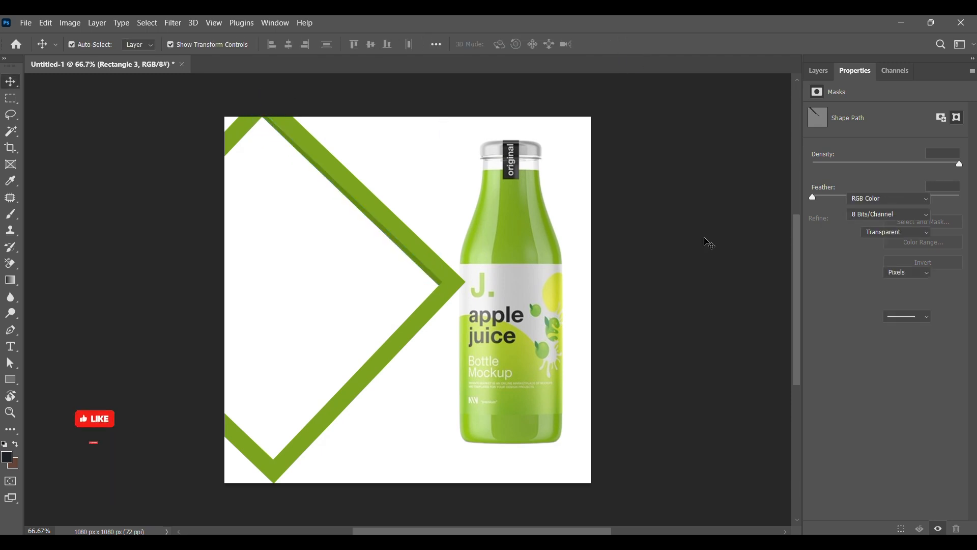
Draw a second vertical bar about 57 × 866 px inside the frame and fill it with the same dark green.
click(11, 383)
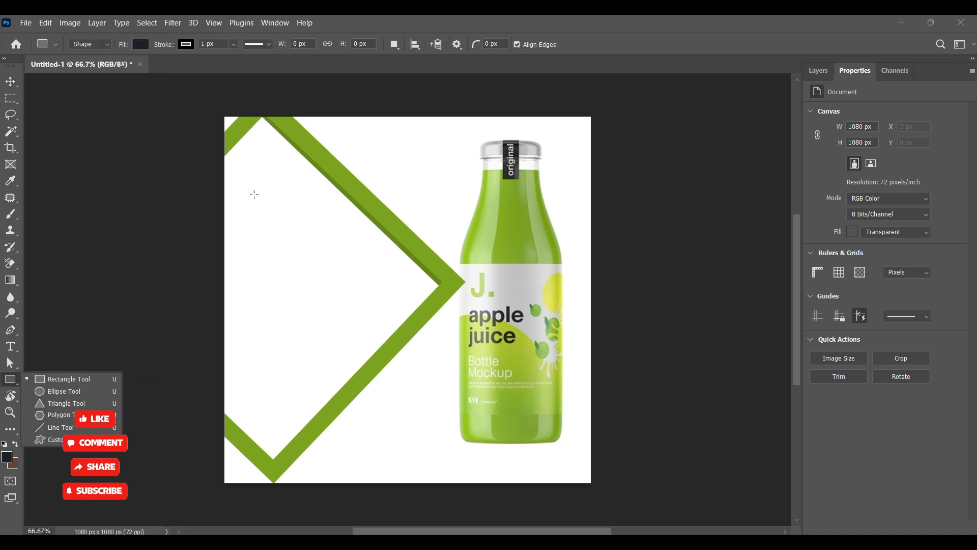
drag(255, 168, 274, 462)
click(850, 204)
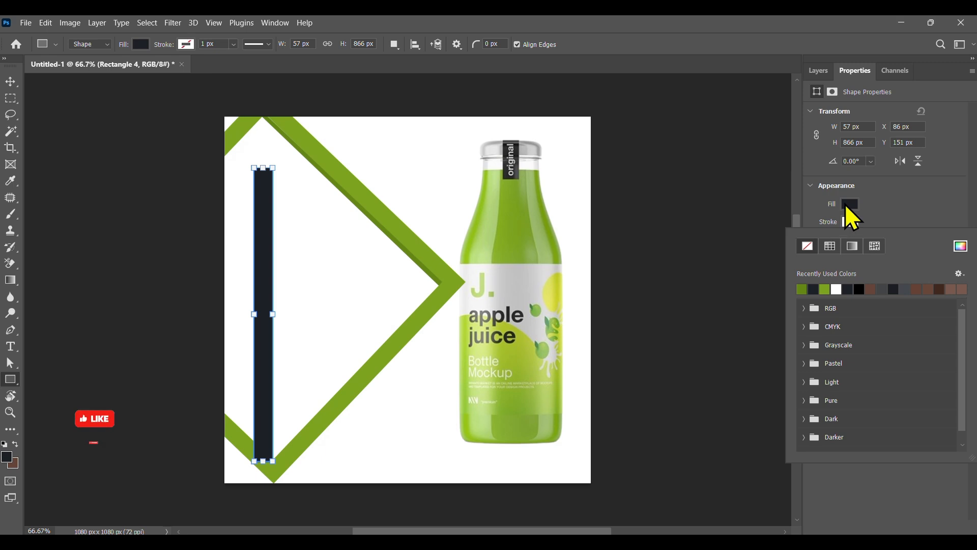
click(801, 272)
click(893, 171)
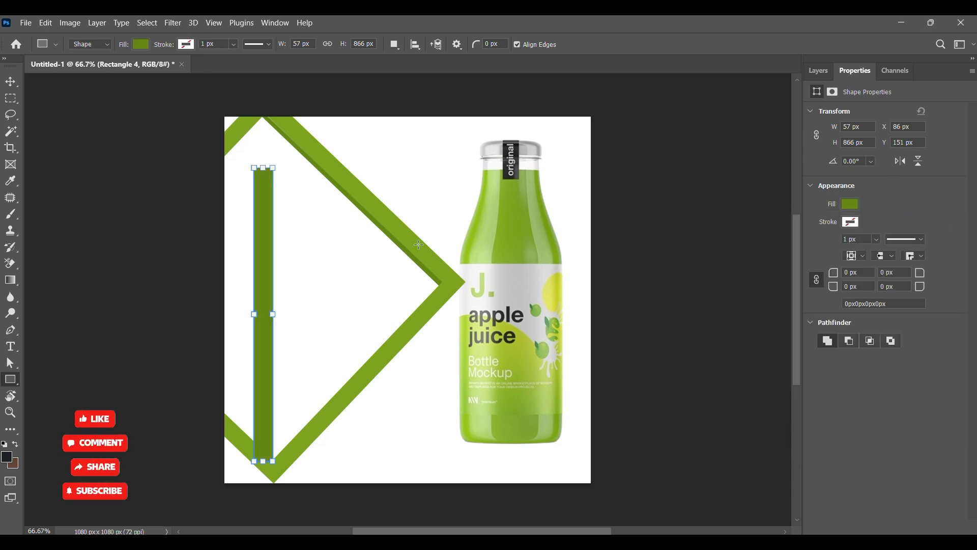
Rotate the second dark green bar diagonally and move it alongside the frame's lower-right side.
key(v)
key(ctrl+t)
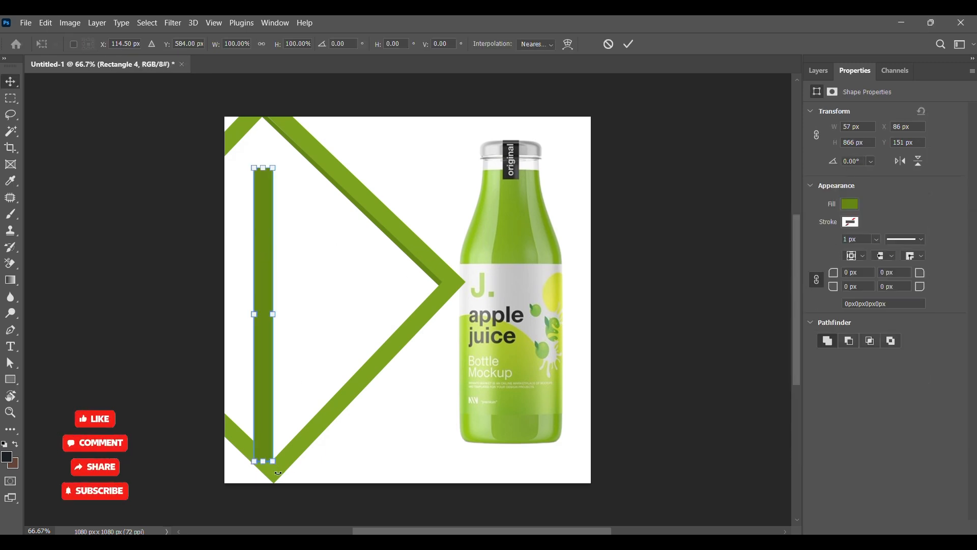
drag(278, 474, 153, 410)
drag(275, 307, 342, 339)
Distort the bar's corners into a thin shadow strip along the inner edge of the frame's lower-right side.
drag(442, 255, 441, 286)
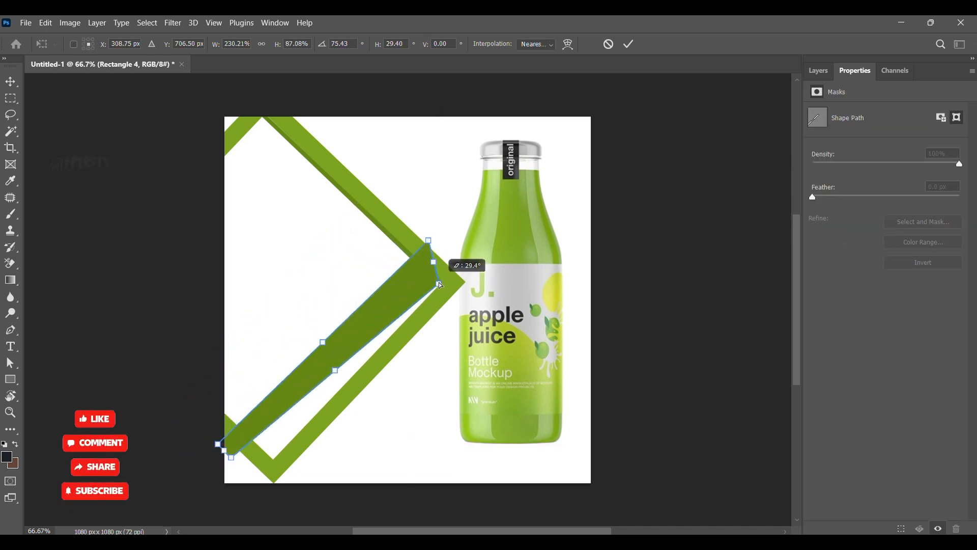
drag(235, 461, 272, 461)
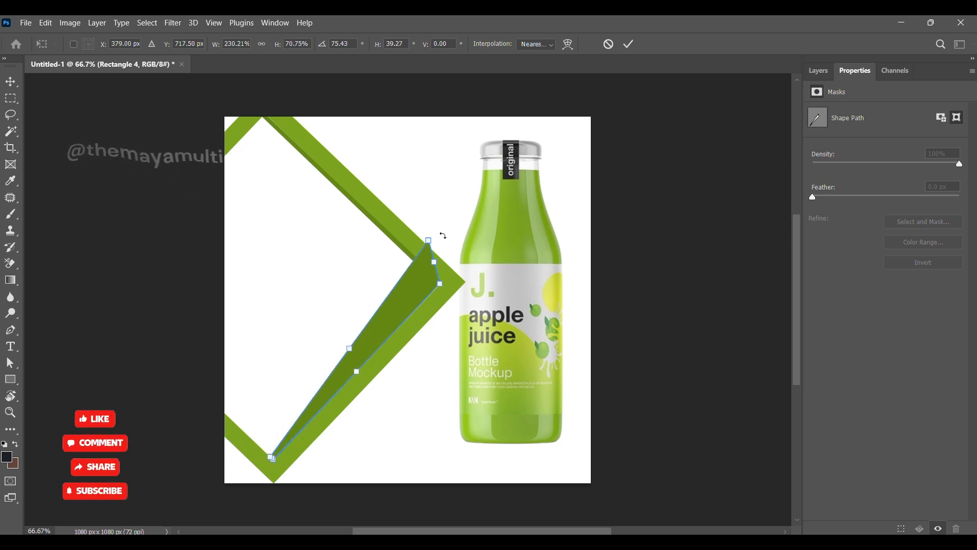
drag(431, 242, 439, 281)
drag(273, 459, 272, 458)
click(629, 46)
click(419, 306)
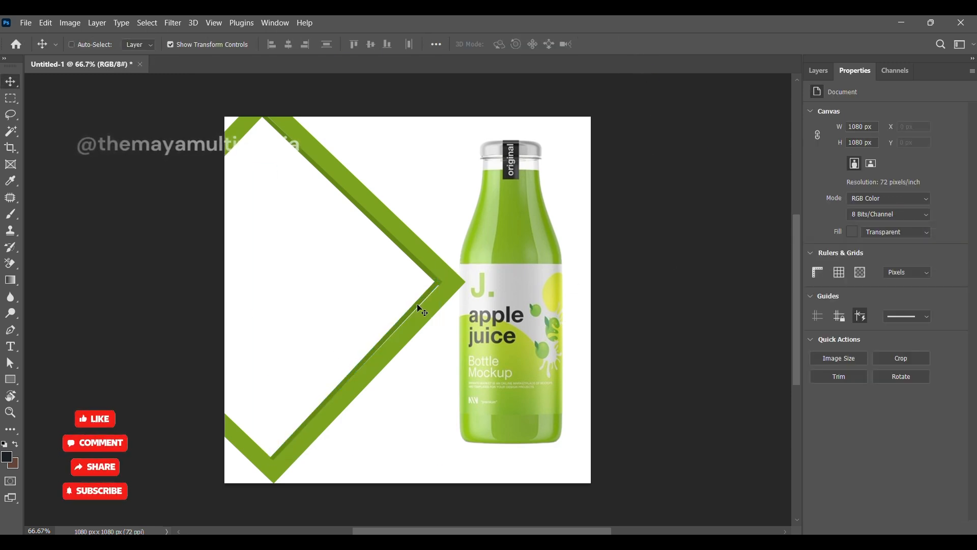
Adjust the lower-right shadow strip to close the white gap between it and the frame near the frame's right corner.
click(421, 305)
click(445, 372)
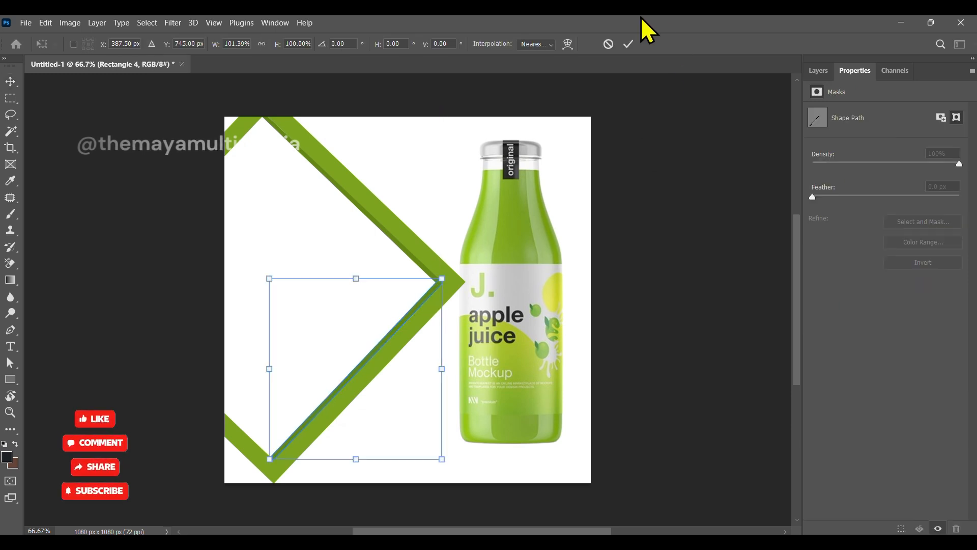
click(630, 45)
click(684, 238)
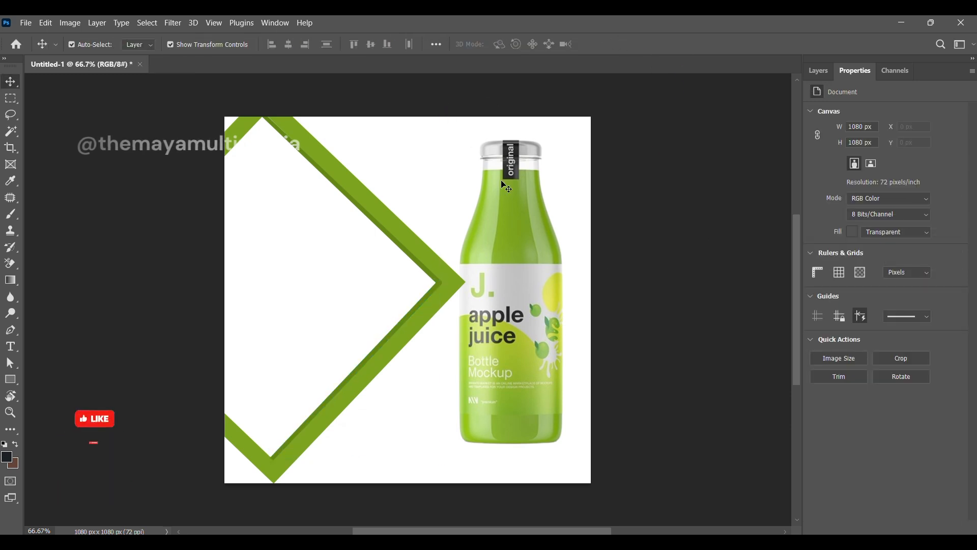
Draw a third vertical bar about 55 × 876 px inside the frame, filled with the same dark green and without a stroke.
drag(322, 259, 339, 255)
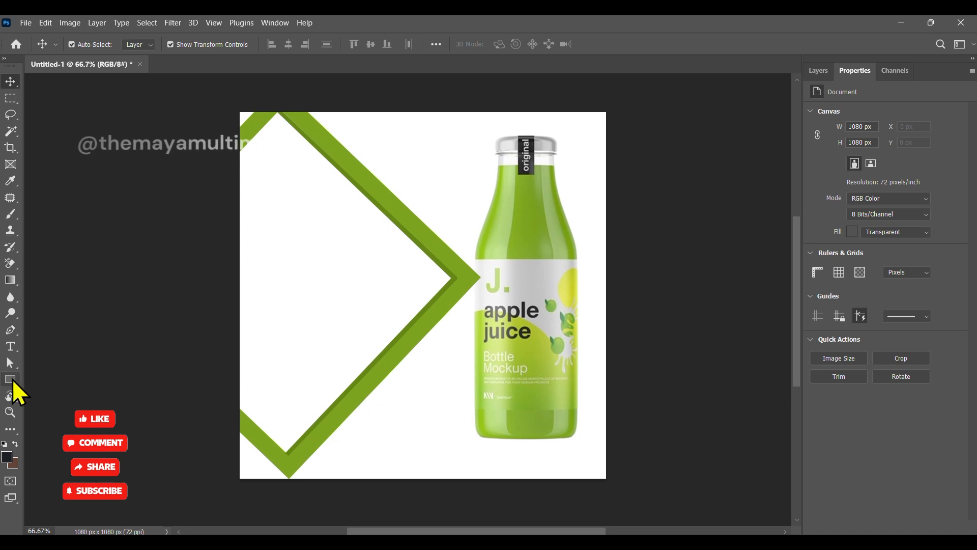
click(12, 379)
click(51, 379)
drag(275, 151, 295, 447)
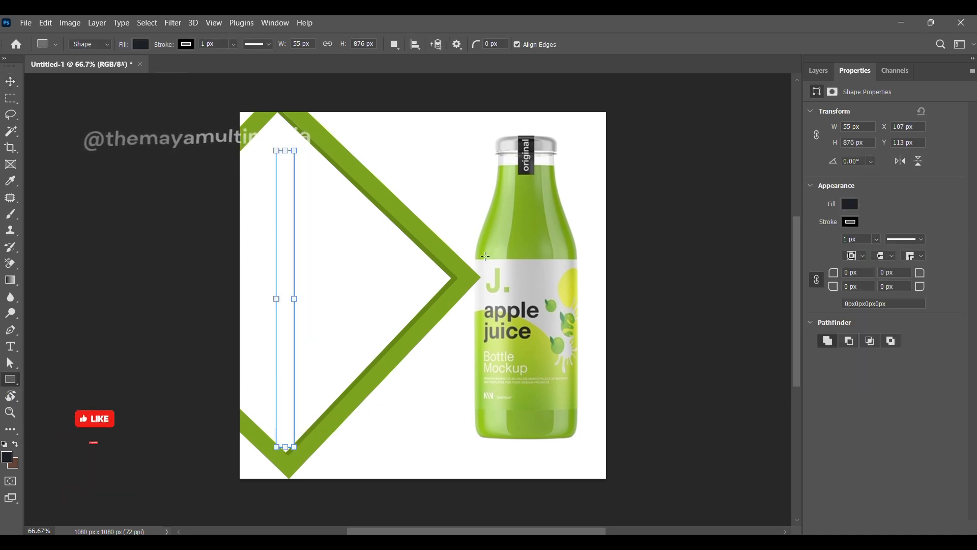
click(856, 221)
click(812, 272)
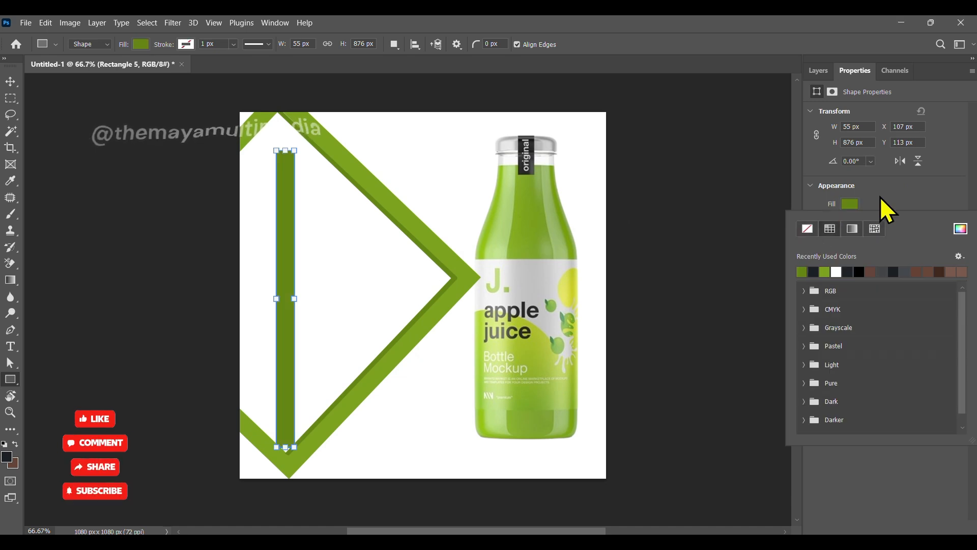
click(11, 81)
drag(296, 455, 392, 399)
drag(355, 366, 269, 405)
mouse_move(304, 447)
mouse_down()
mouse_move(290, 458)
mouse_move(292, 449)
mouse_up()
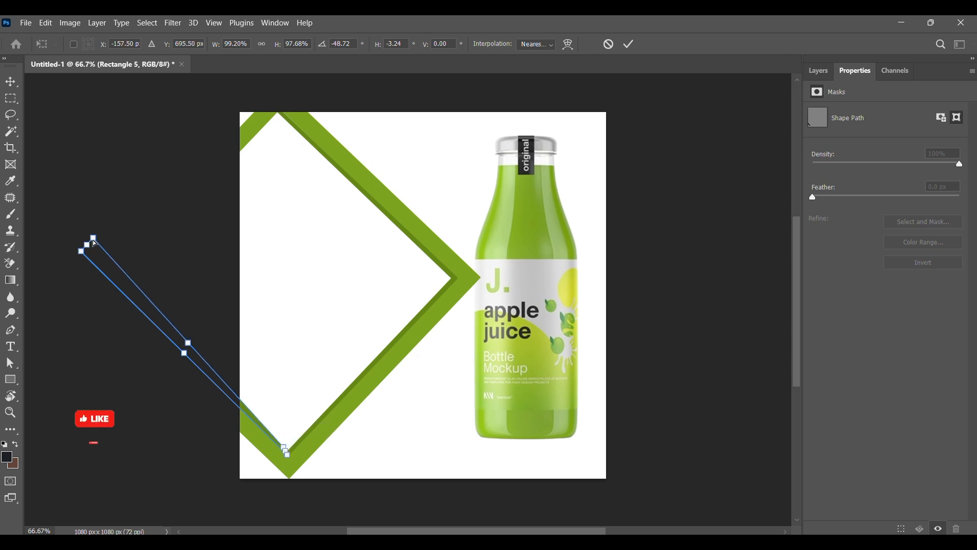
drag(93, 237, 88, 245)
click(630, 43)
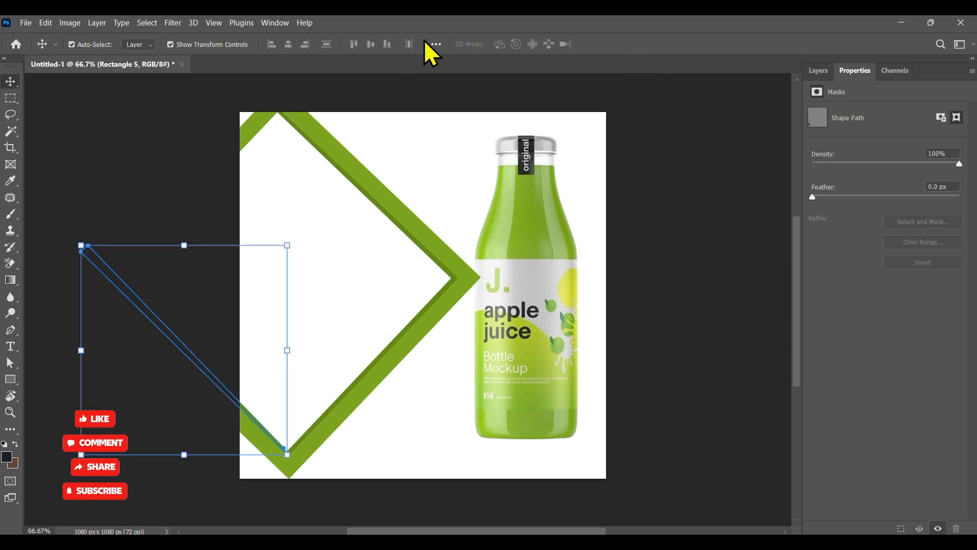
key(ctrl+z)
Rotate the third dark green bar diagonally and move it alongside the frame's lower-left side.
click(283, 324)
drag(296, 466, 433, 386)
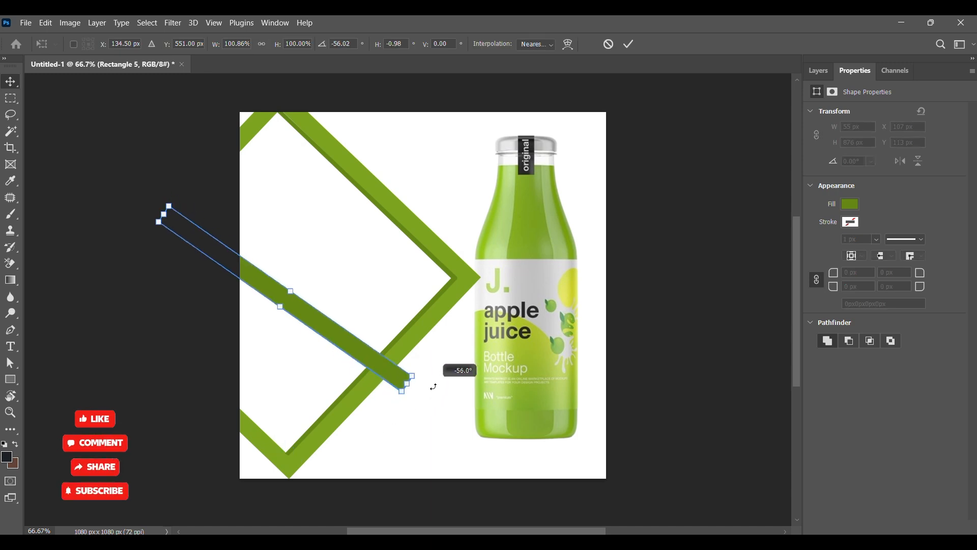
drag(342, 341, 263, 412)
drag(322, 469, 301, 484)
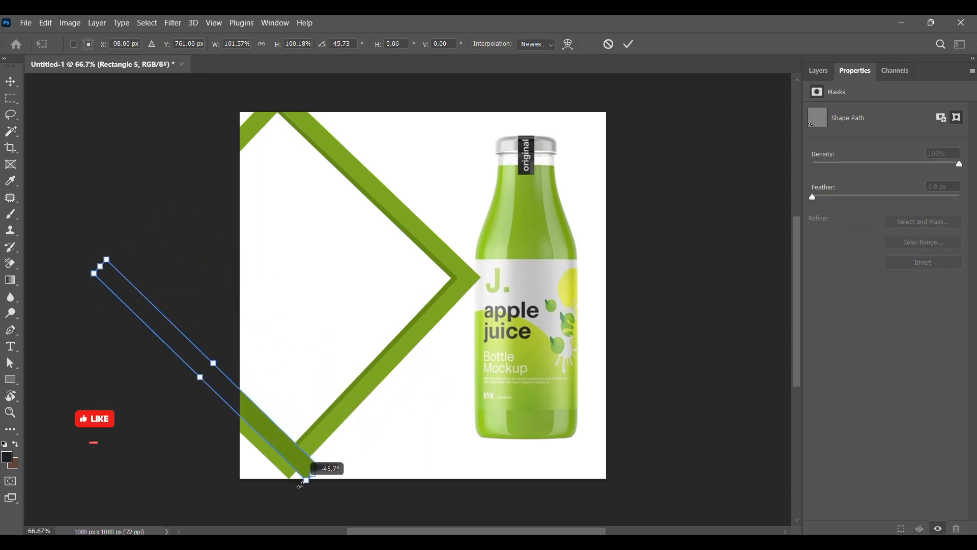
drag(290, 438, 279, 410)
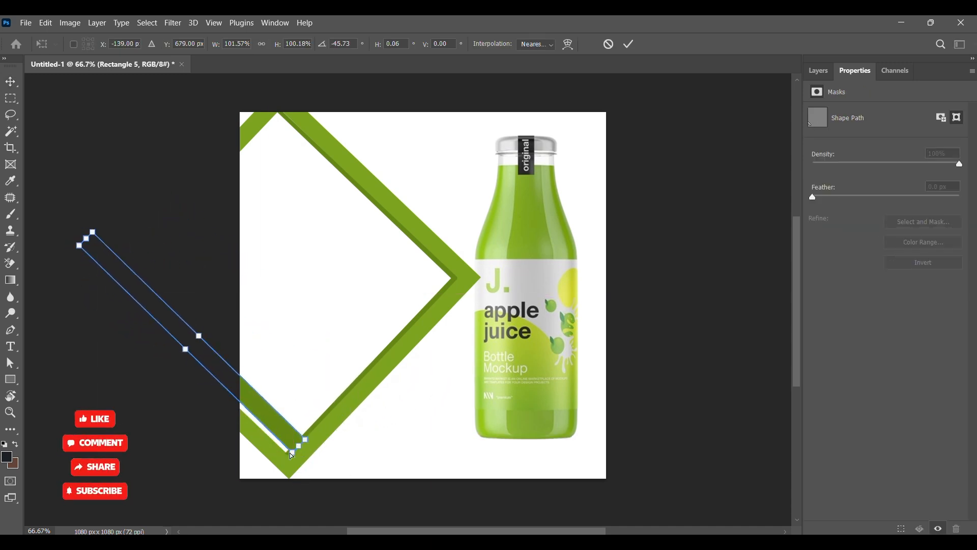
Distort the third bar's corners into a thin shadow strip along the inner edge of the frame's lower-left side.
mouse_move(292, 456)
mouse_down()
mouse_move(310, 443)
mouse_move(289, 453)
mouse_up()
drag(94, 236, 91, 250)
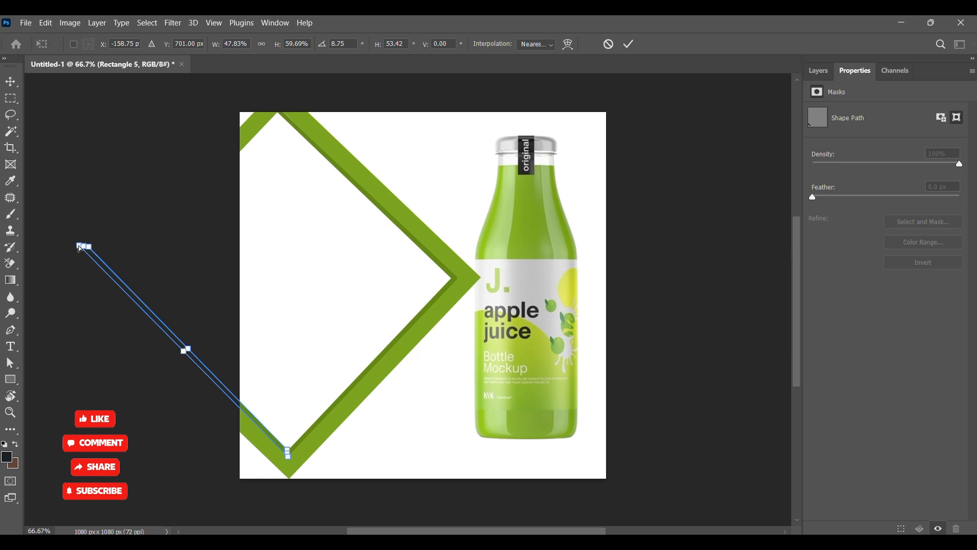
click(629, 44)
click(702, 249)
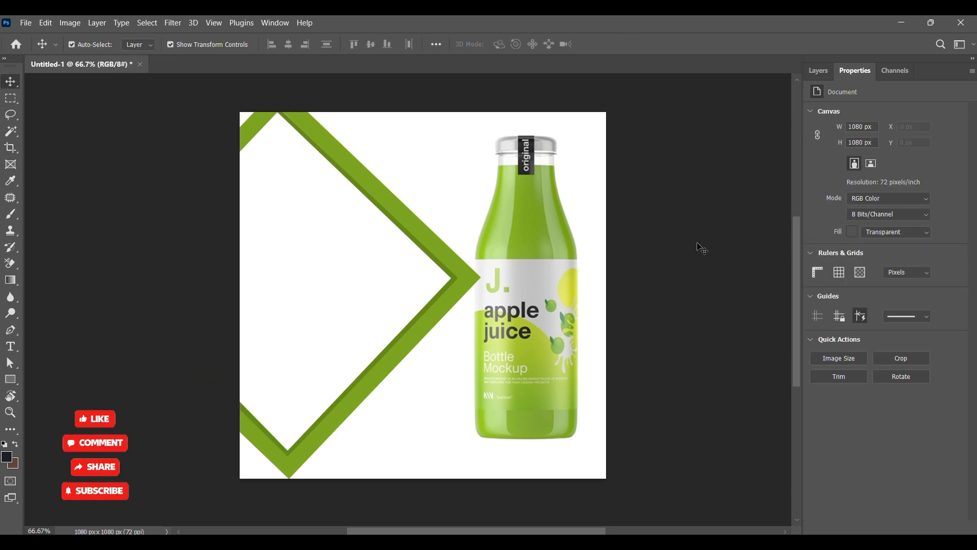
Add a new empty layer directly above the green frame's Rectangle 2 layer.
click(818, 71)
click(893, 297)
click(941, 530)
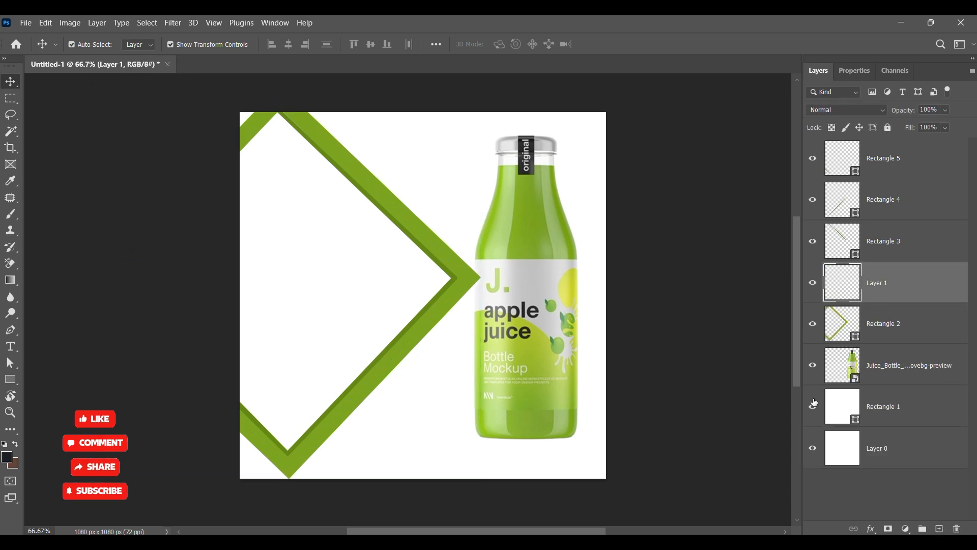
Paint evenly spaced soft white dots along all visible sides of the green frame with a 70 px brush.
key(b)
click(4, 444)
click(16, 444)
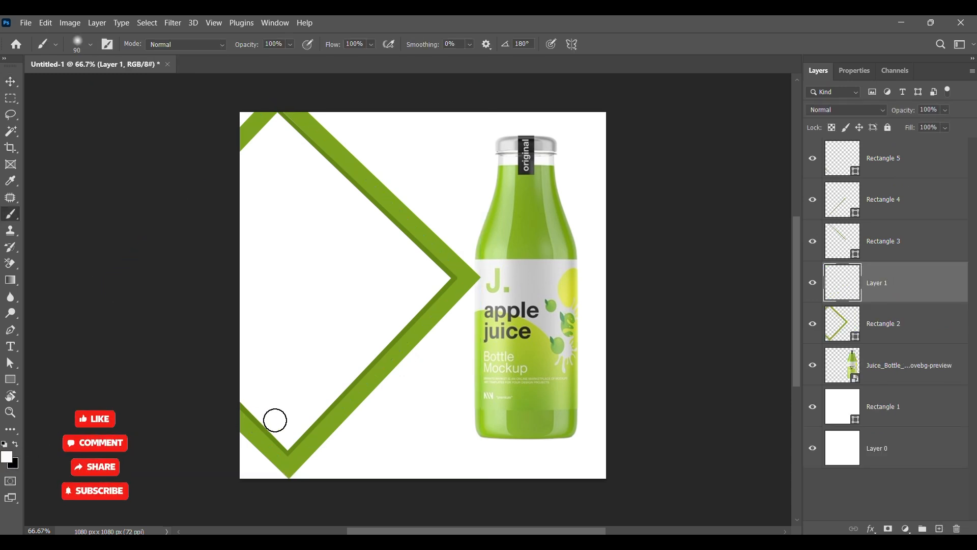
click(248, 428)
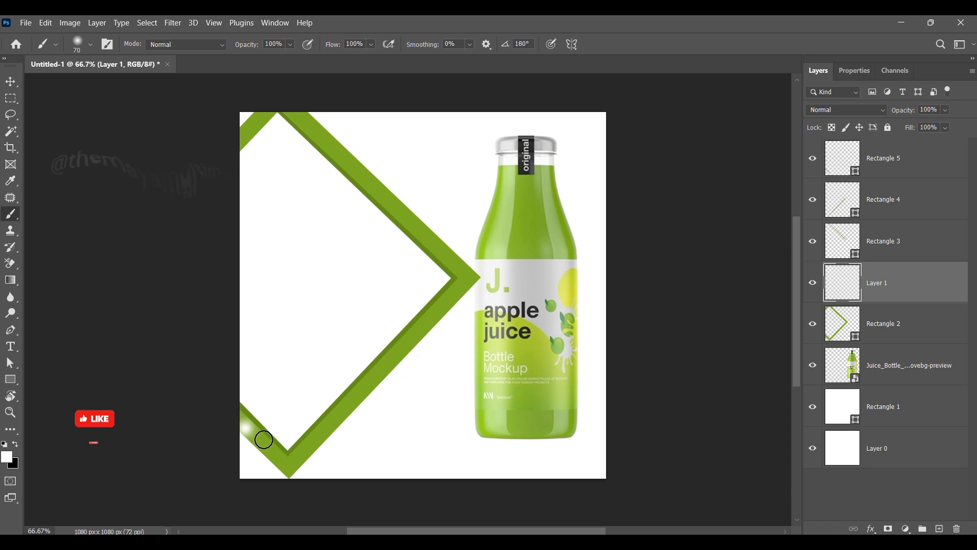
click(266, 446)
click(286, 464)
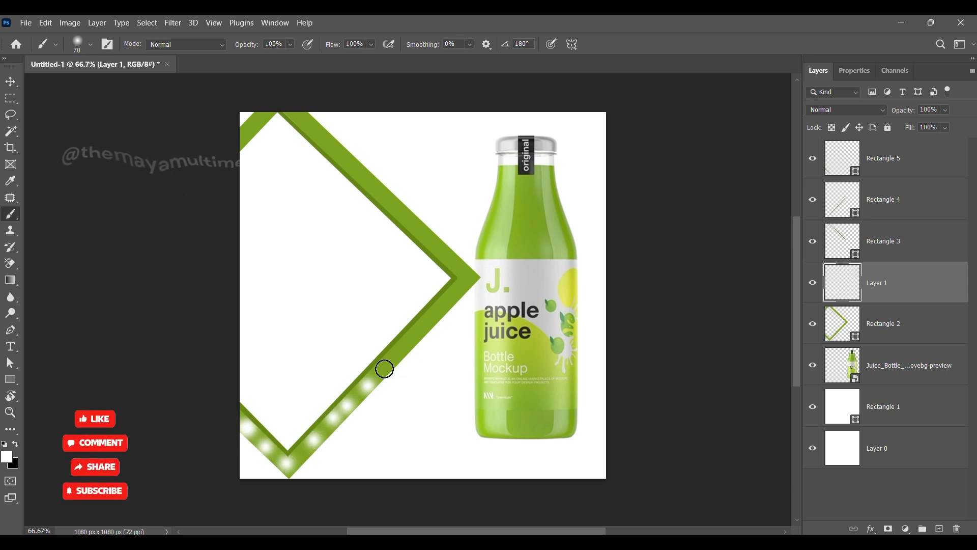
click(429, 321)
click(447, 300)
click(449, 261)
click(419, 234)
click(396, 207)
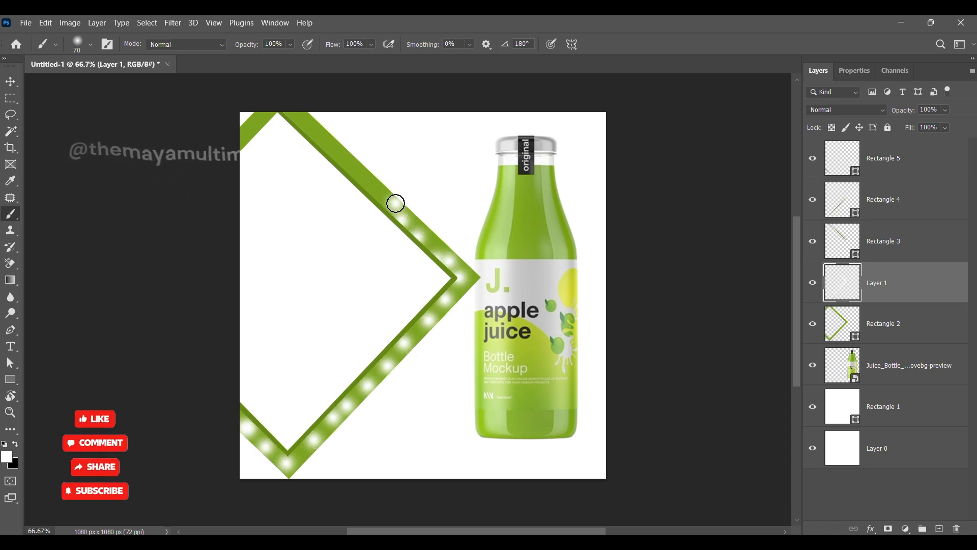
click(373, 187)
click(351, 162)
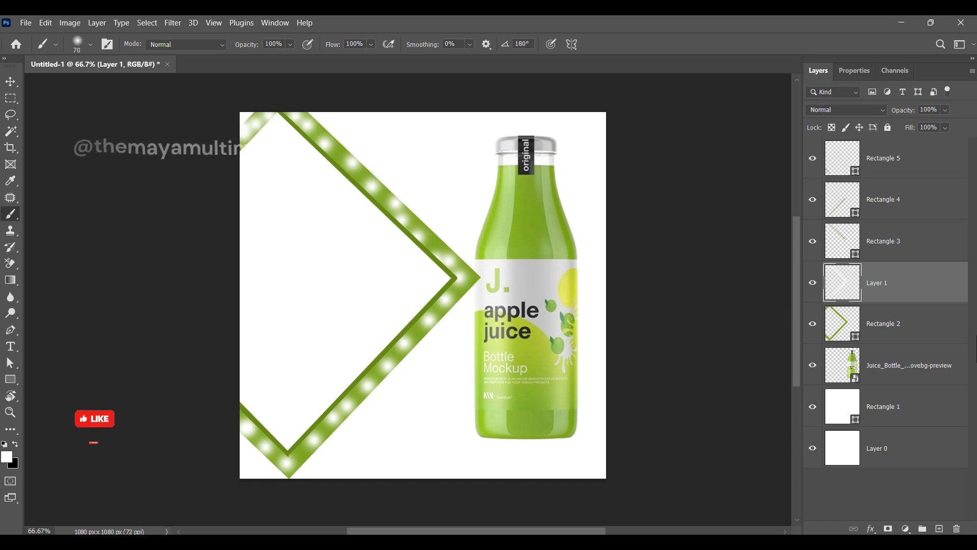
Lower the dots layer's opacity to 86% and soften the white dots into a subtle highlight with Gaussian Blur.
click(945, 110)
drag(936, 124, 952, 124)
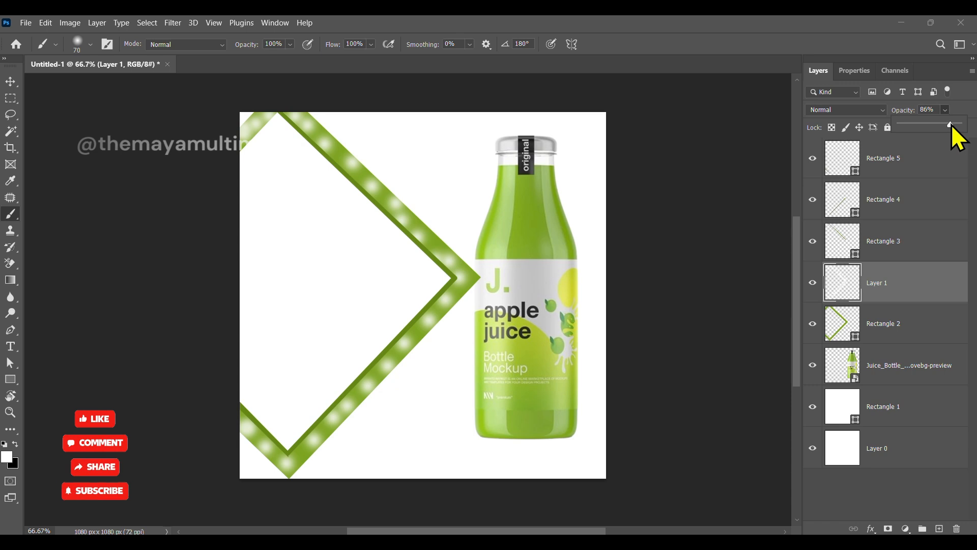
click(173, 23)
mouse_move(209, 177)
click(354, 225)
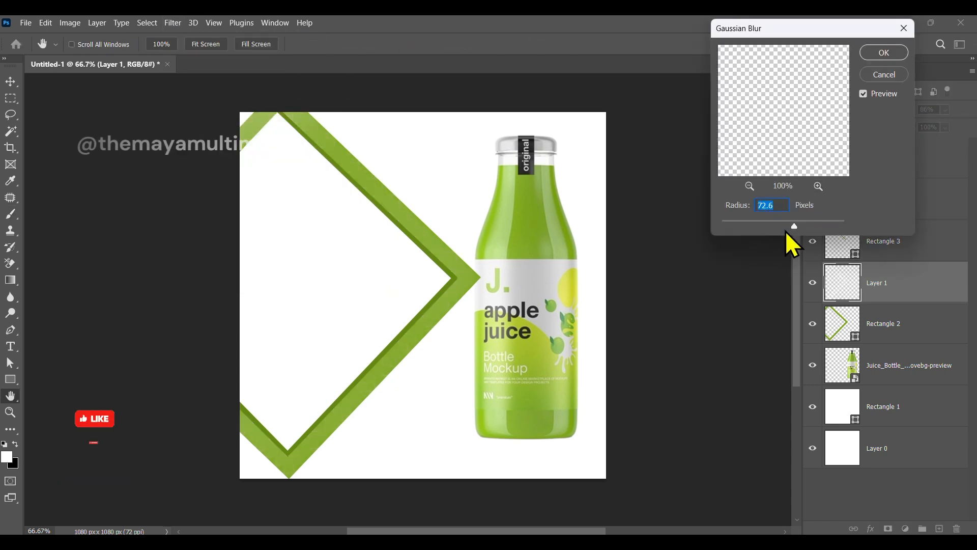
mouse_move(776, 226)
mouse_down()
mouse_move(765, 227)
mouse_move(778, 227)
mouse_up()
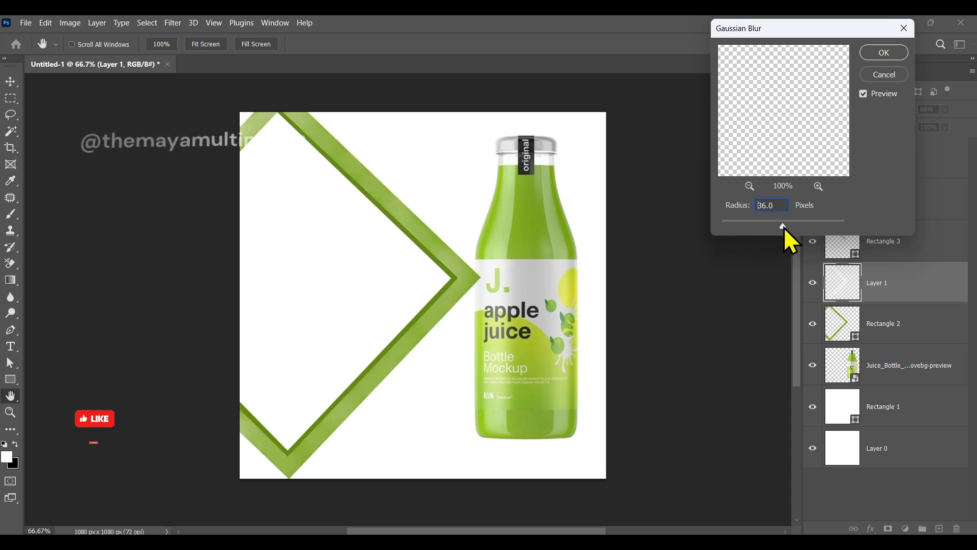
drag(784, 227, 786, 226)
click(871, 54)
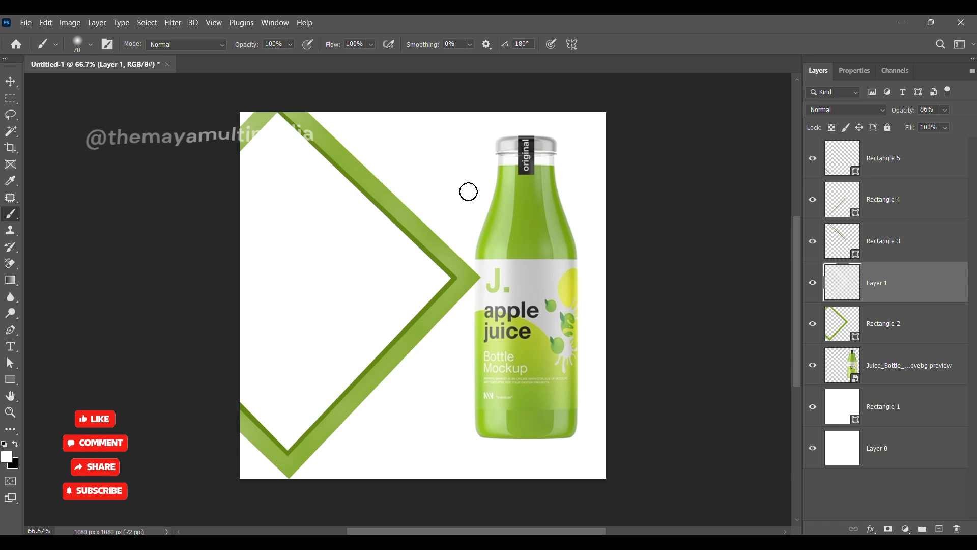
Paint a white stroke across the frame near its bottom corner and set the highlight layer's opacity to 70%.
drag(321, 407, 314, 466)
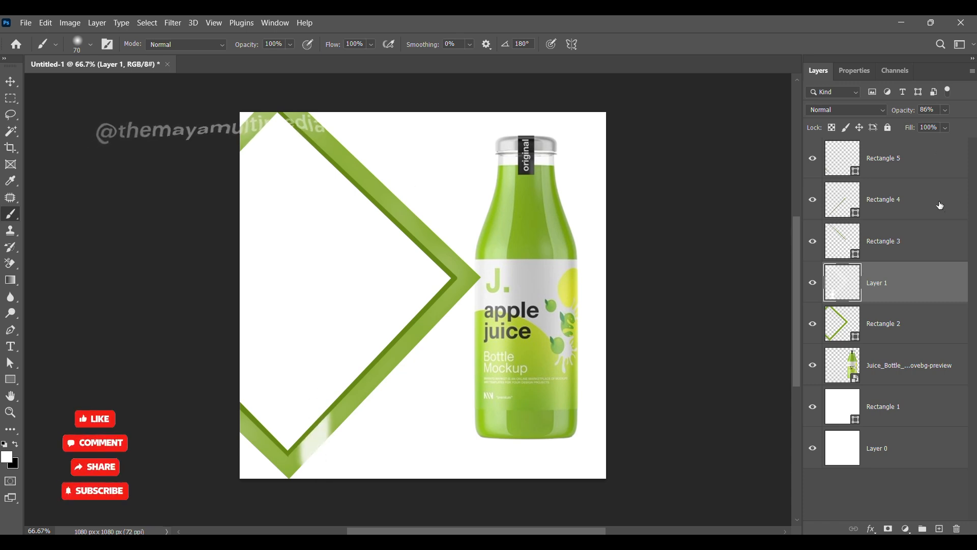
click(944, 109)
drag(946, 109, 948, 124)
Apply a Gaussian Blur with a 47 px radius to the highlight layer and deselect the layer.
click(173, 24)
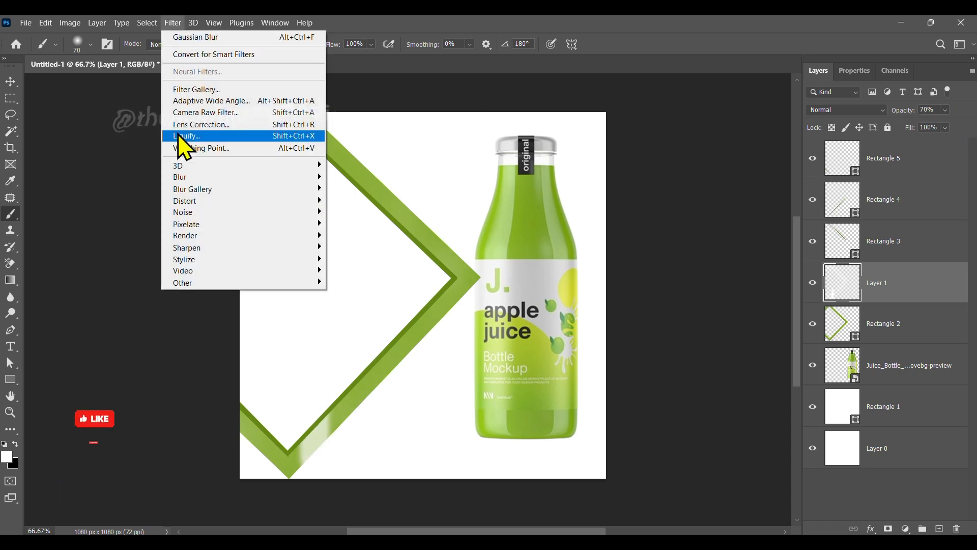
mouse_move(244, 176)
click(354, 224)
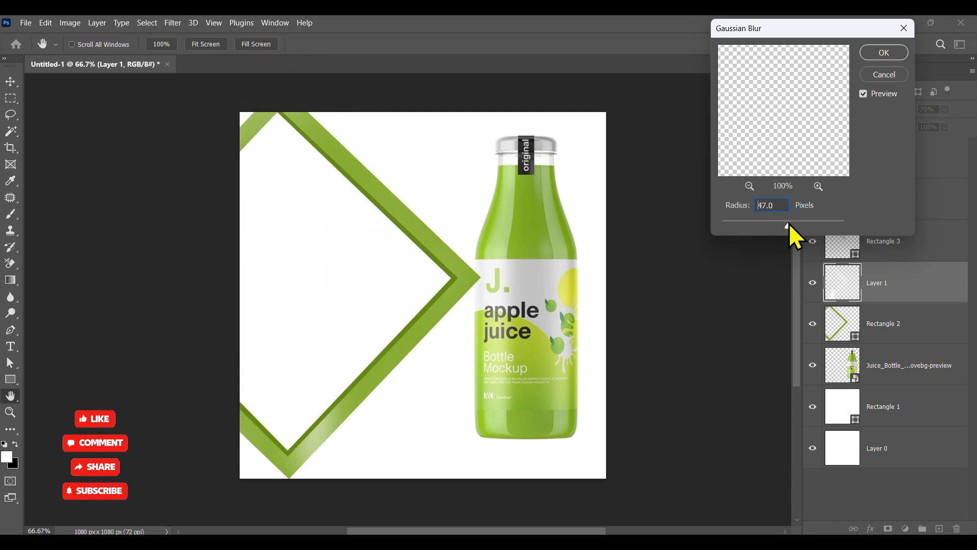
click(888, 53)
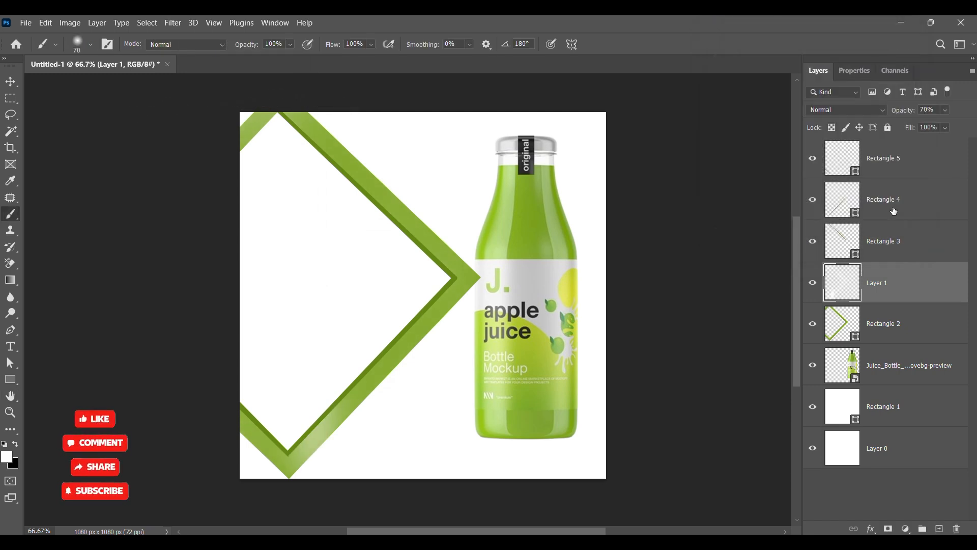
click(10, 81)
click(122, 179)
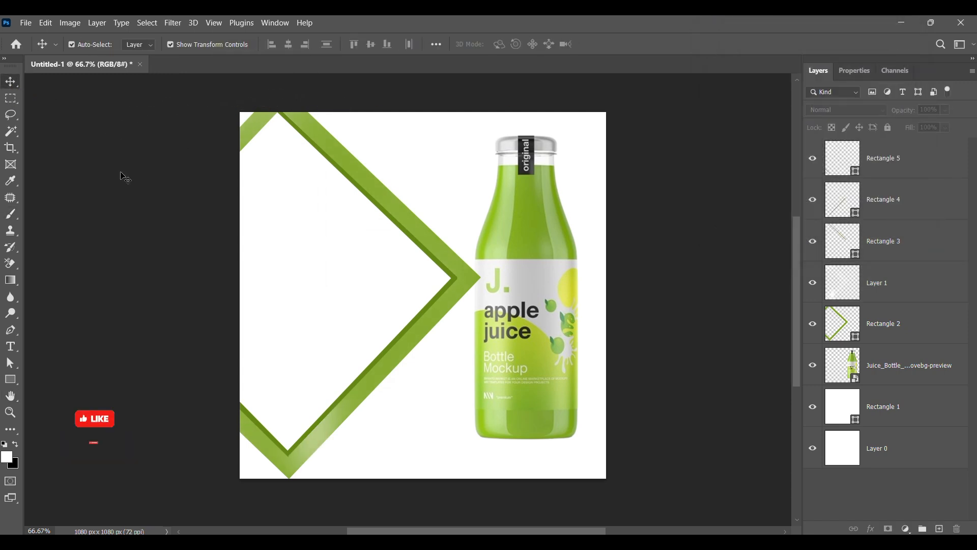
Draw a short vertical bar about 63 × 350 px inside the frame's upper part, filled with dark green and without a stroke.
click(10, 381)
drag(264, 165, 287, 283)
click(850, 222)
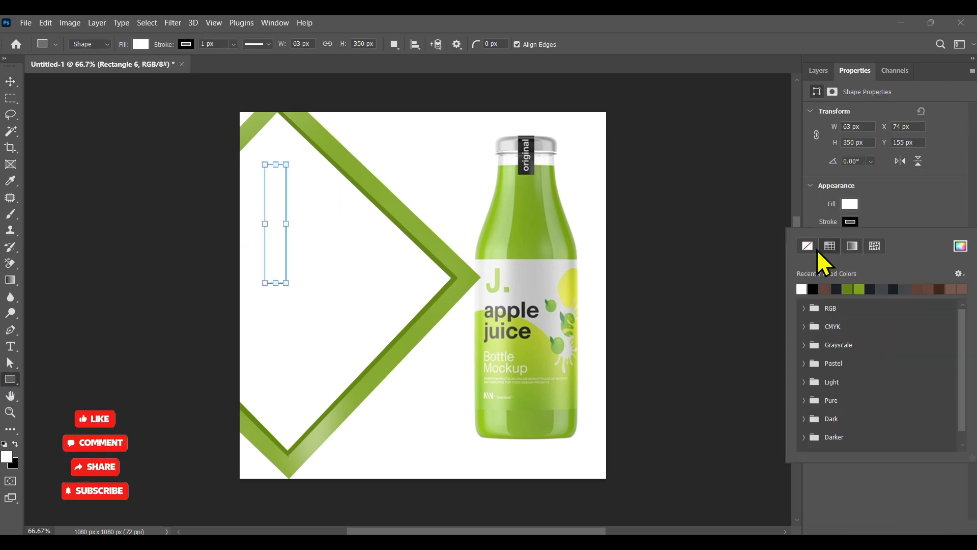
click(848, 289)
Rotate the dark green bar about 48° and move it against the frame's upper corner.
click(10, 81)
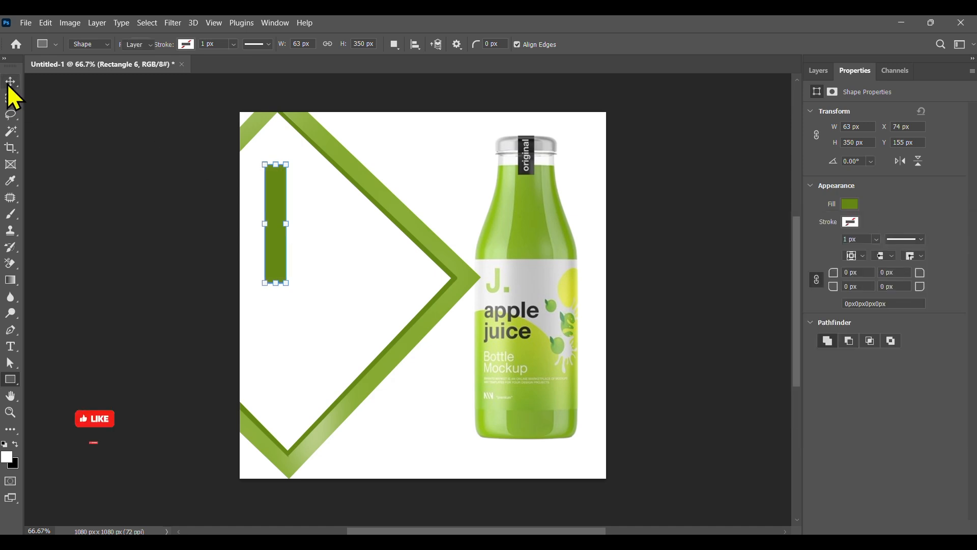
drag(297, 293, 214, 296)
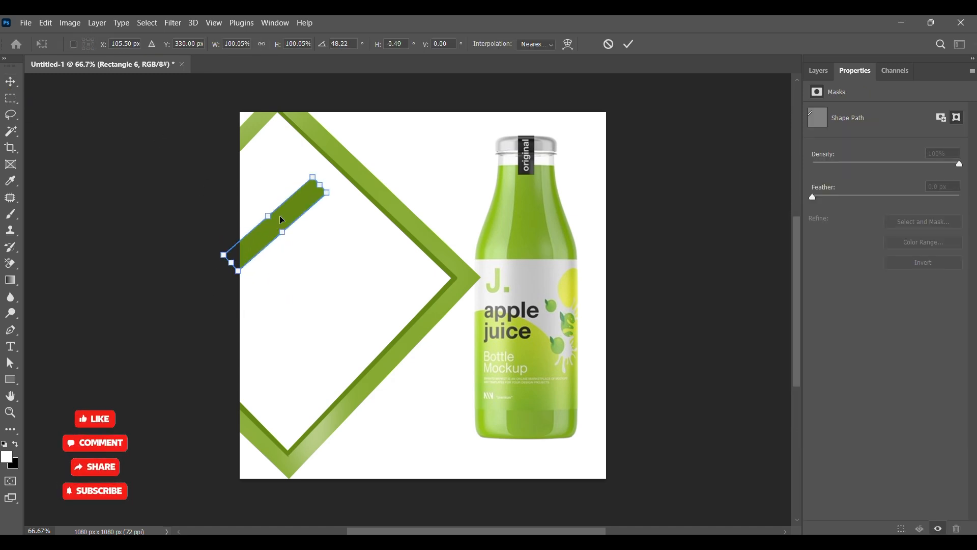
drag(279, 220, 261, 167)
Distort the bar's corners so it forms a thin dark shadow along the inner edge of the frame's upper-left side.
drag(293, 125, 280, 113)
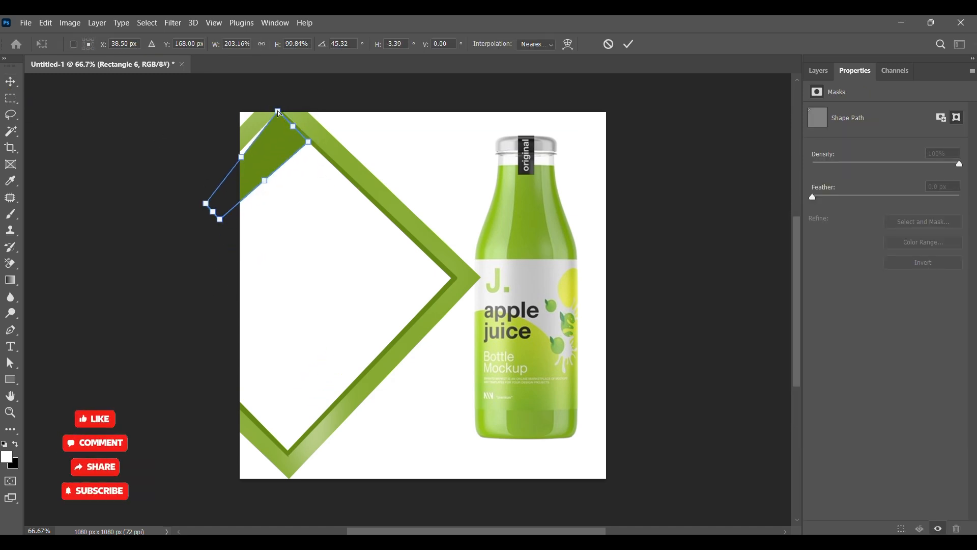
drag(211, 193, 206, 187)
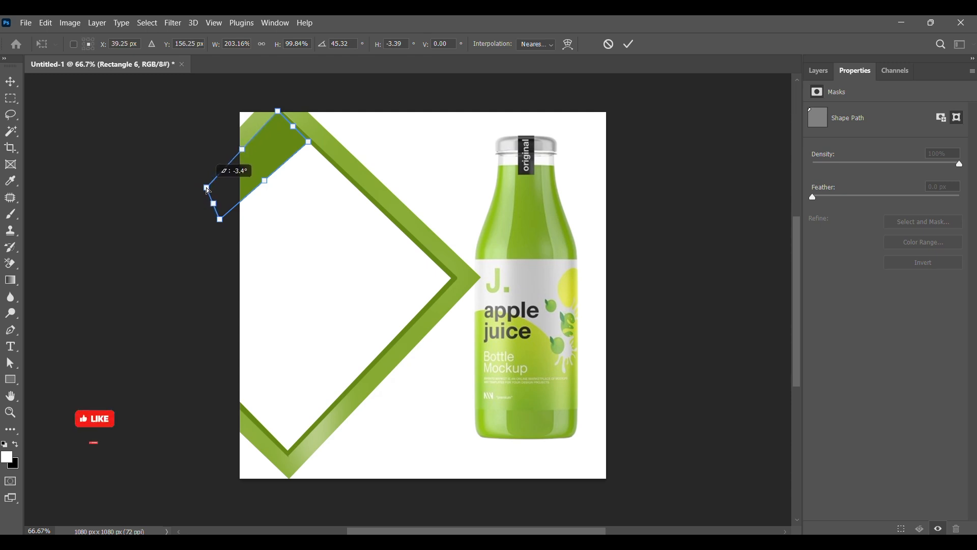
mouse_move(293, 127)
mouse_down()
mouse_move(280, 126)
mouse_move(286, 120)
mouse_up()
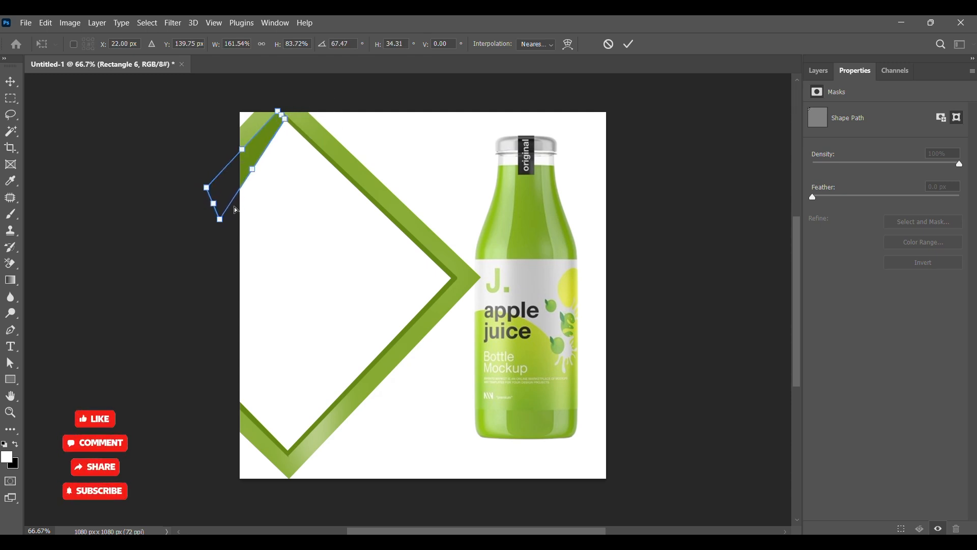
drag(219, 220, 211, 179)
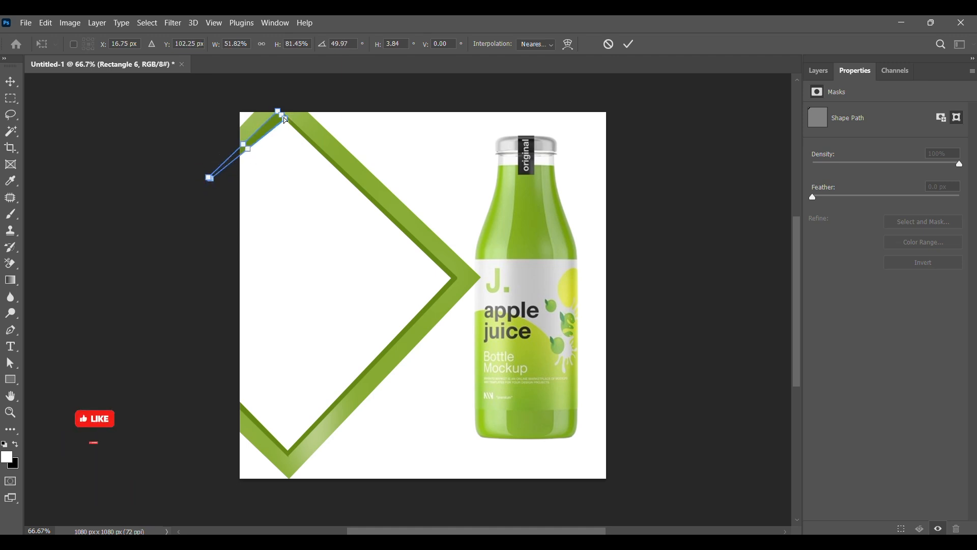
drag(283, 120, 285, 121)
key(ctrl+z)
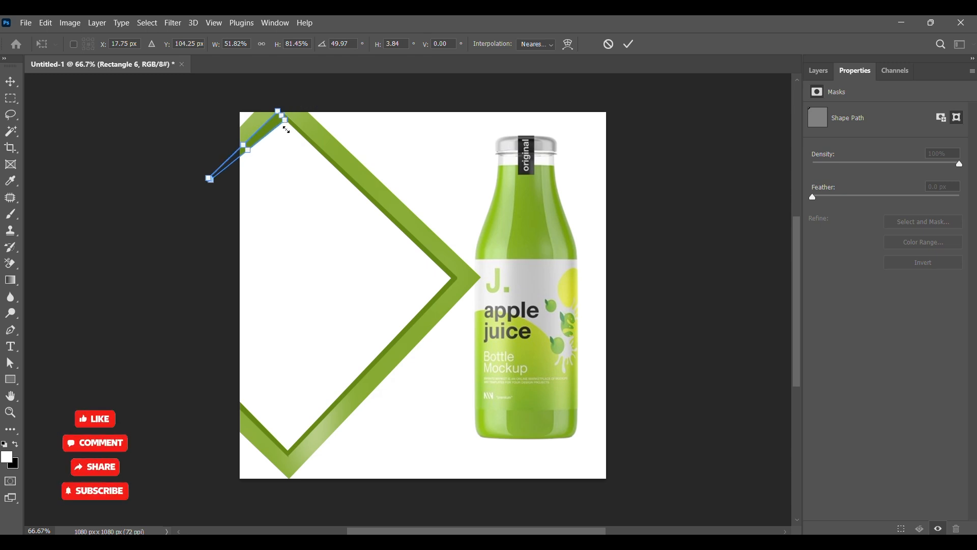
click(629, 45)
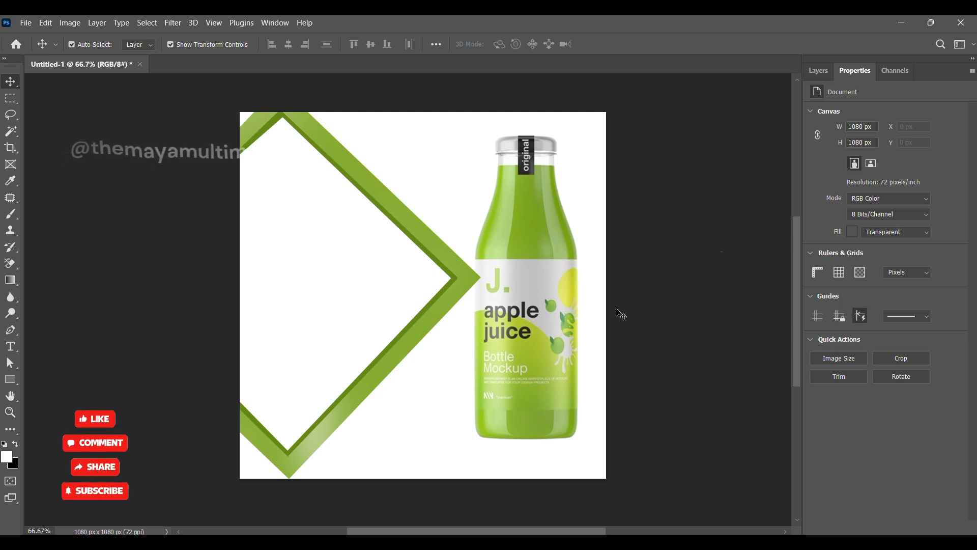
Shift the apple juice bottle toward the frame's right corner and bring its layer to the top of the stack.
click(538, 296)
drag(538, 297, 501, 324)
click(818, 71)
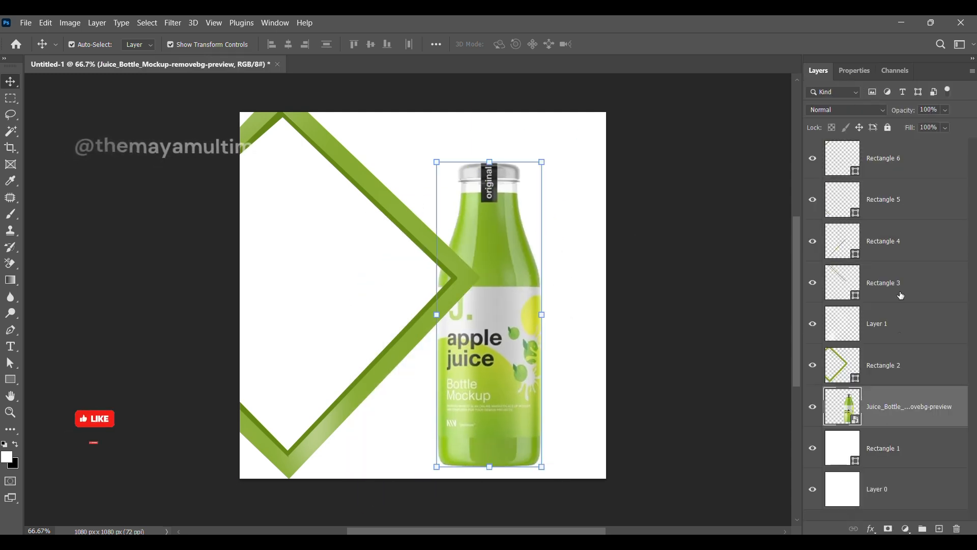
drag(896, 406, 883, 158)
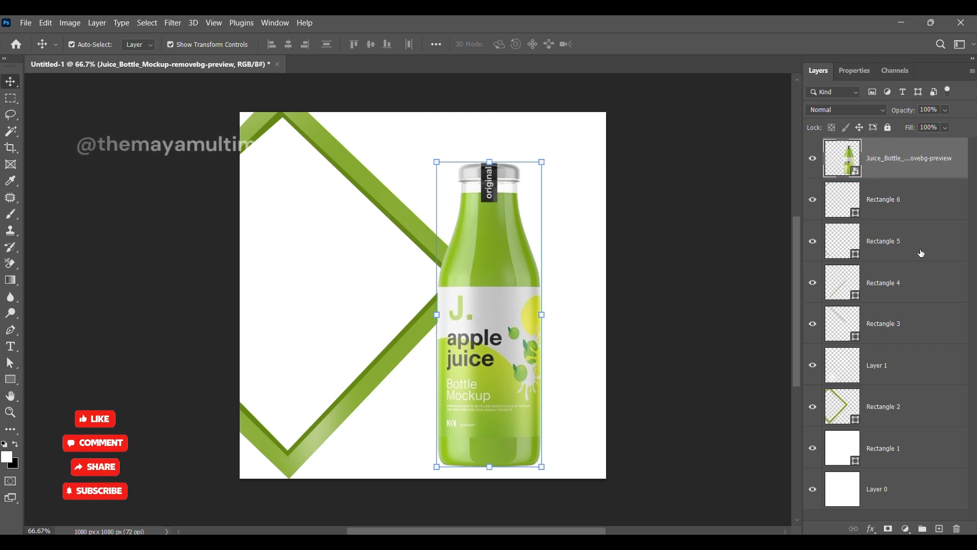
Scale the bottle to about 143% and place it inside the diamond frame at the canvas's left edge.
key(ctrl+t)
drag(489, 148, 493, 253)
drag(497, 390, 300, 308)
drag(292, 166, 293, 148)
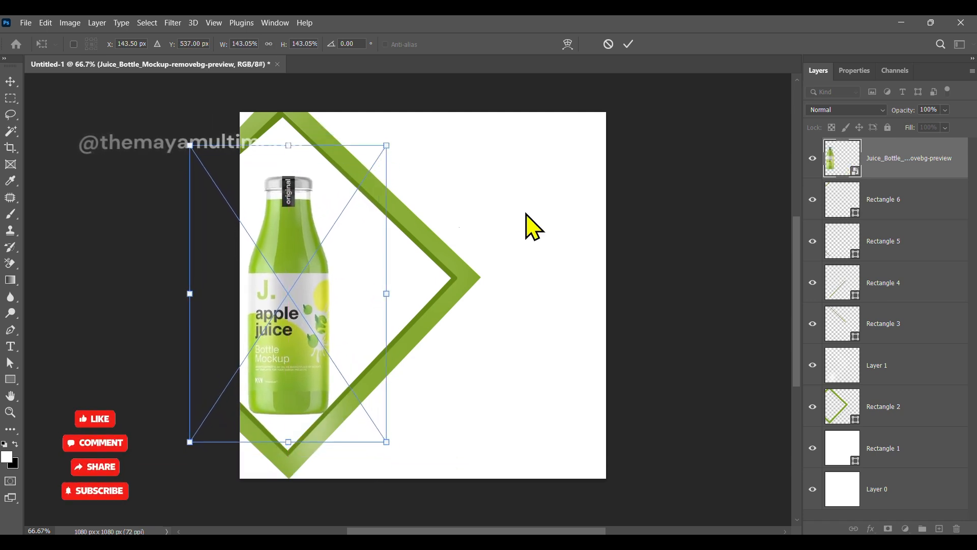
click(631, 45)
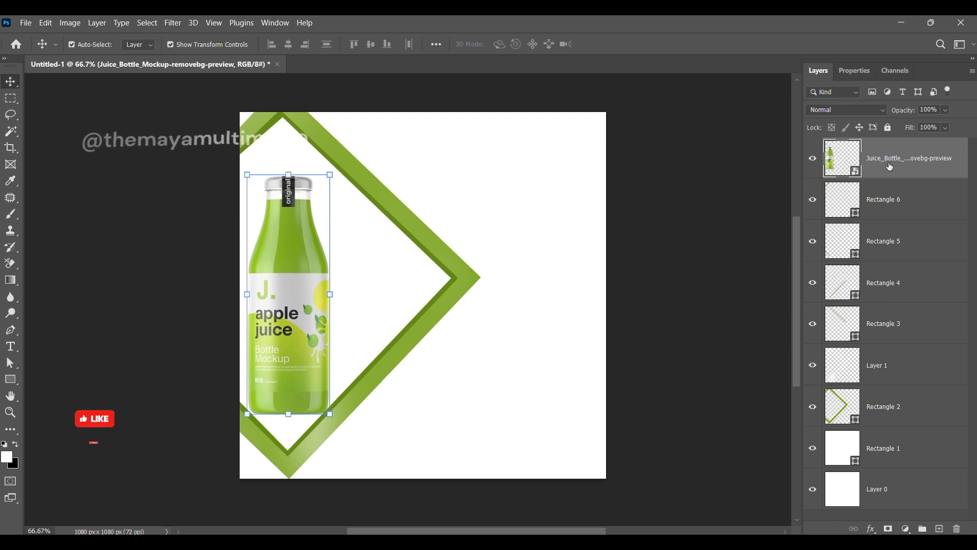
Send the bottle layer directly beneath the green frame and lower the bottle toward the frame's bottom corner.
drag(895, 158, 888, 414)
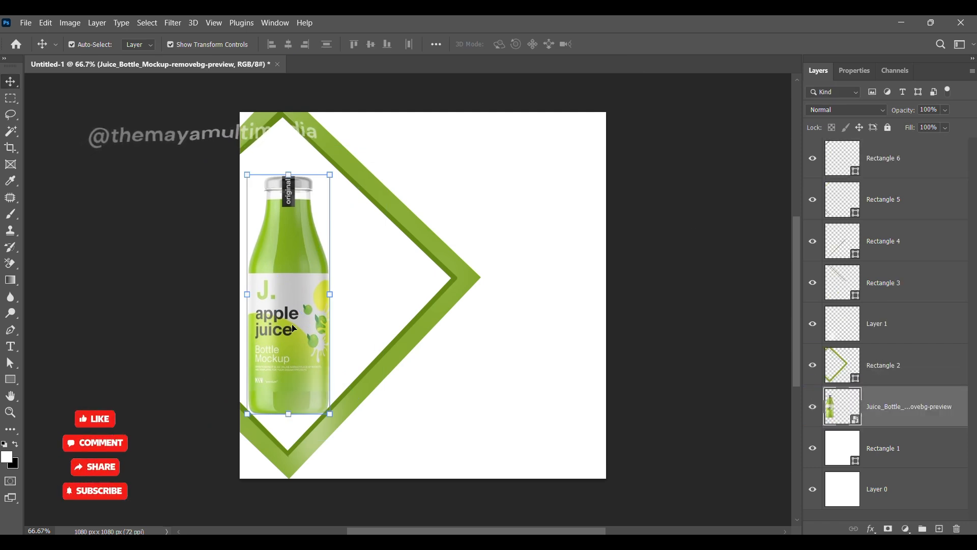
drag(296, 329, 294, 361)
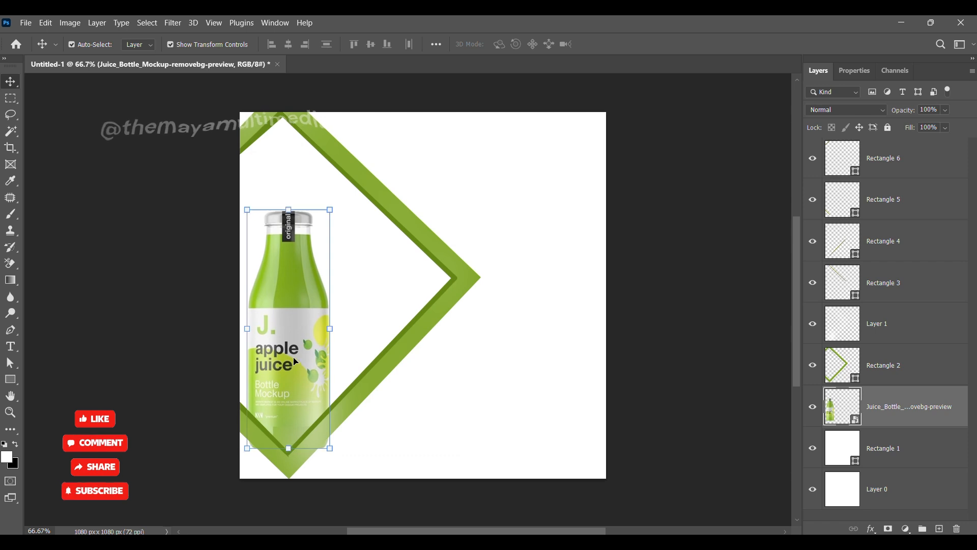
key(Up)
key(Up)
key(Up)
key(Up)
key(Up)
key(Up)
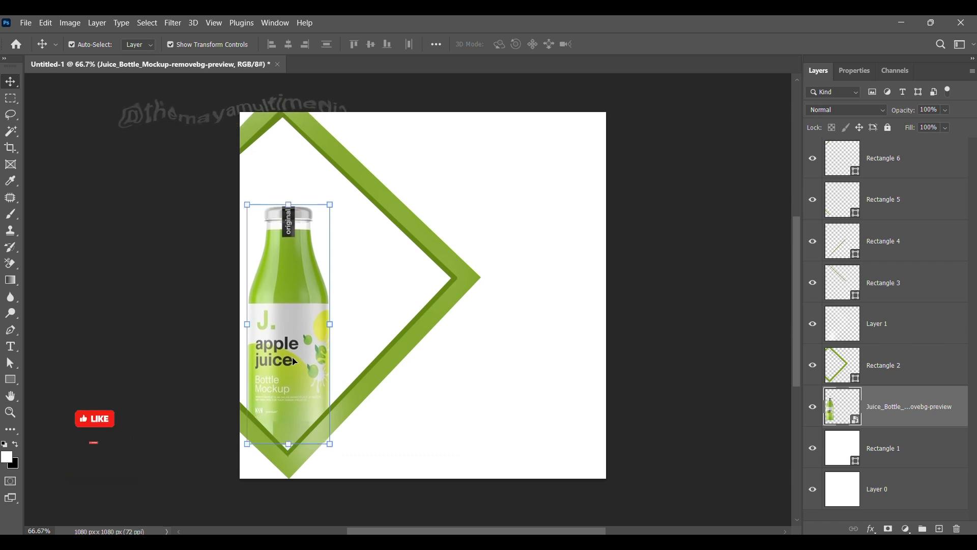
click(726, 342)
click(301, 300)
click(304, 304)
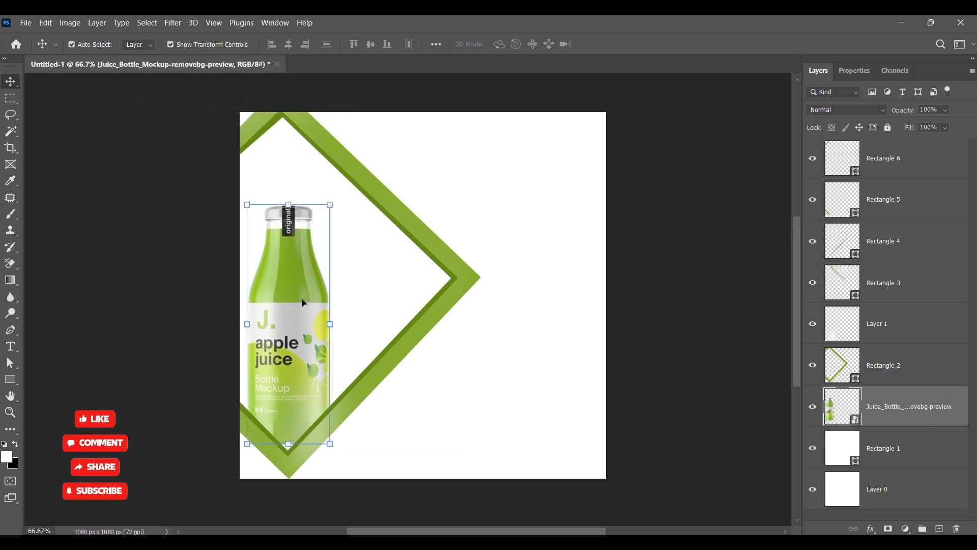
Enlarge the bottle to about 161% and reposition it higher within the frame.
click(331, 323)
drag(331, 323, 411, 296)
drag(314, 319, 302, 318)
click(629, 44)
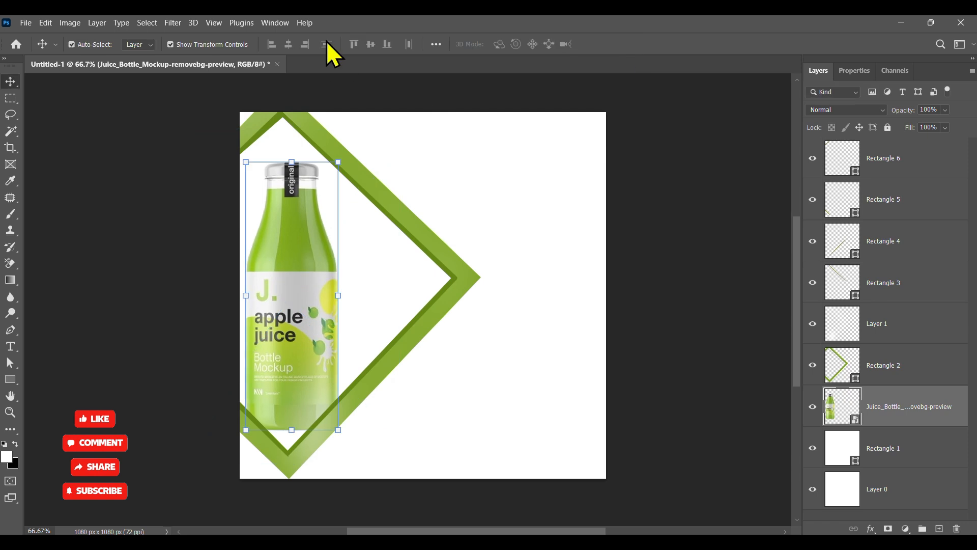
Tilt the bottle counterclockwise about 16° and scale it to about 152% inside the frame.
key(ctrl+t)
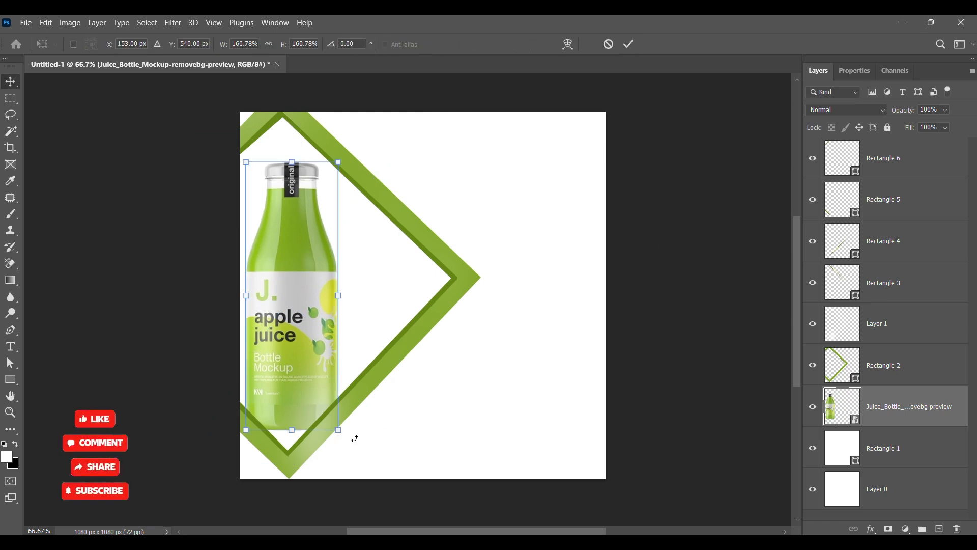
drag(436, 462, 484, 440)
drag(270, 130, 279, 157)
drag(313, 314, 303, 307)
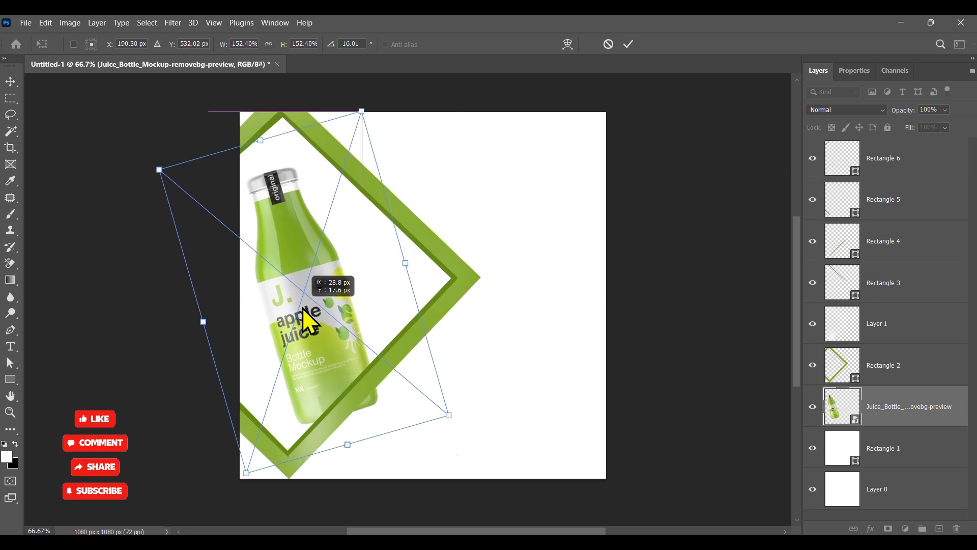
Bring the bottle layer to the top of the stack, then shrink the bottle and tilt it to about -23°.
drag(908, 420, 895, 148)
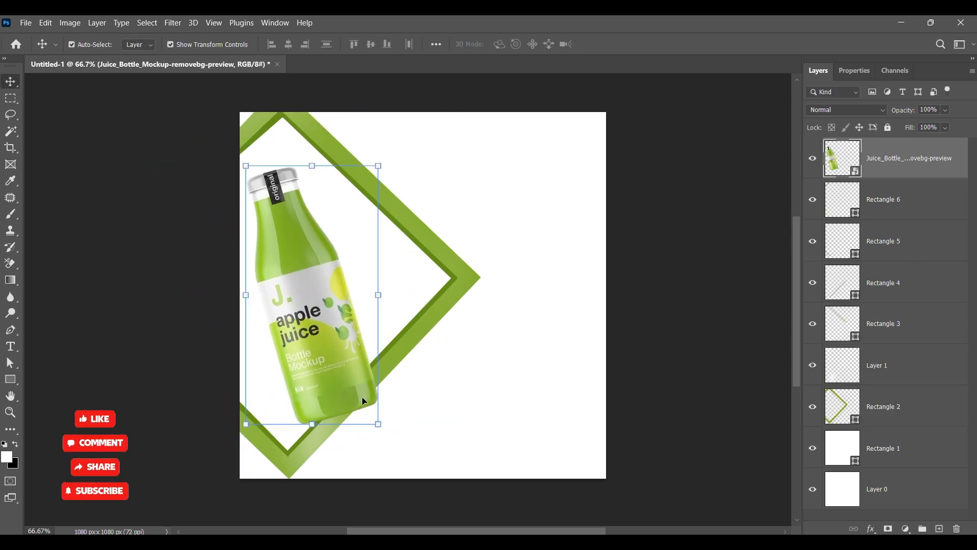
drag(406, 430, 401, 418)
drag(460, 406, 472, 388)
drag(344, 354, 302, 374)
drag(197, 169, 231, 227)
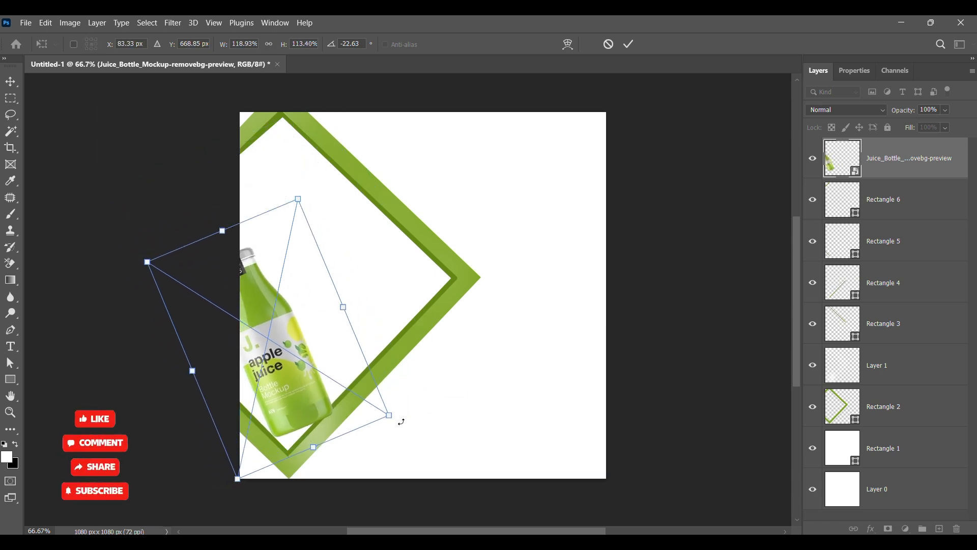
Rotate the bottle clockwise to about 29° and enlarge it so its cap overlaps the frame's upper-right side.
drag(398, 418, 267, 475)
drag(262, 373, 309, 380)
drag(307, 200, 300, 144)
drag(306, 341, 313, 350)
drag(305, 147, 275, 99)
drag(306, 329, 313, 337)
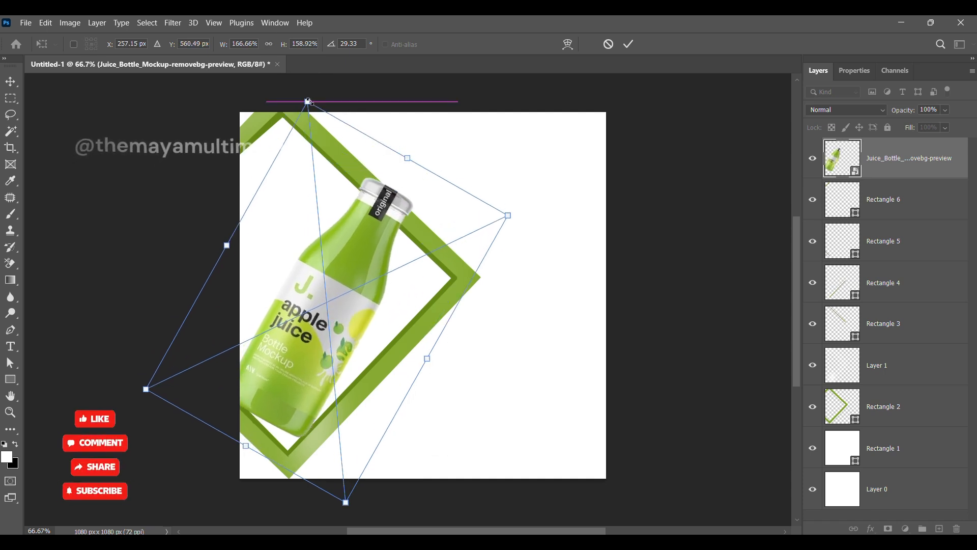
drag(309, 101, 312, 114)
click(629, 45)
click(117, 187)
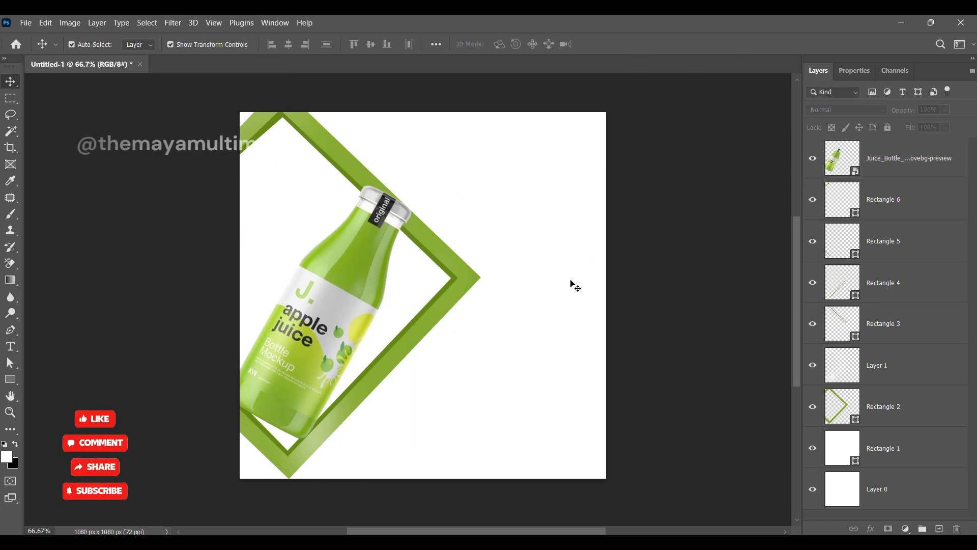
click(890, 408)
click(848, 72)
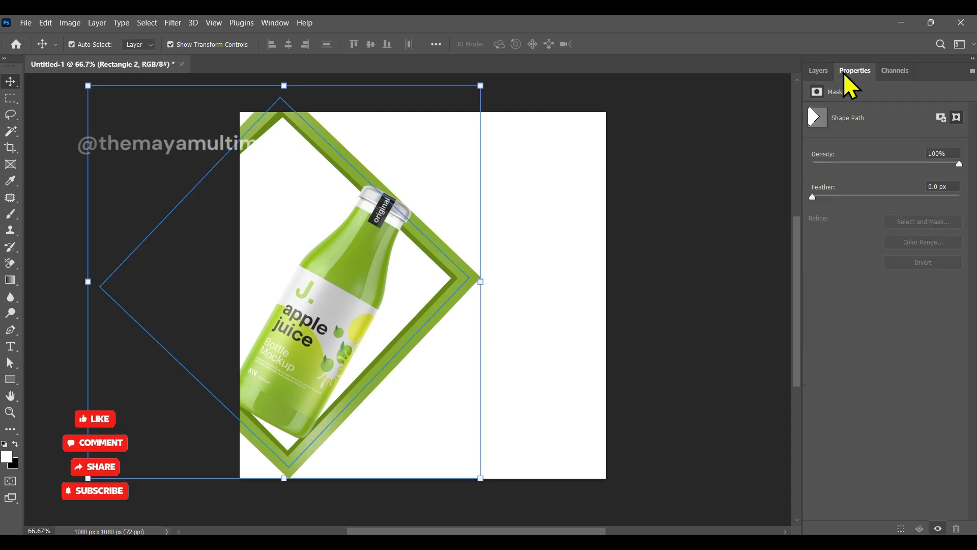
click(819, 71)
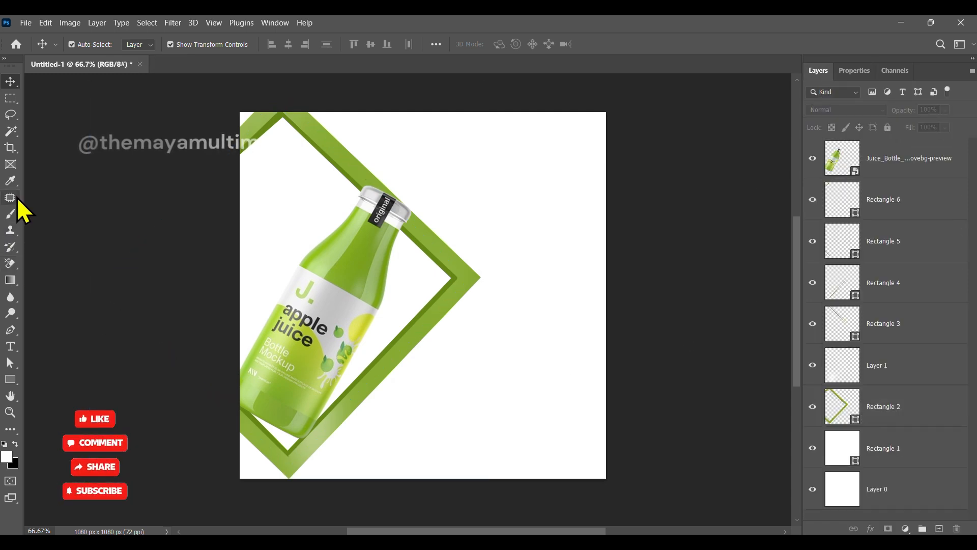
Draw a square about 756 × 756 px over the right part of the canvas and remove its fill.
click(10, 380)
click(42, 381)
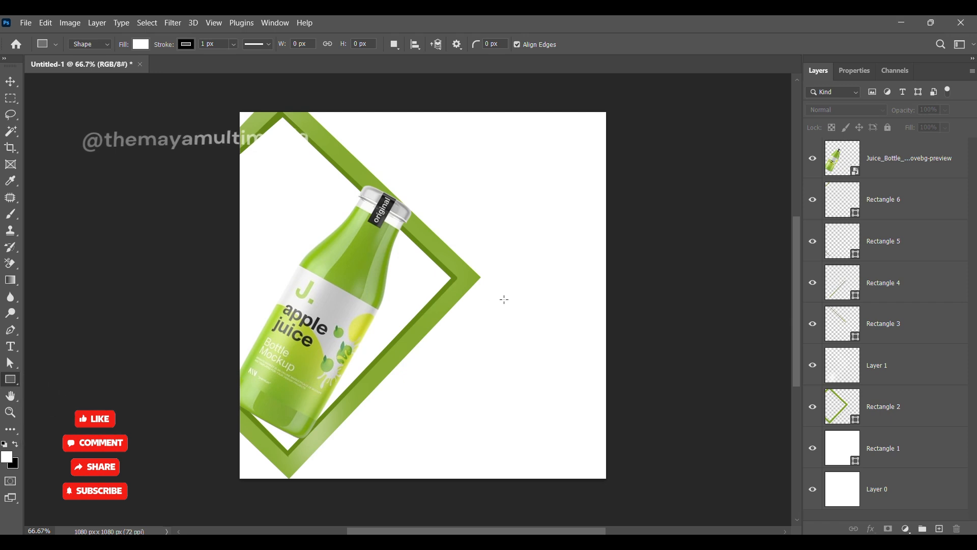
drag(390, 137, 646, 393)
click(849, 204)
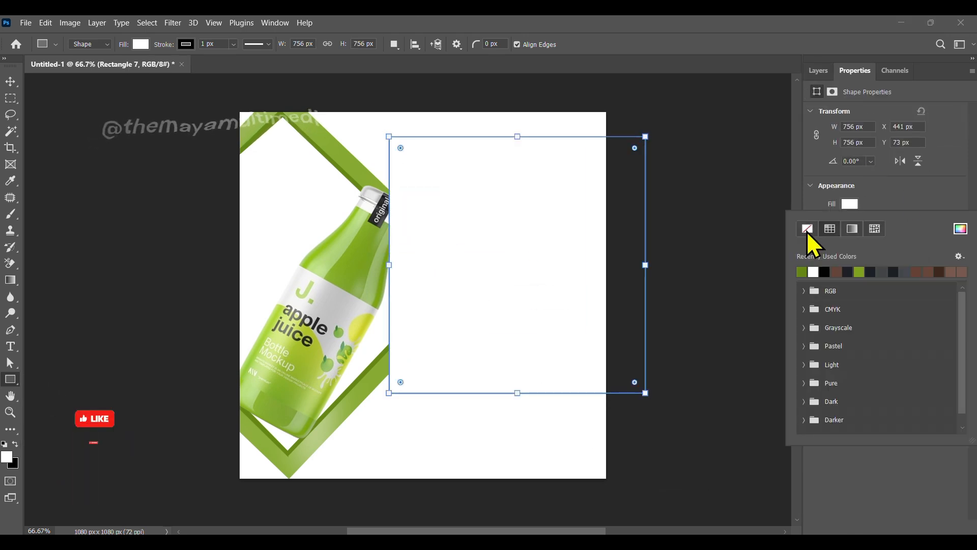
click(809, 229)
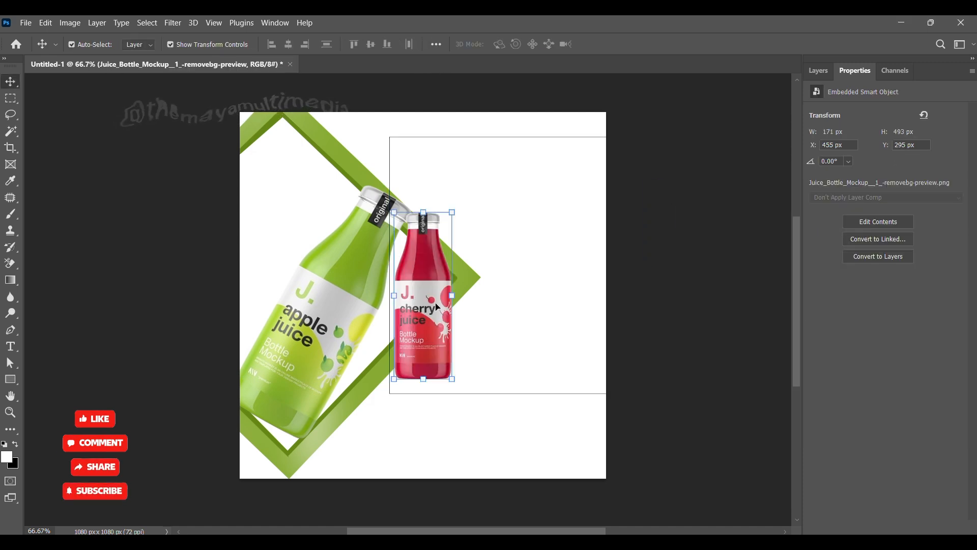
Move the cherry juice bottle over the upper part of the apple juice bottle.
drag(421, 286, 339, 284)
click(526, 141)
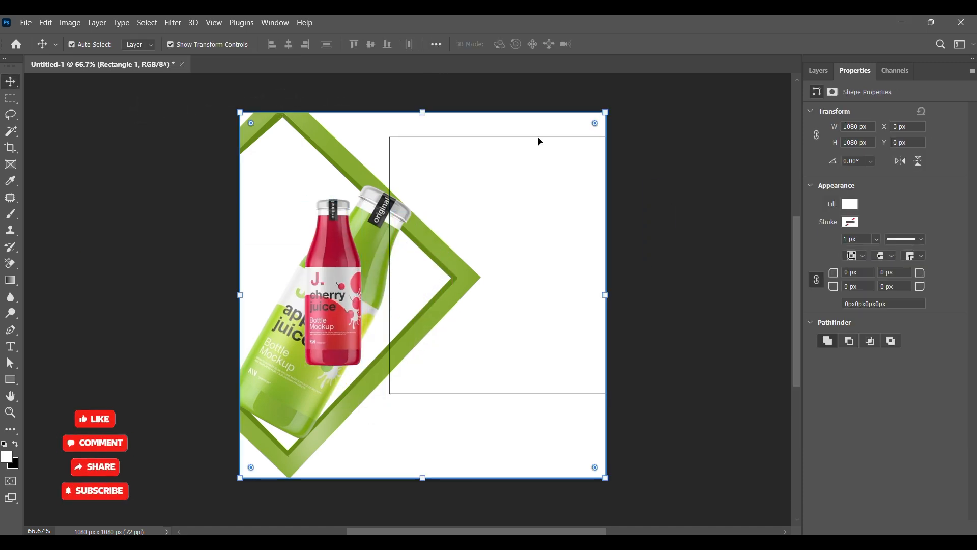
Set the new square's stroke width to 50 px.
click(819, 71)
click(895, 203)
click(856, 71)
click(850, 222)
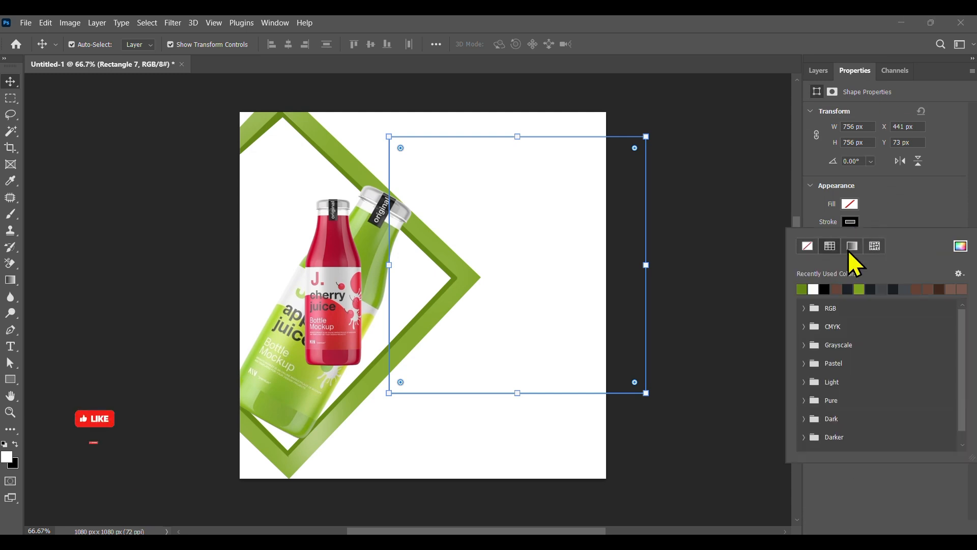
click(874, 218)
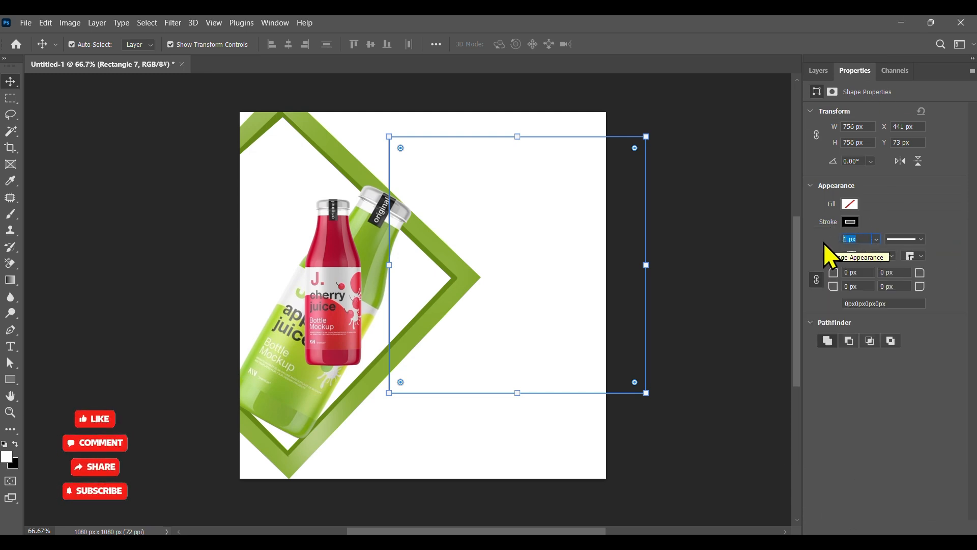
key(Return)
Change the square's stroke colour to a dark cherry red.
click(850, 222)
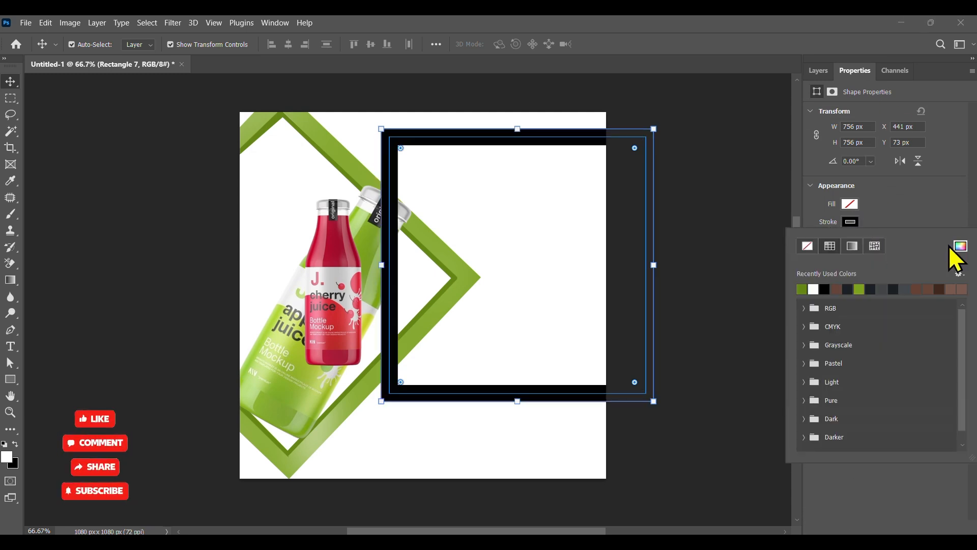
click(955, 246)
click(929, 93)
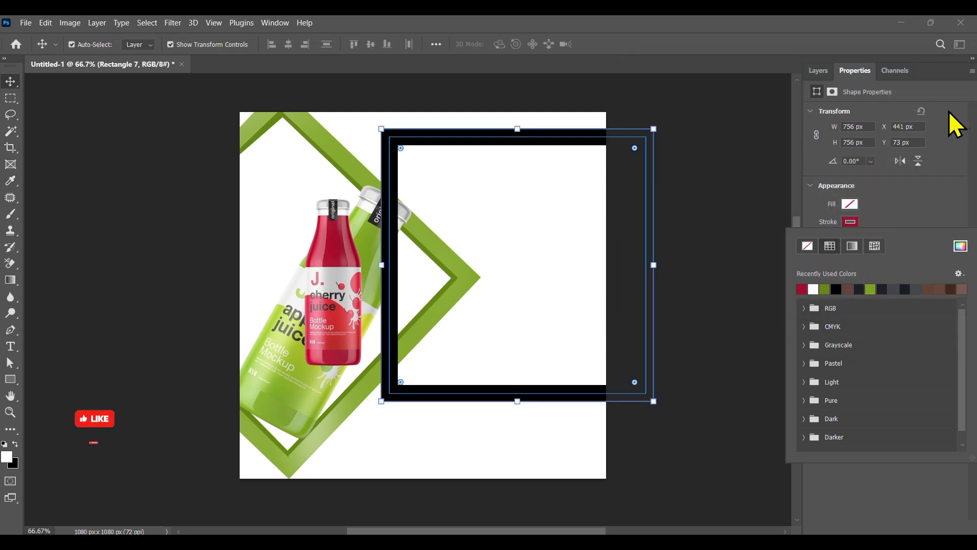
click(707, 216)
Rotate the red square frame about -27.6° and enlarge it to about 111% over the canvas's right half.
drag(402, 395, 437, 444)
key(ctrl+t)
drag(708, 441, 718, 369)
drag(461, 405, 523, 396)
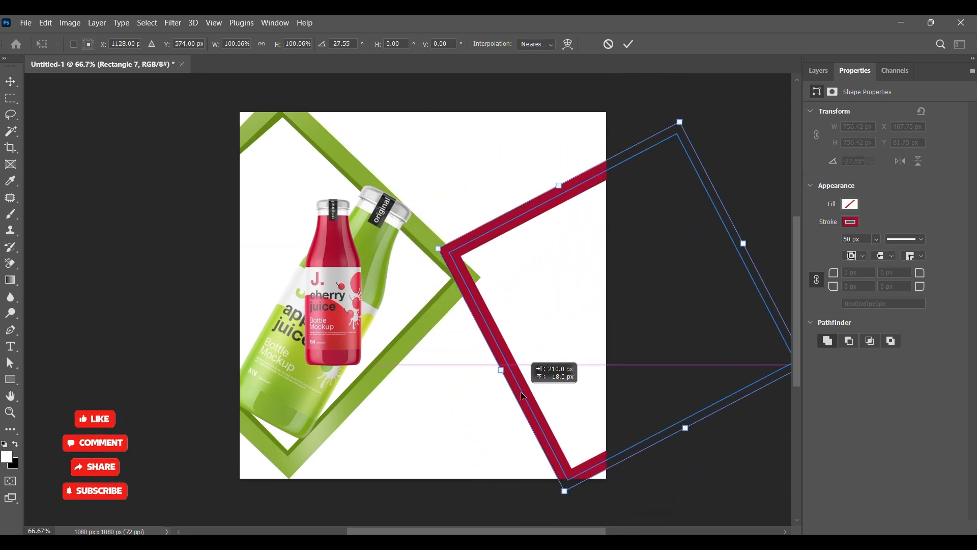
drag(560, 187, 537, 143)
drag(474, 324, 524, 336)
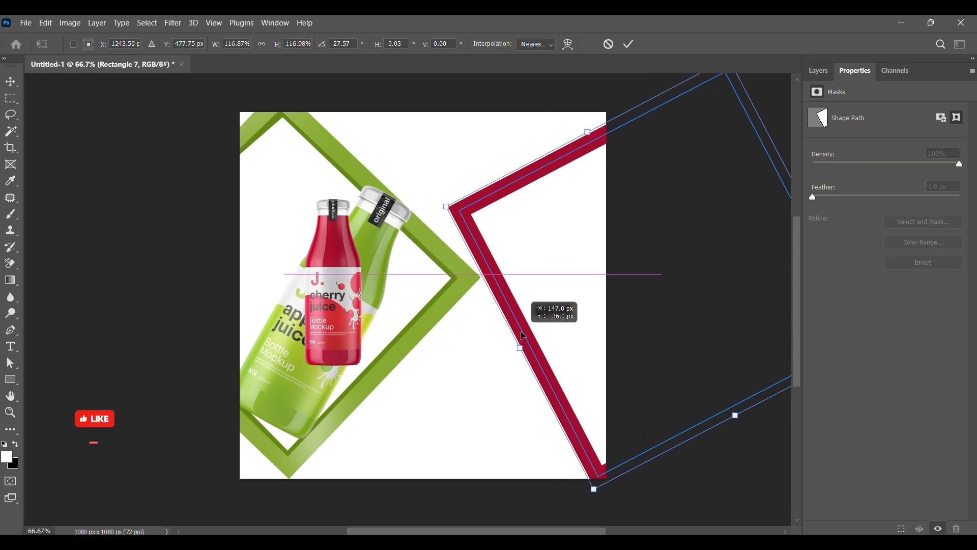
drag(523, 336, 445, 347)
drag(503, 140, 512, 153)
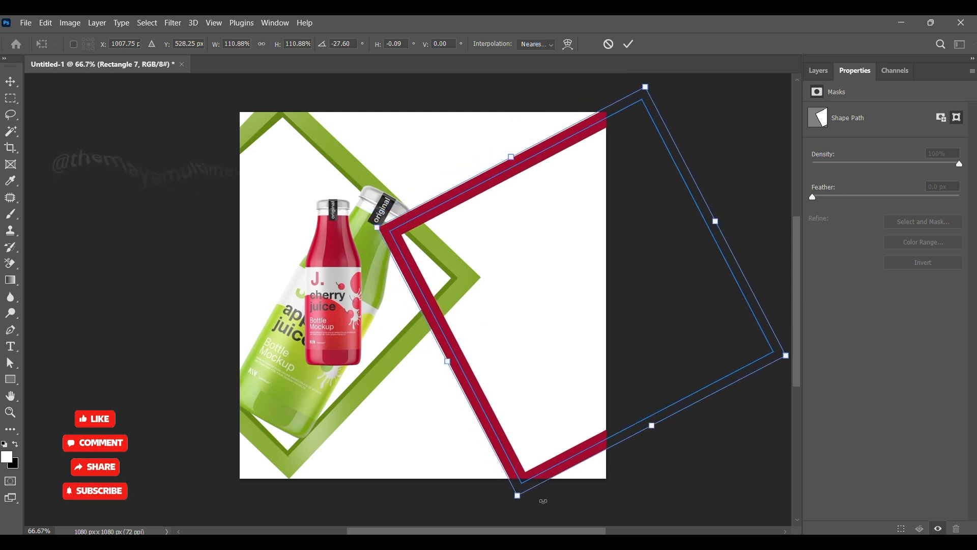
Tilt the red frame further to about -39.4° and place its left corner over the green diamond's right corner.
drag(521, 506, 561, 504)
drag(449, 361, 472, 365)
drag(393, 276, 375, 273)
drag(437, 329, 446, 337)
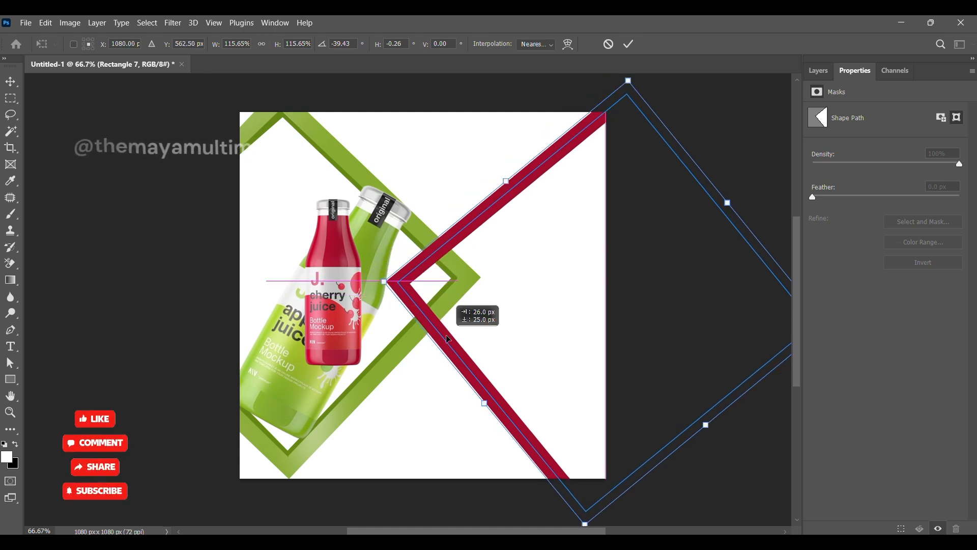
drag(506, 181, 511, 178)
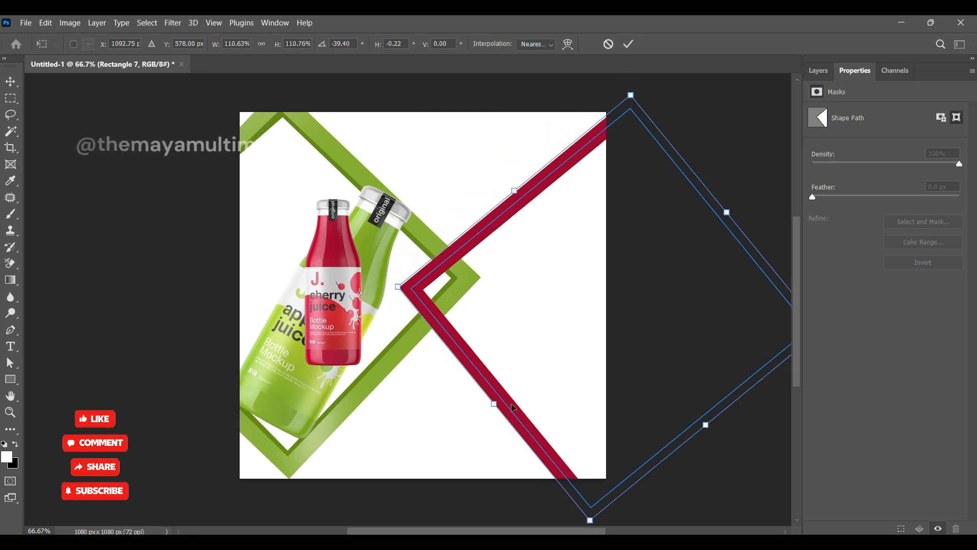
drag(514, 409, 508, 394)
click(628, 44)
click(206, 251)
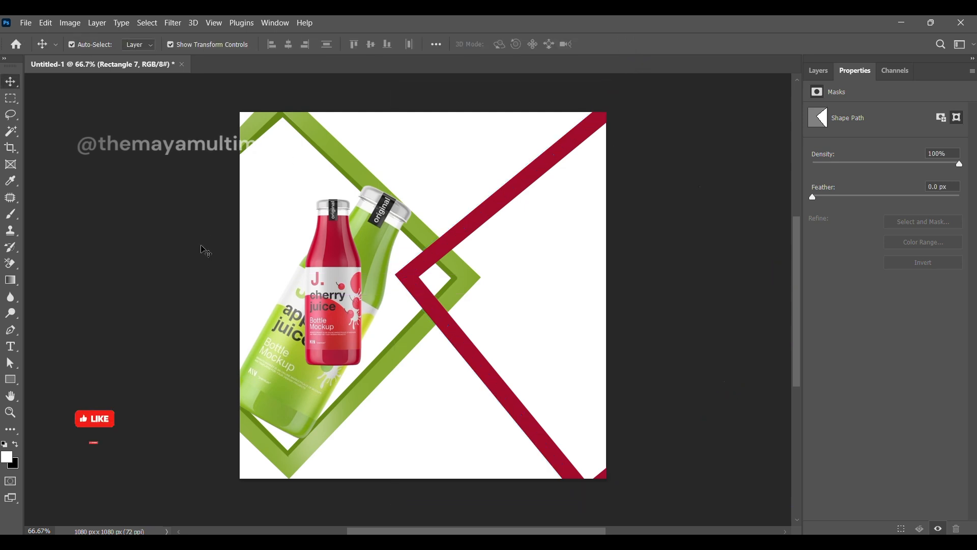
Draw a narrow vertical bar about 48 × 890 px near the canvas centre and remove its stroke.
click(339, 285)
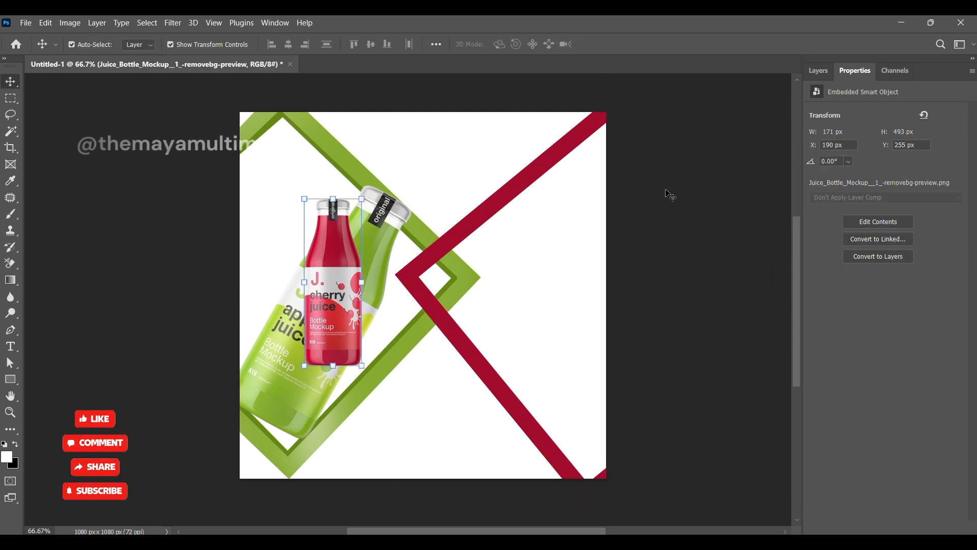
click(712, 172)
click(10, 379)
drag(409, 130, 424, 432)
click(856, 223)
click(807, 246)
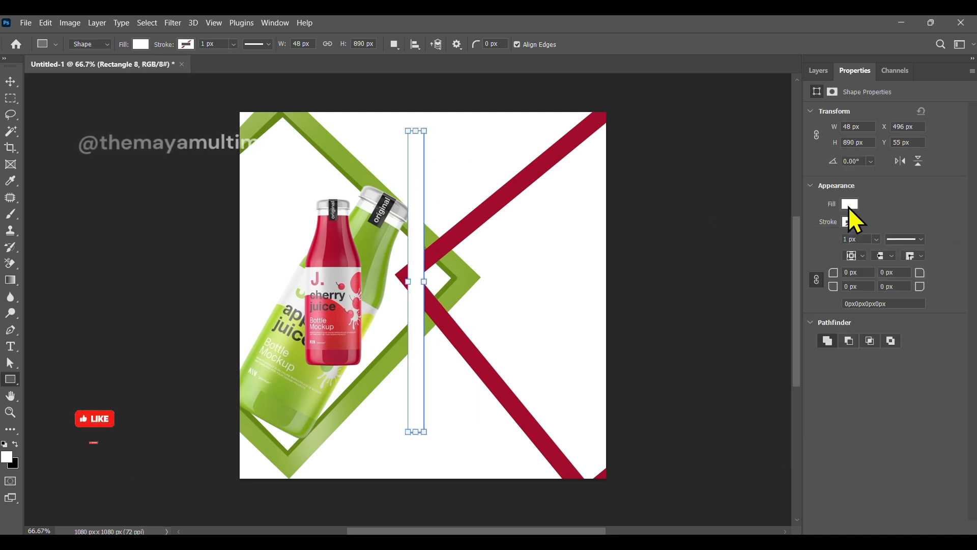
Fill the new bar with the darker cherry red #780820.
click(849, 205)
click(802, 272)
click(894, 207)
click(850, 204)
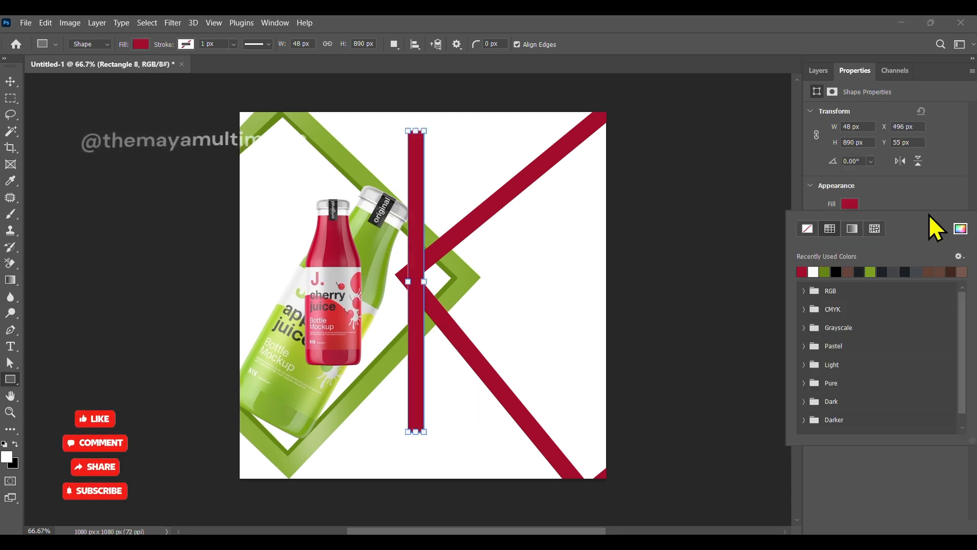
click(961, 229)
click(909, 95)
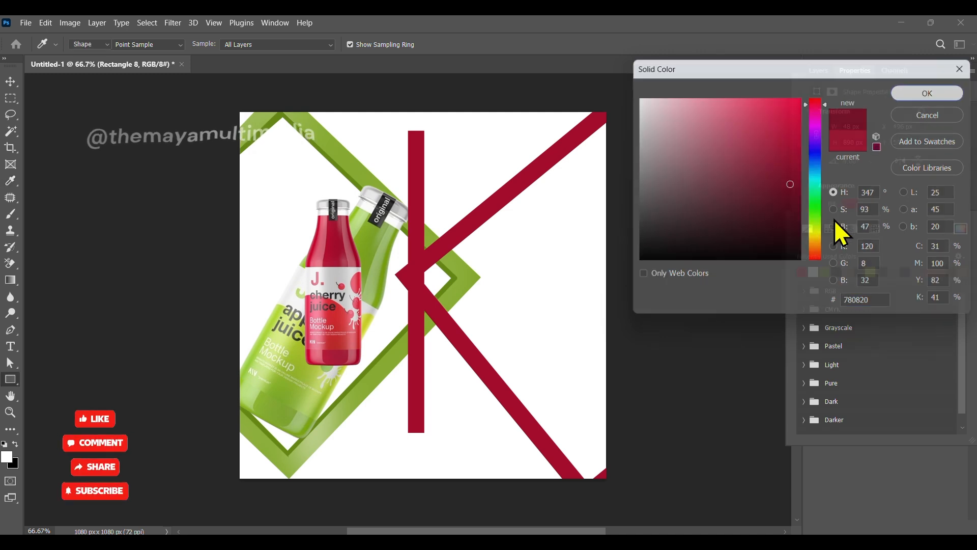
Rotate the dark red bar about 44° and move it beside the red frame's upper arm.
click(10, 82)
click(83, 202)
drag(418, 180, 539, 215)
drag(519, 477, 384, 442)
drag(526, 324, 538, 211)
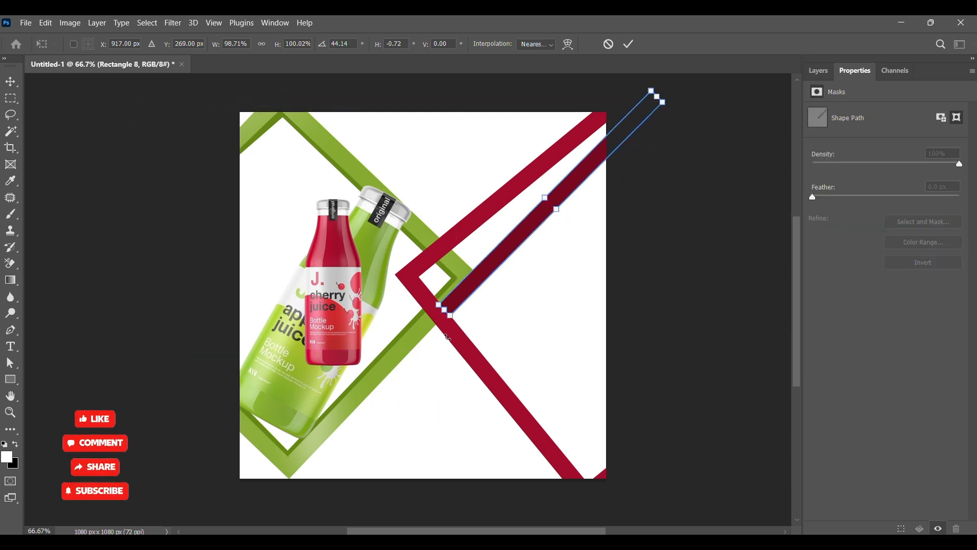
Distort the bar's corners into a thin shadow strip along the inner edge of the frame's upper arm.
drag(453, 324, 418, 275)
drag(660, 96, 646, 88)
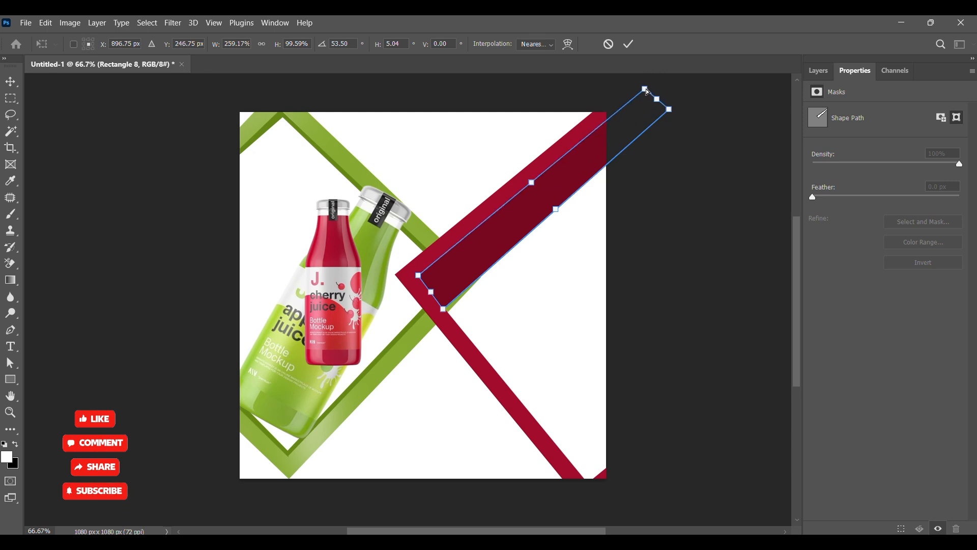
drag(444, 309, 425, 285)
drag(661, 111, 647, 100)
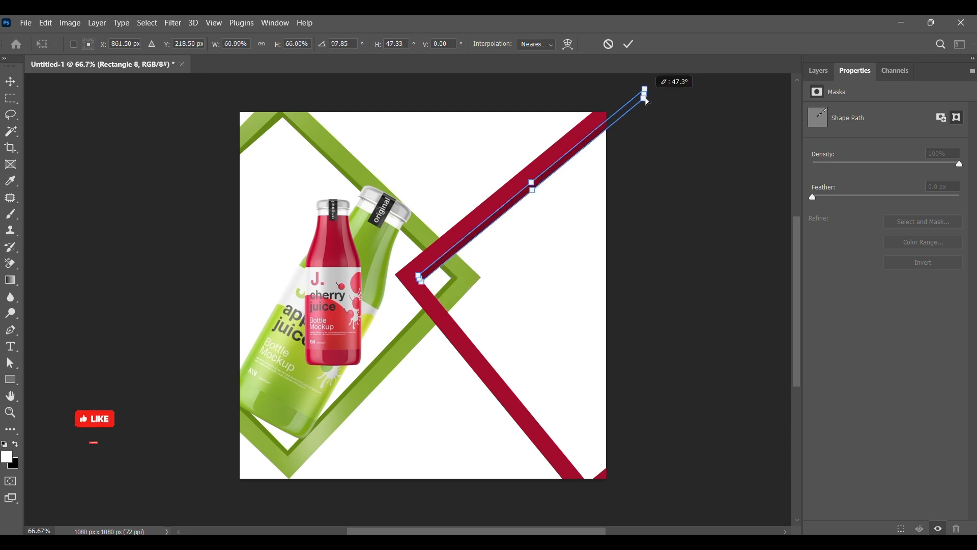
click(629, 45)
click(701, 168)
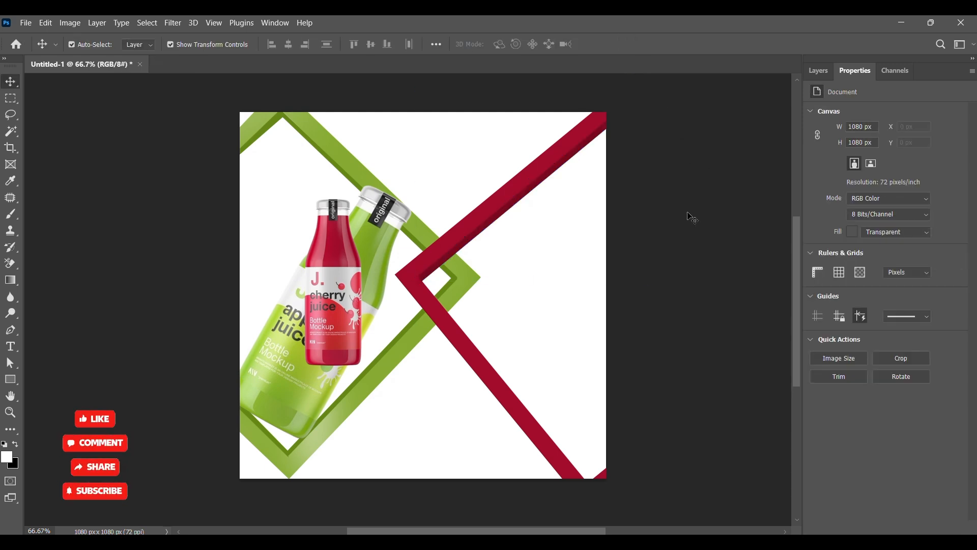
Draw a second vertical bar about 49 × 964 px without a stroke and fill it with the dark cherry red.
click(11, 379)
drag(422, 133, 439, 459)
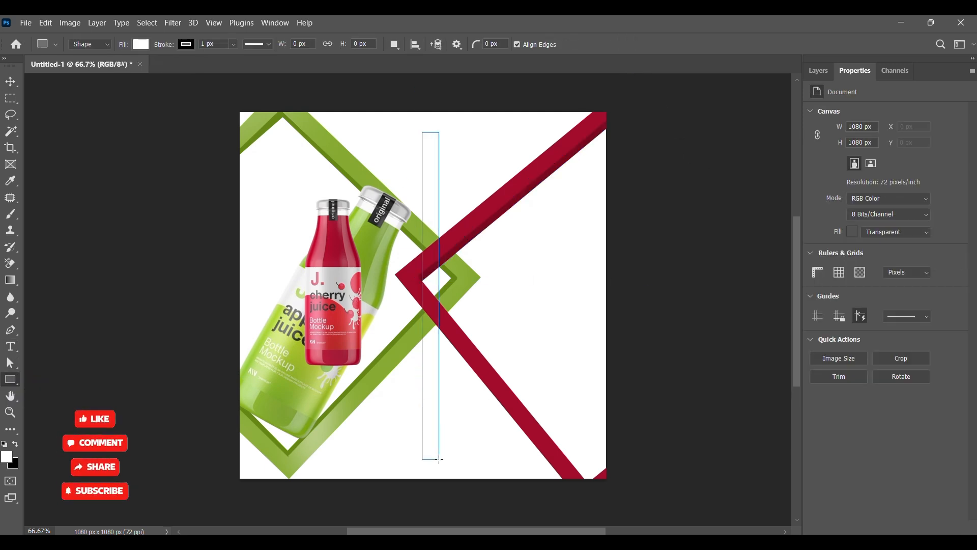
click(851, 222)
click(850, 206)
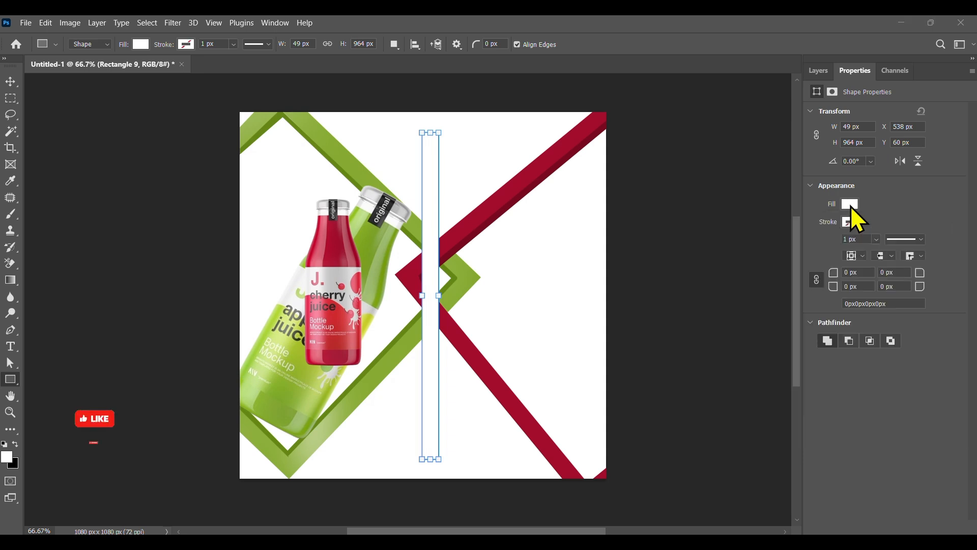
click(851, 205)
click(801, 269)
Rotate and distort the second bar into a thin shadow strip along the inner edge of the frame's lower arm.
click(11, 83)
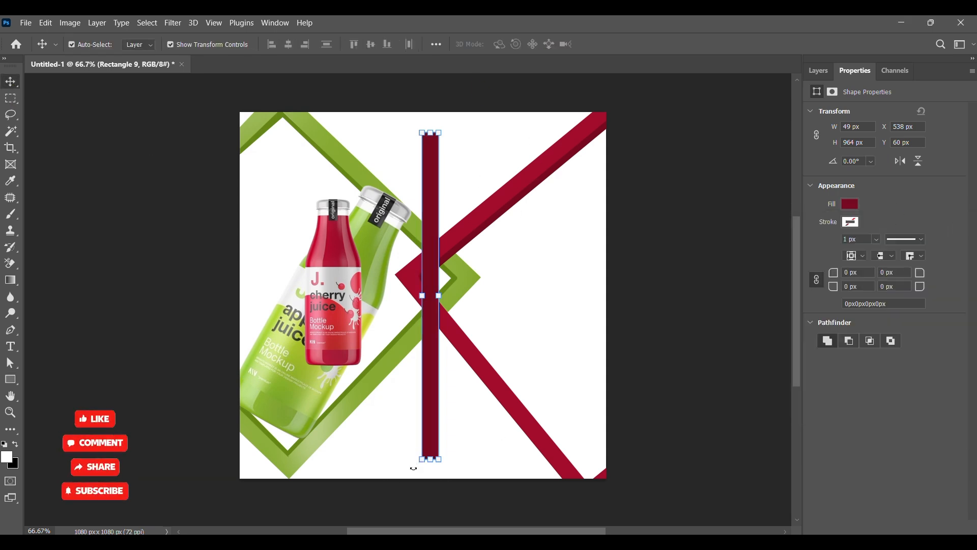
drag(413, 468, 524, 427)
drag(472, 350, 568, 399)
drag(408, 223, 426, 276)
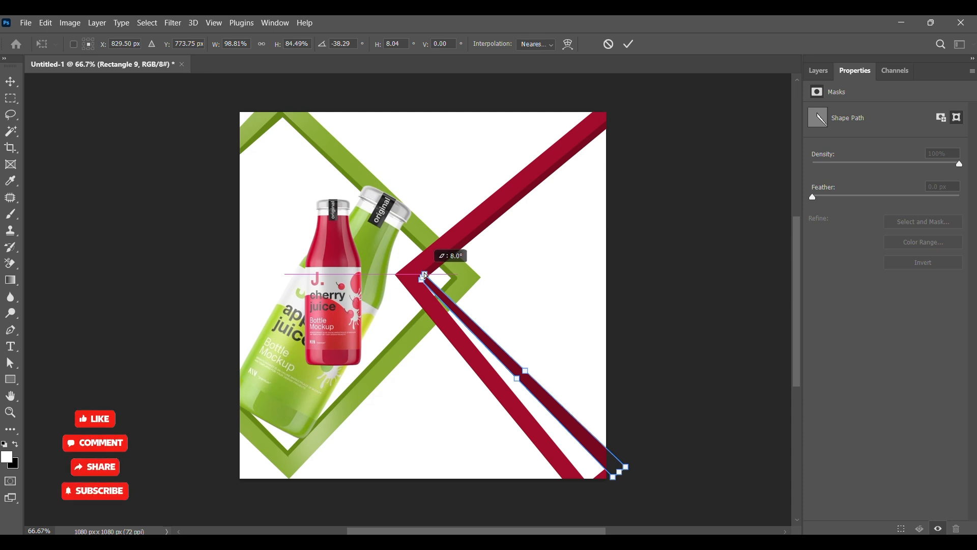
drag(617, 482, 589, 481)
drag(423, 285, 426, 275)
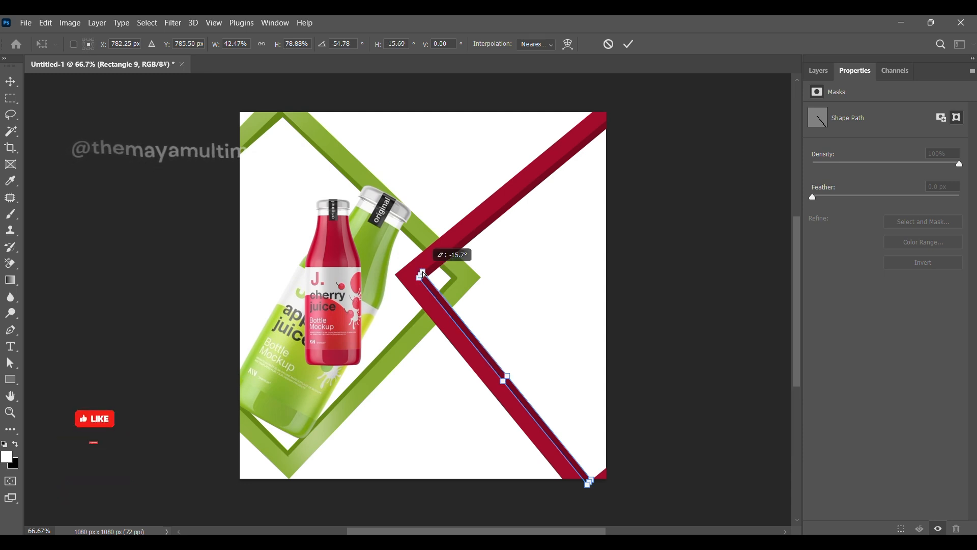
click(630, 45)
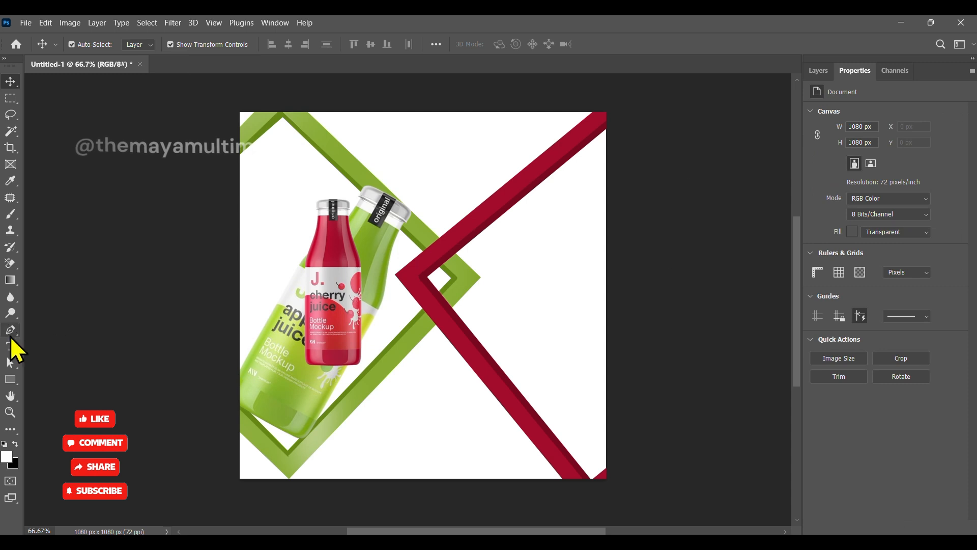
Draw a third vertical bar about 50 × 543 px without a stroke and fill it with the dark cherry red.
click(10, 379)
drag(427, 174, 443, 359)
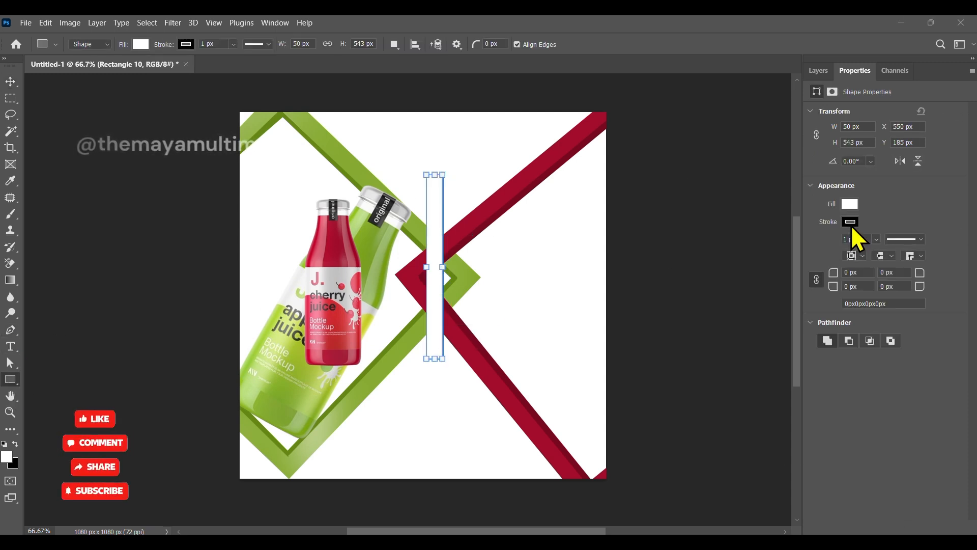
click(851, 222)
click(811, 245)
click(850, 204)
click(816, 270)
click(903, 184)
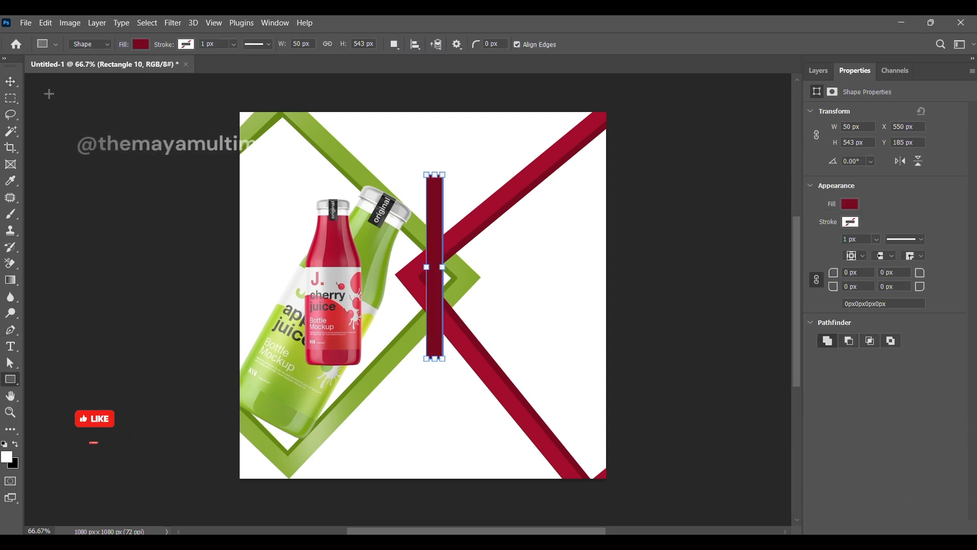
Try to tilt the third bar into the red frame's lower corner, and undo that transform.
click(10, 82)
drag(442, 351, 432, 439)
drag(490, 419, 603, 460)
click(629, 45)
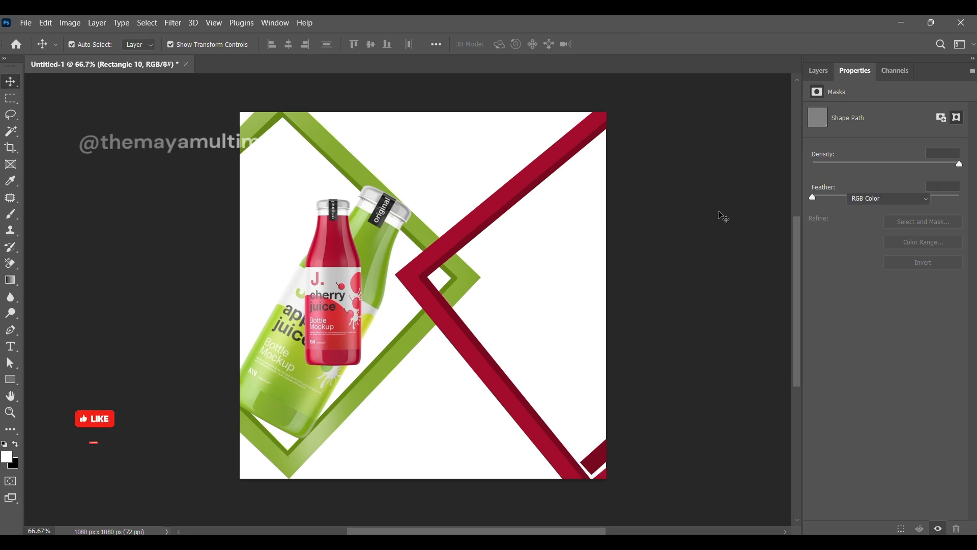
key(ctrl+z)
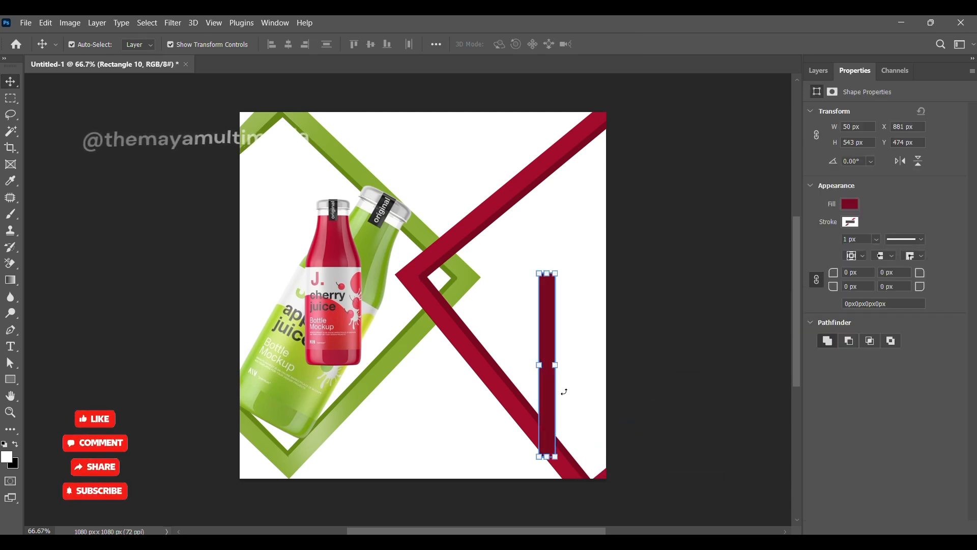
Rotate and distort the third bar into a shadow strip along the inner edge at the red frame's lower corner.
drag(559, 468, 593, 481)
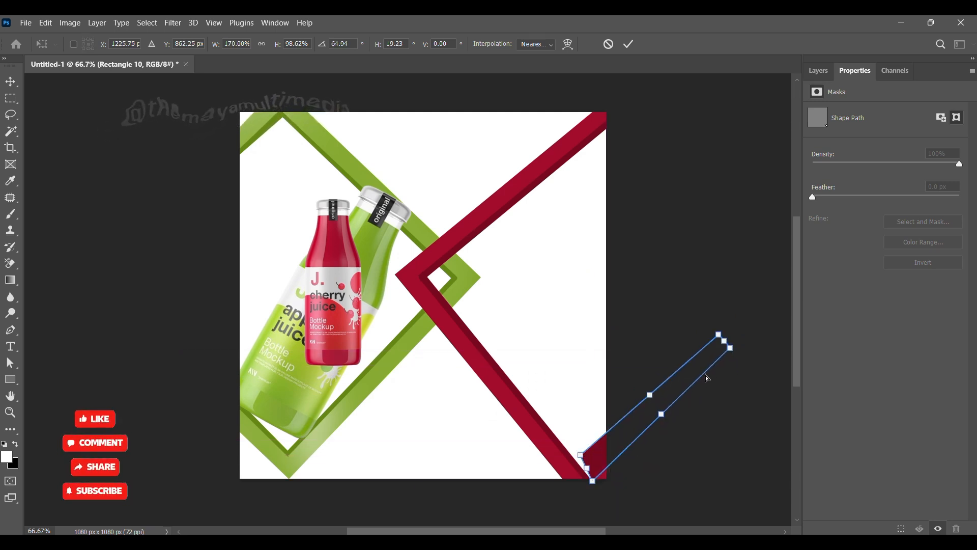
drag(731, 352, 731, 377)
drag(582, 456, 584, 477)
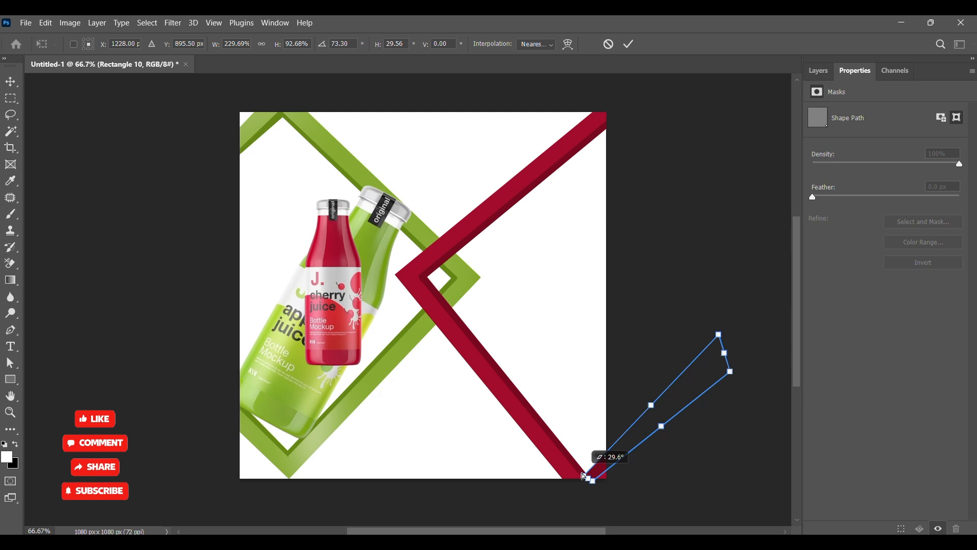
drag(723, 384, 719, 373)
click(629, 44)
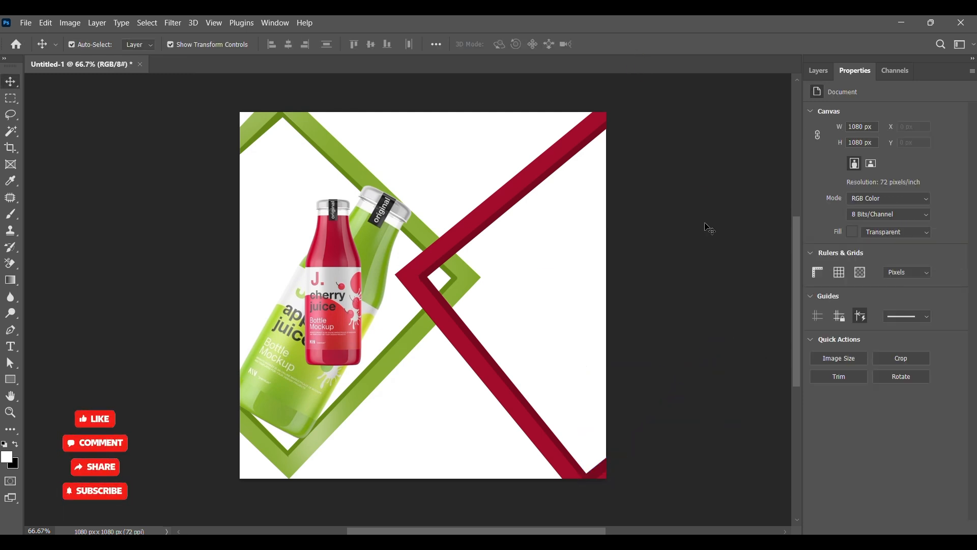
Move the cherry juice bottle into the red frame, bring its layer above all rectangles, and enlarge it.
drag(348, 318, 407, 332)
click(817, 70)
drag(875, 281, 879, 147)
drag(524, 402, 558, 398)
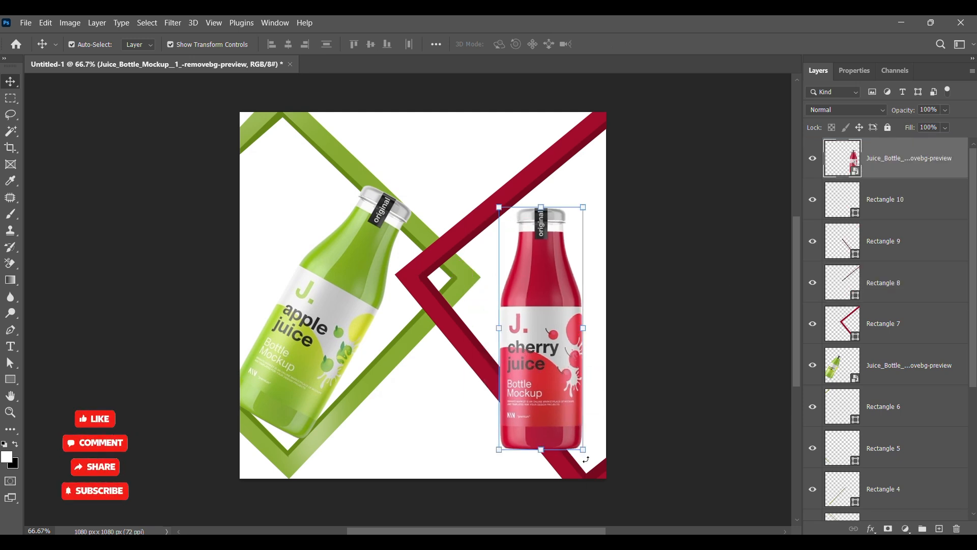
Tilt the cherry bottle about -18°, scale it to about 162%, and place it partly off the canvas's right edge.
drag(586, 459, 595, 443)
drag(653, 473, 701, 434)
drag(576, 383, 597, 417)
drag(518, 192, 500, 160)
mouse_move(577, 423)
mouse_down()
mouse_move(595, 432)
mouse_move(583, 424)
mouse_up()
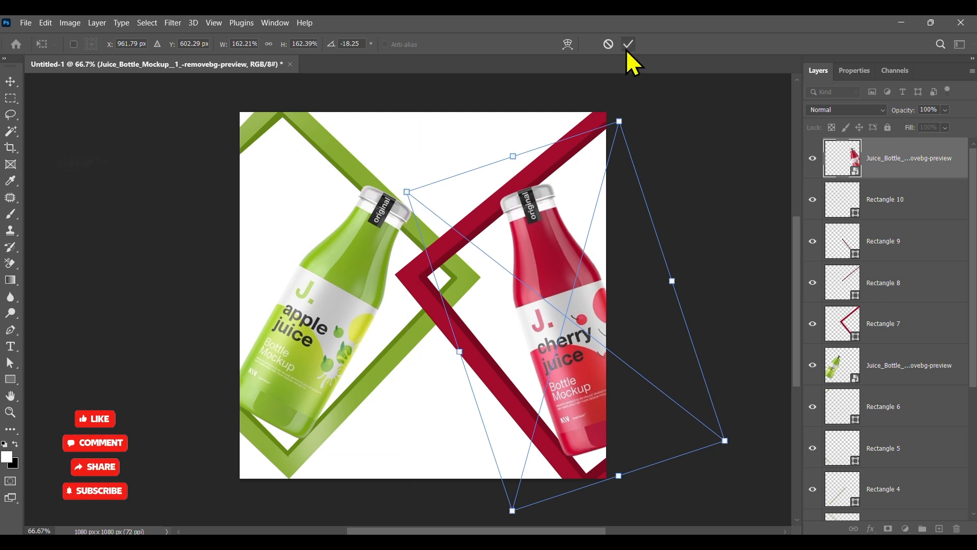
click(629, 44)
click(727, 231)
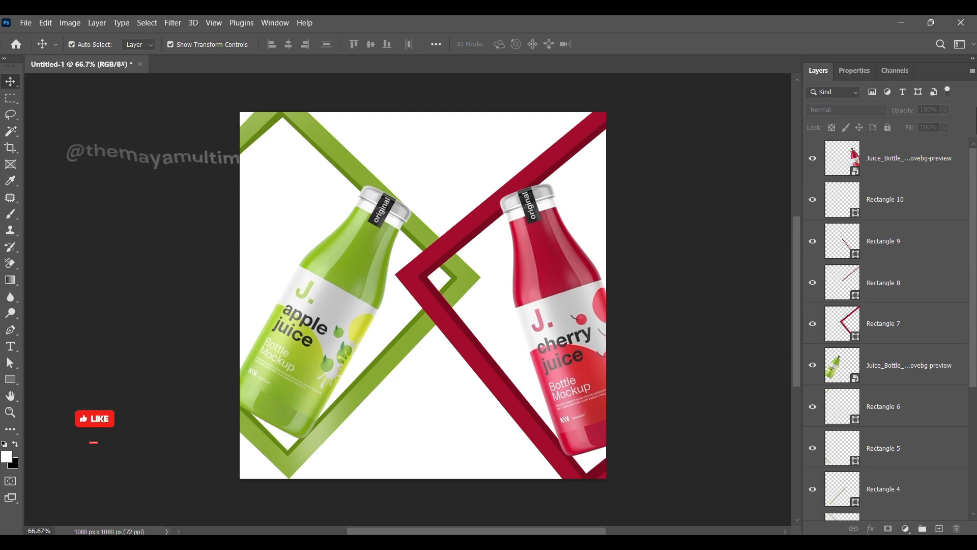
Add a 5 px white centred Stroke layer effect to the red frame.
click(906, 325)
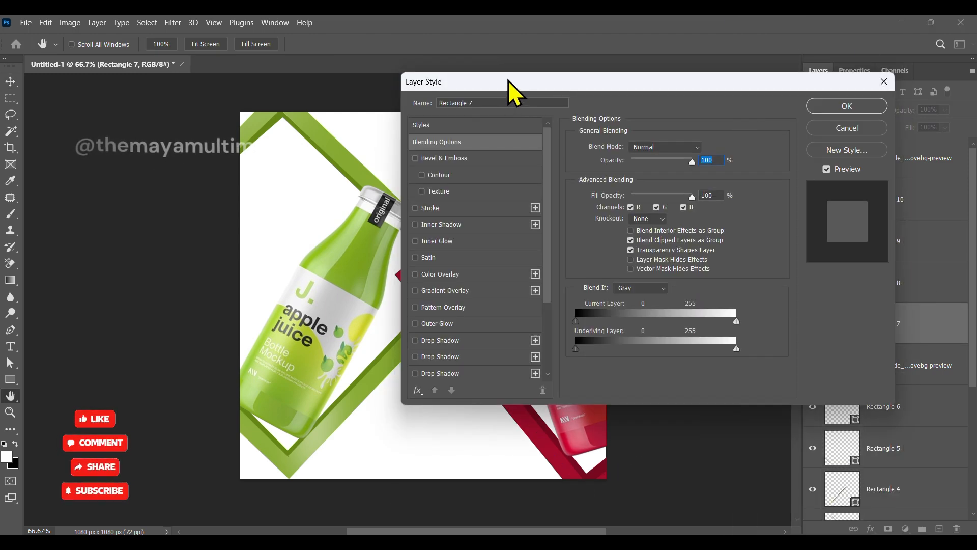
drag(509, 82, 744, 90)
click(688, 213)
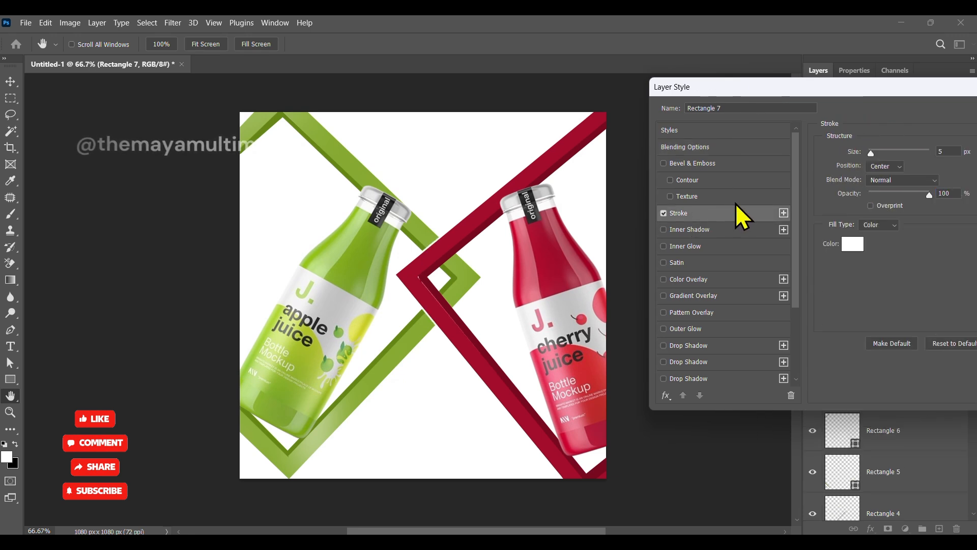
Add a white Inner Glow effect to the red frame with 14% choke and 18 px size.
click(692, 250)
click(825, 196)
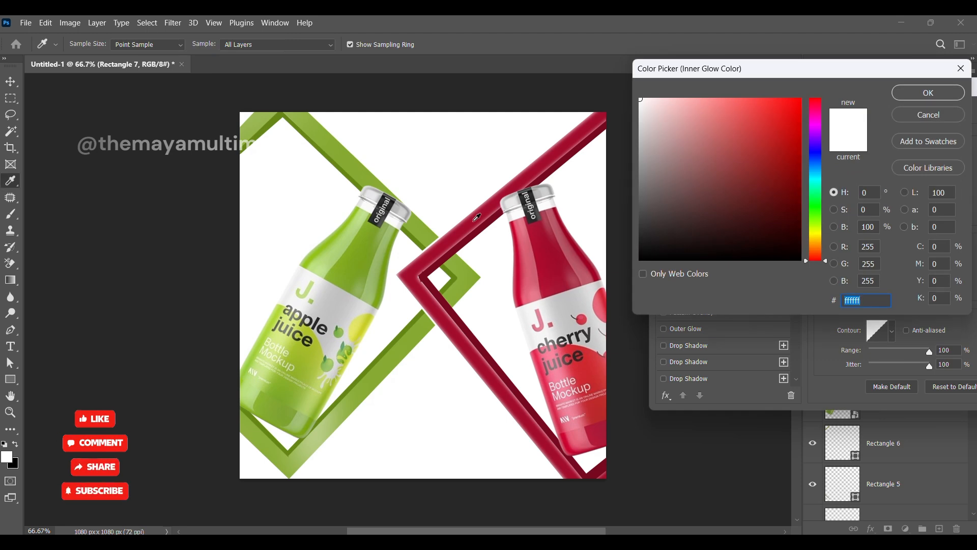
click(478, 217)
click(938, 116)
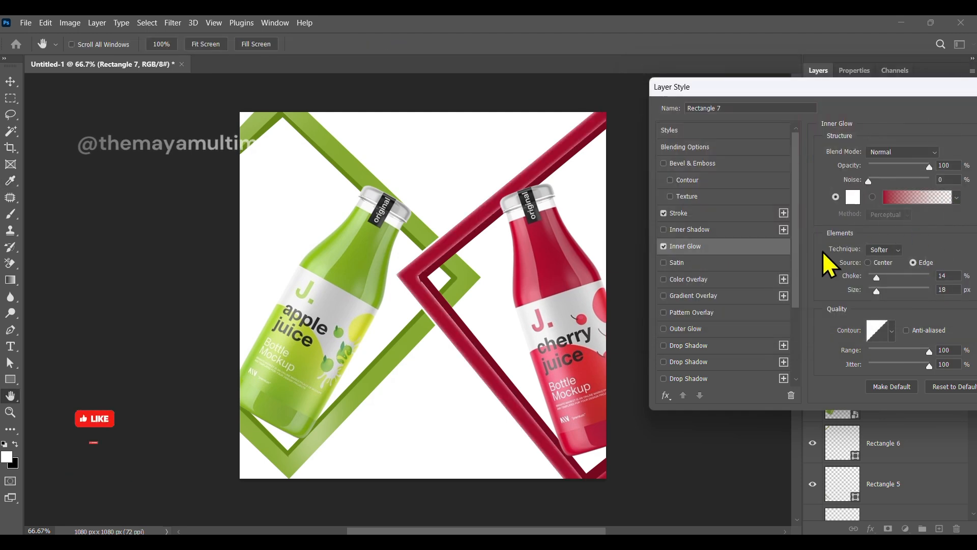
Add an Outer Glow to the red frame, coloured #a30c2d sampled from the frame, with 46 px size.
click(687, 329)
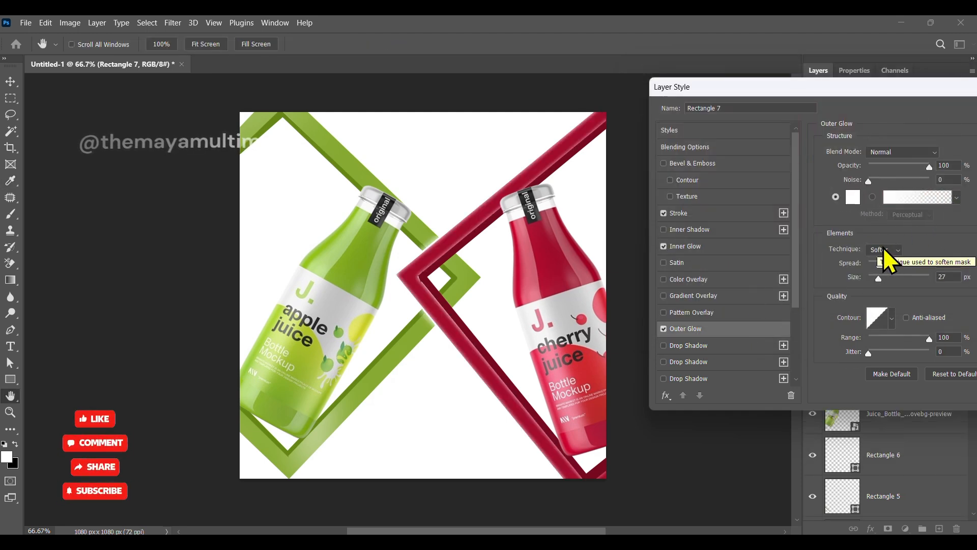
click(854, 198)
click(476, 218)
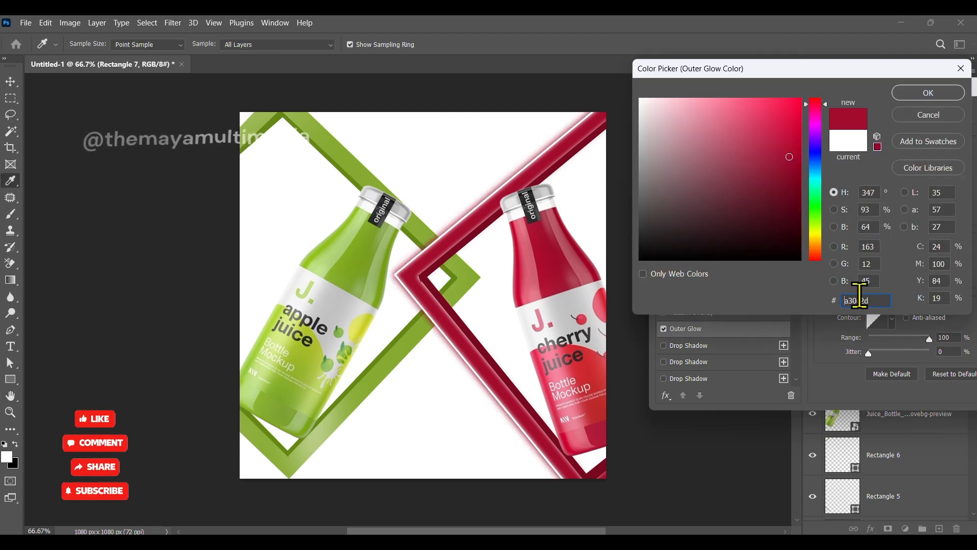
click(929, 92)
drag(889, 278, 883, 277)
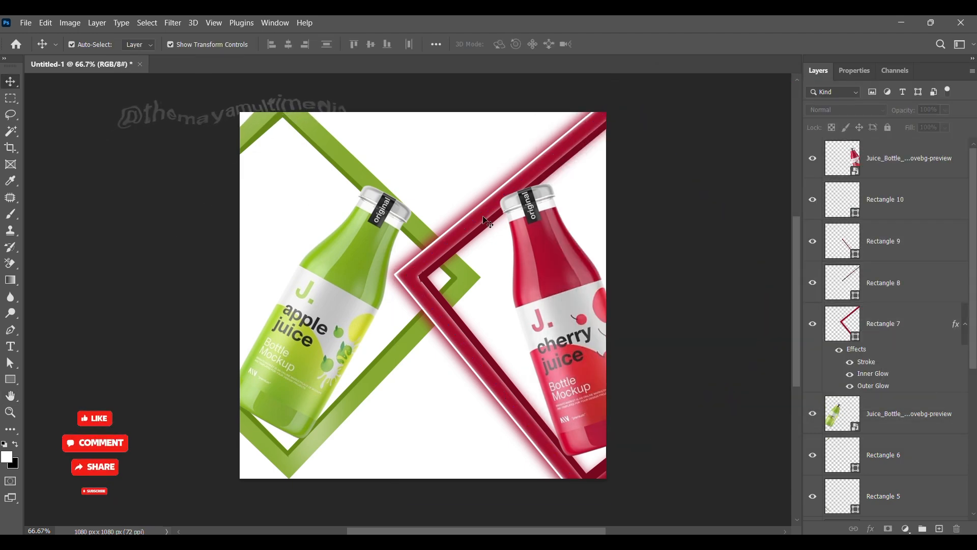
Add a Stroke and a white Inner Glow with 14% choke and 18 px size to the green frame.
scroll(899, 428, down, 5)
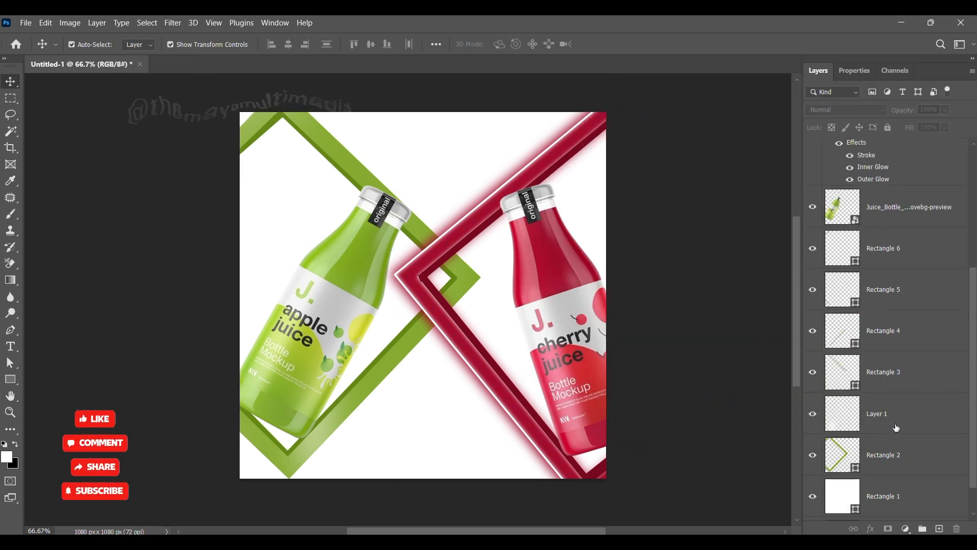
click(896, 454)
right_click(896, 455)
click(769, 21)
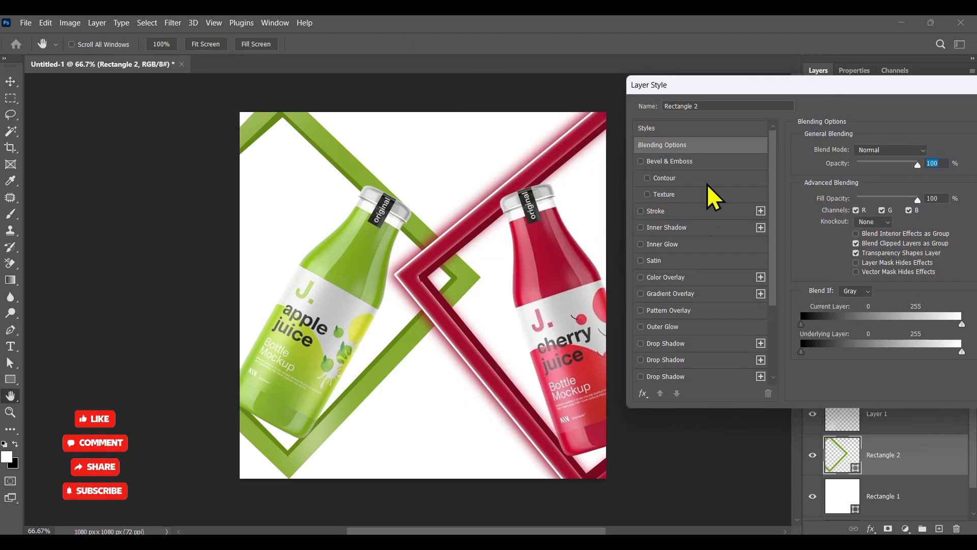
click(661, 213)
click(678, 245)
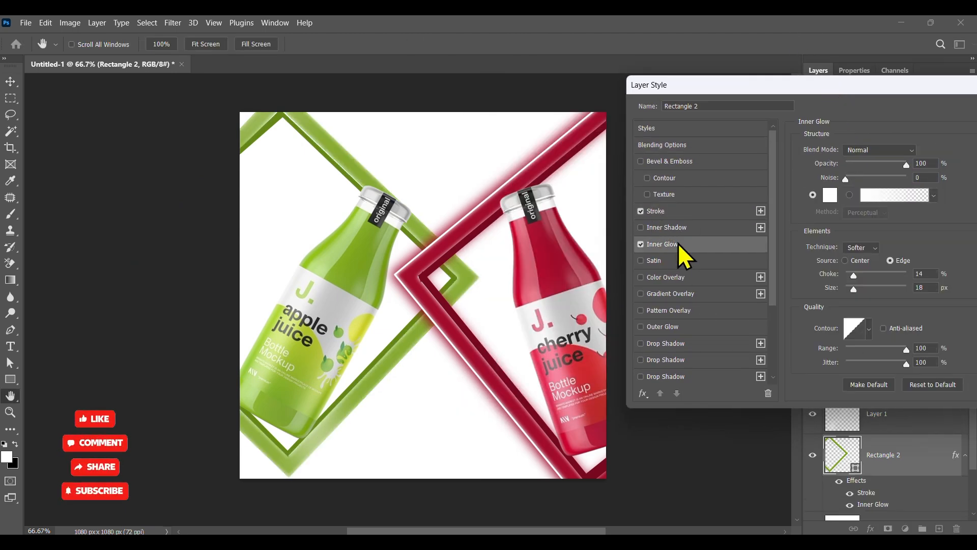
Add an Outer Glow to the green frame, coloured #7ca420 sampled from the frame, with 51 px size.
click(668, 331)
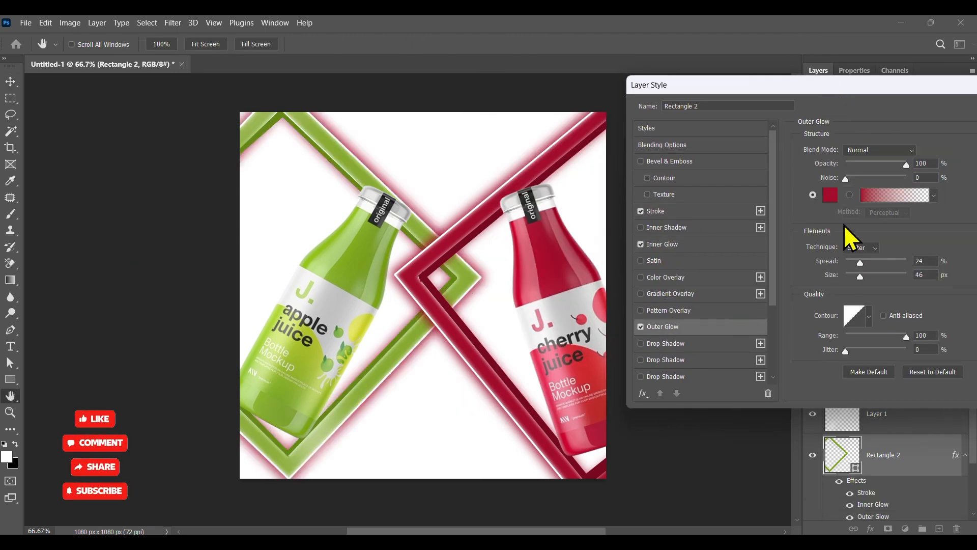
click(830, 196)
click(371, 174)
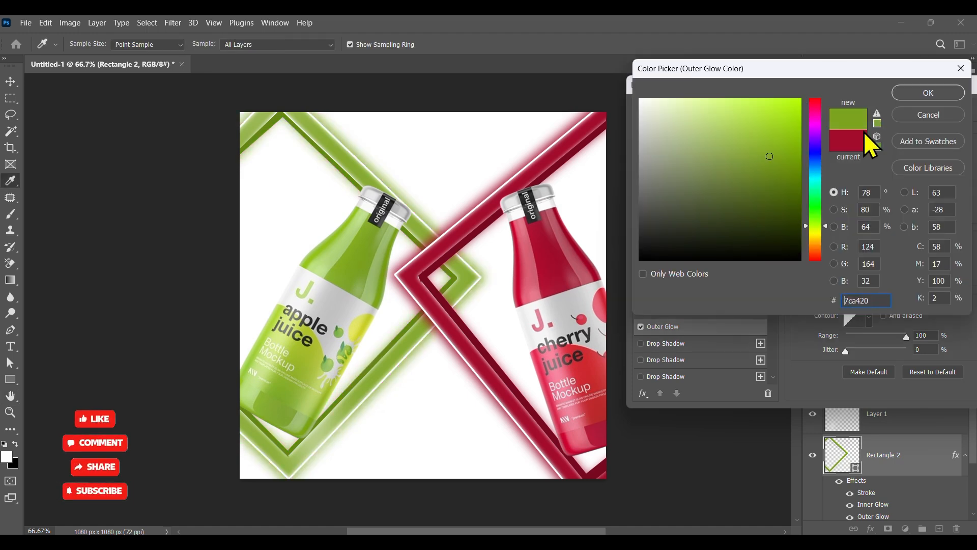
click(921, 94)
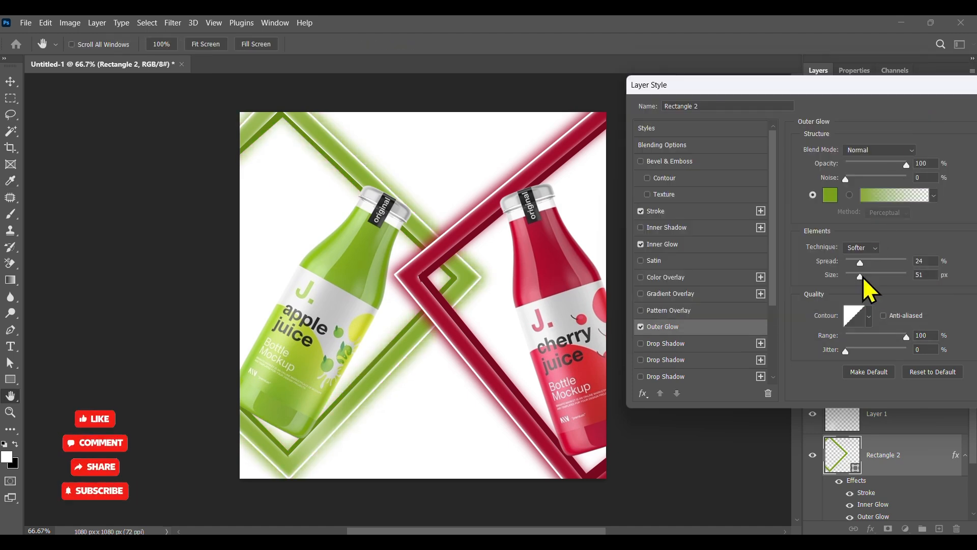
drag(838, 90, 763, 90)
click(967, 128)
click(715, 196)
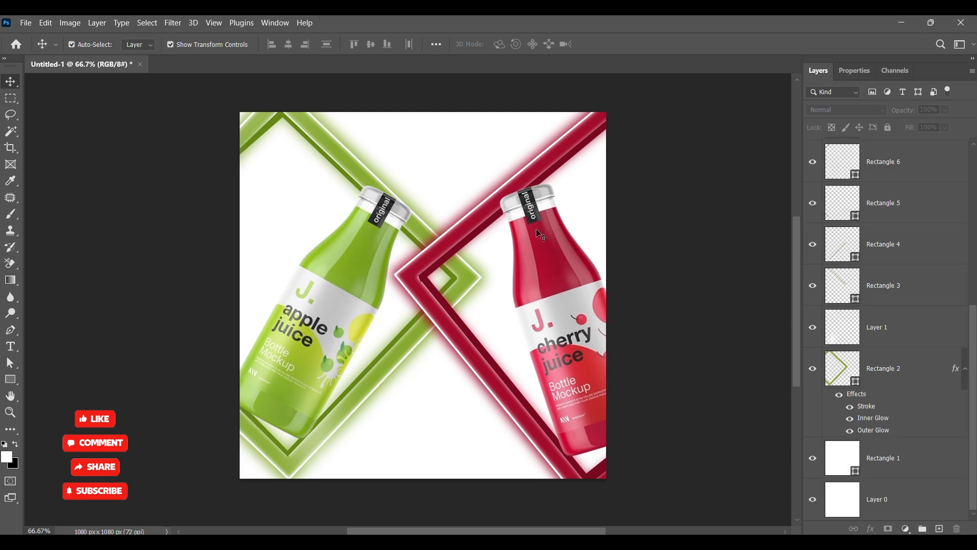
Add the text "Apple" above the apple bottle in Britannic Bold 36 pt, coloured green #7ba31f sampled from the frame.
scroll(536, 230, up, 5)
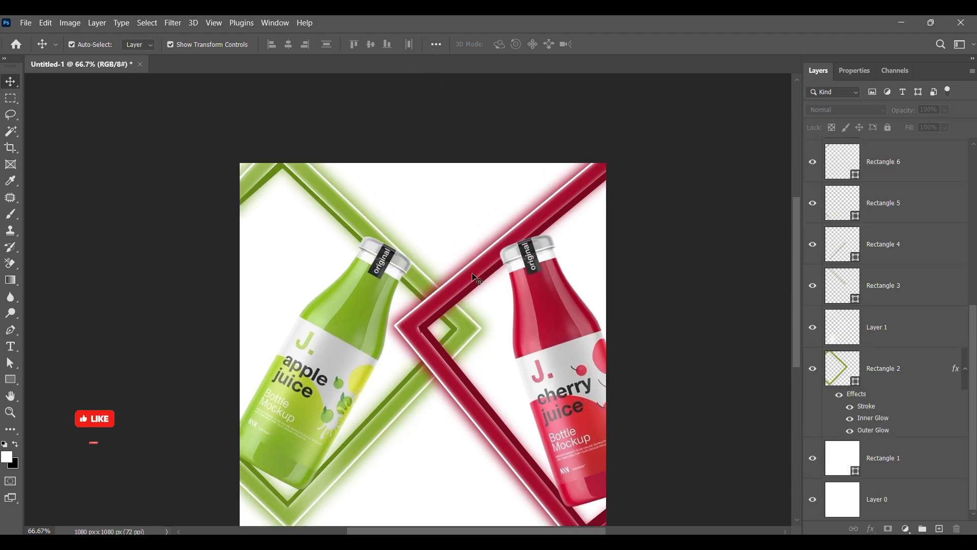
scroll(470, 272, down, 4)
key(t)
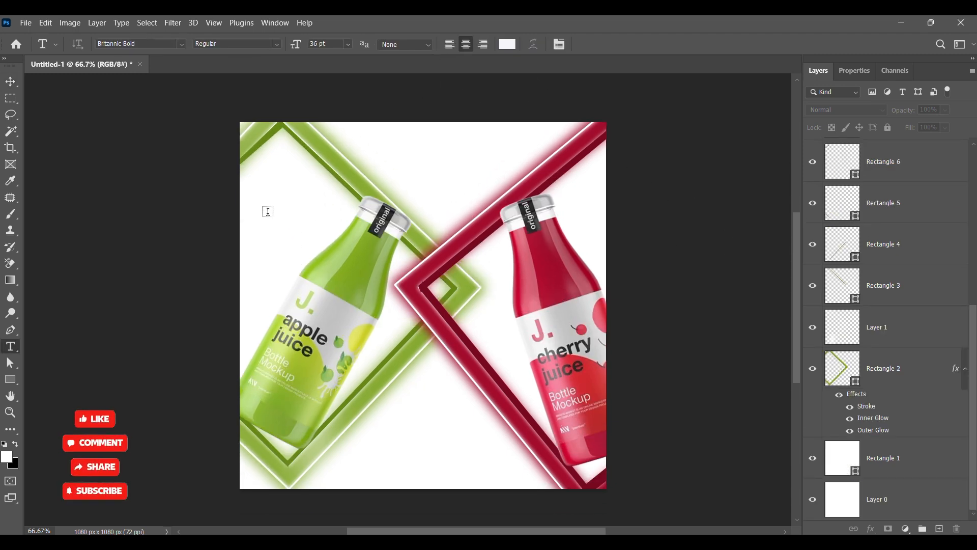
click(274, 212)
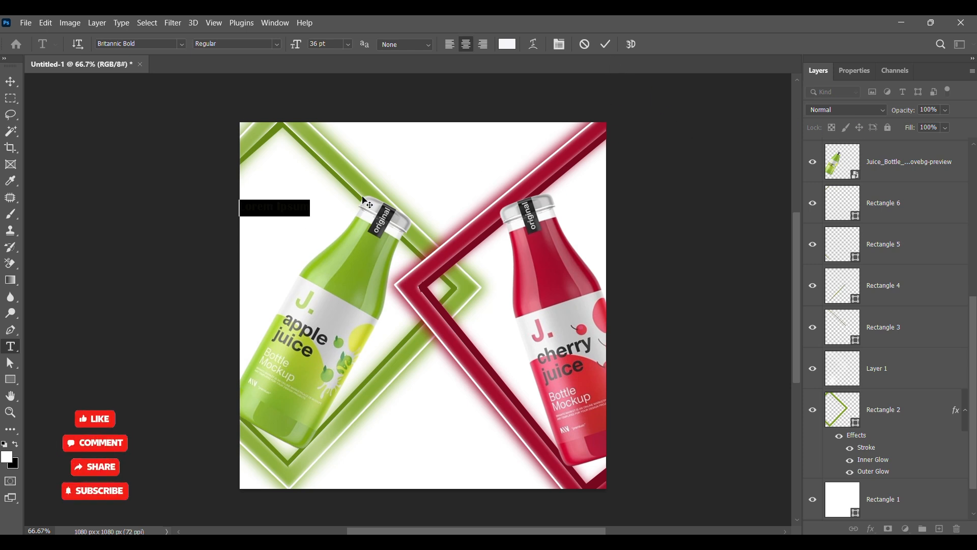
click(855, 71)
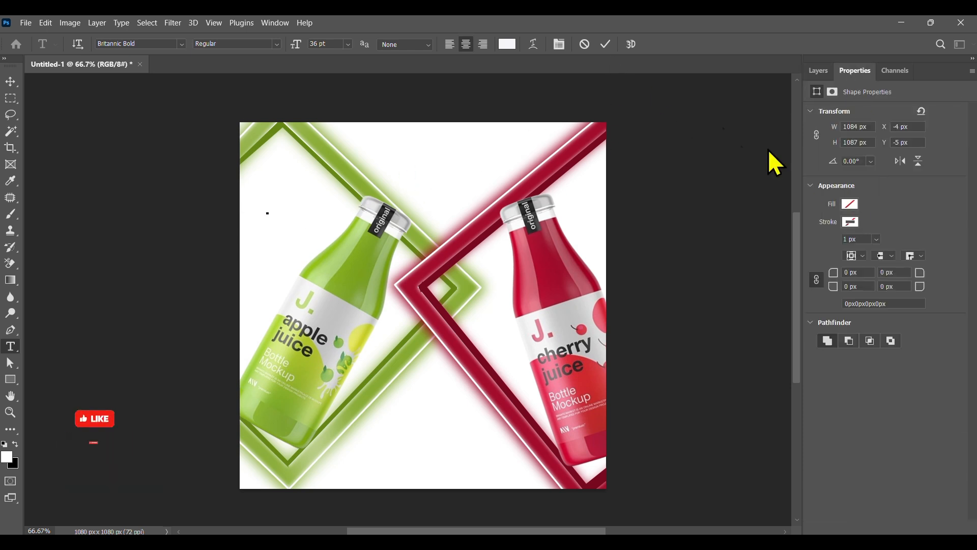
click(911, 212)
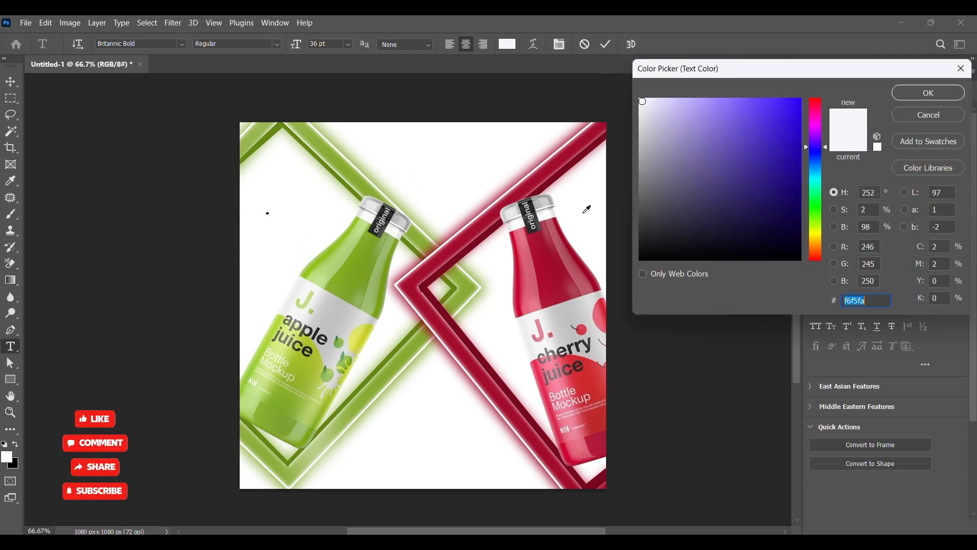
click(358, 278)
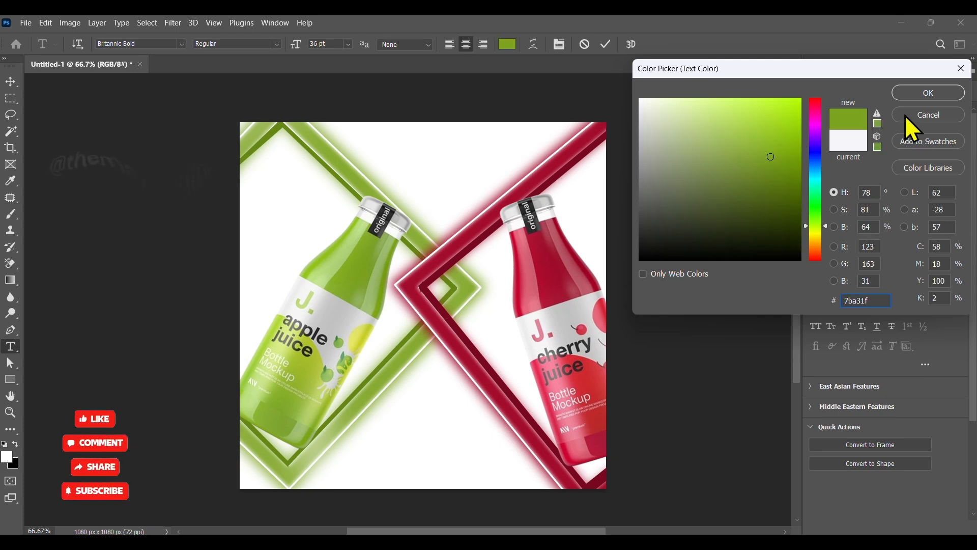
key(Return)
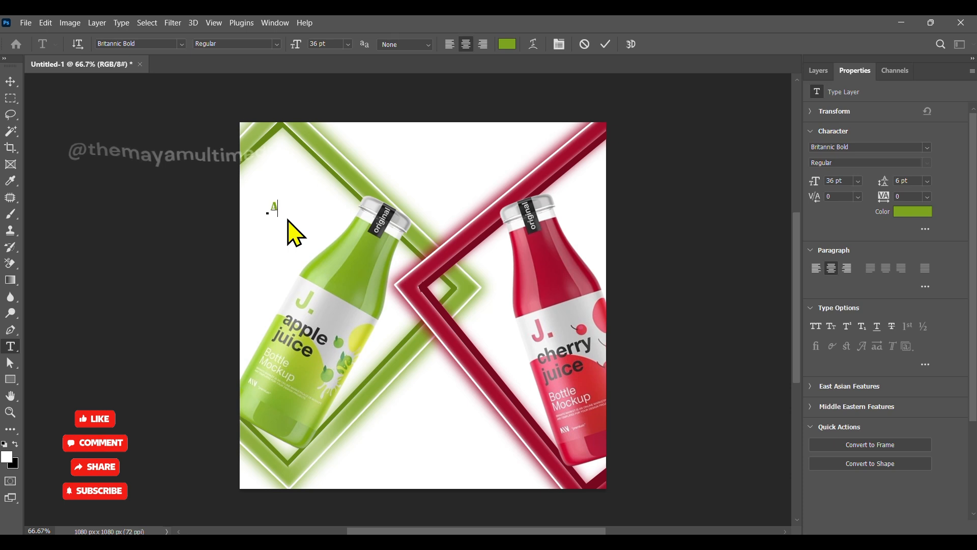
text(ple)
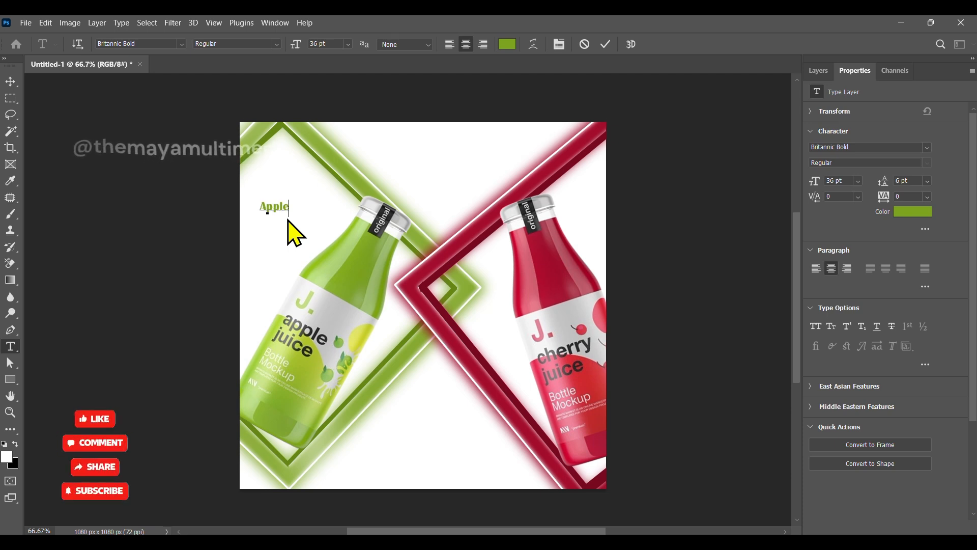
click(606, 44)
Enlarge the "Apple" text to about 104 pt and place it inside the green frame above the bottle.
click(11, 81)
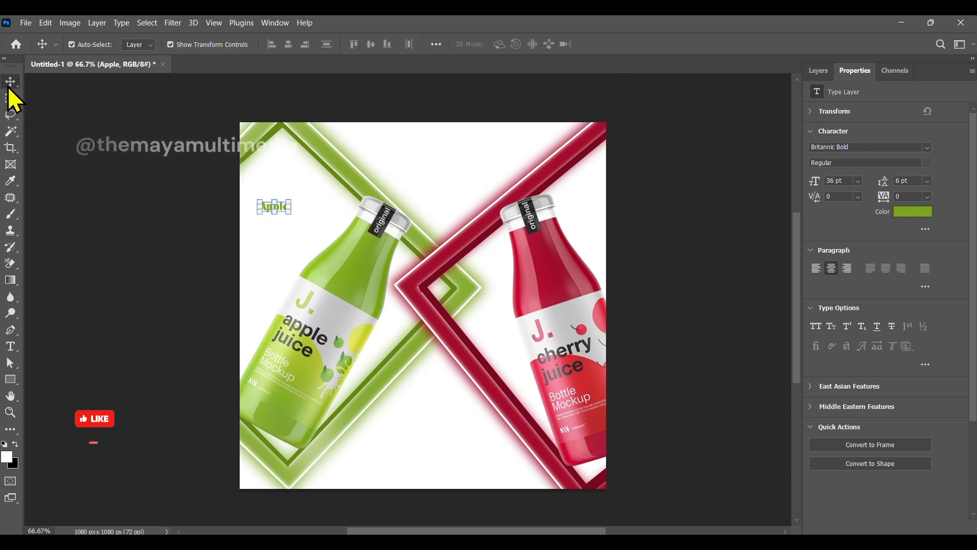
drag(273, 214, 293, 198)
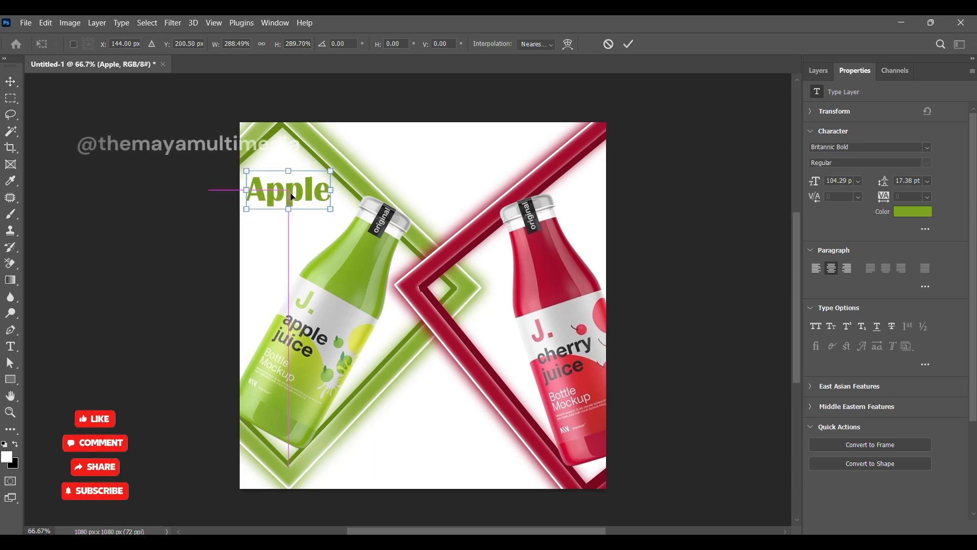
key(Return)
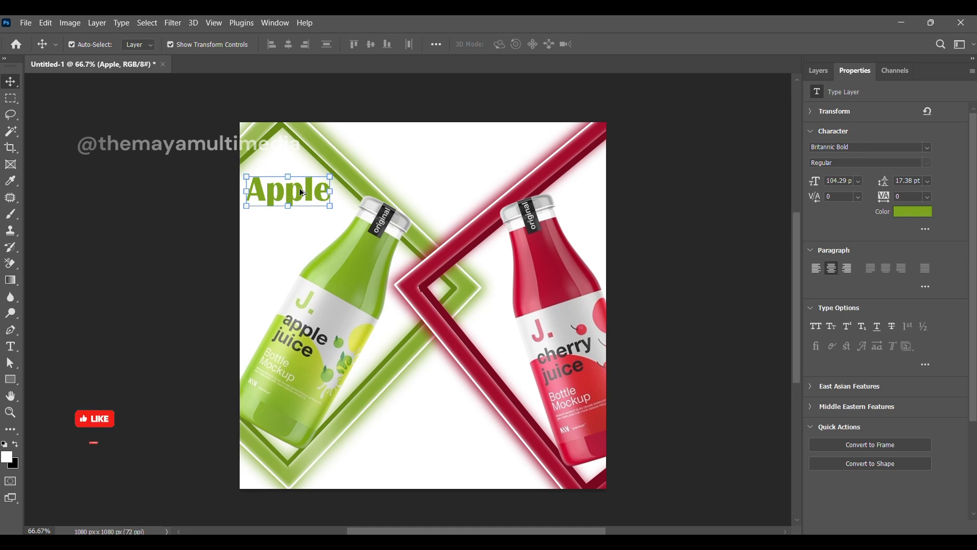
Duplicate the "Apple" text directly below, change the copy to "juice", and centre it under the first word.
drag(299, 188, 303, 229)
double_click(303, 226)
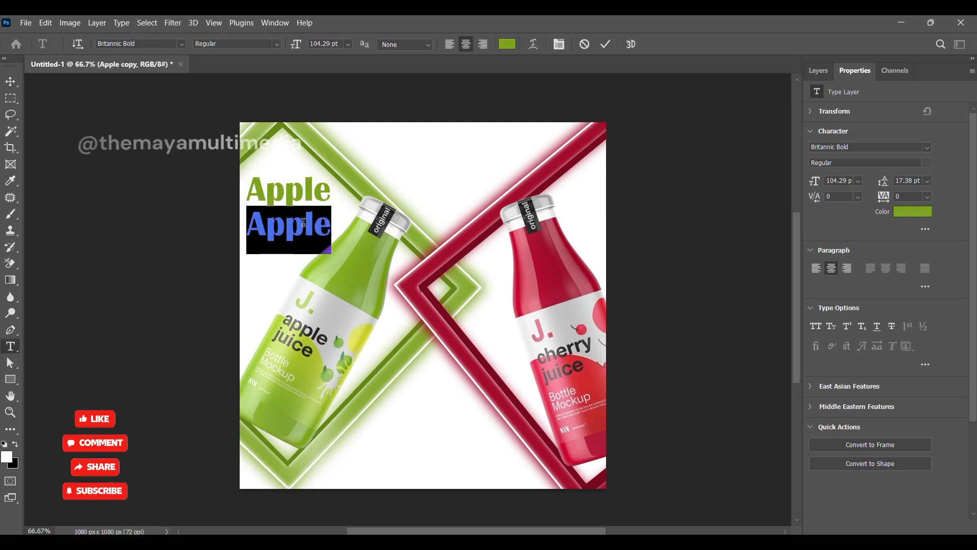
text(juice)
click(606, 44)
key(v)
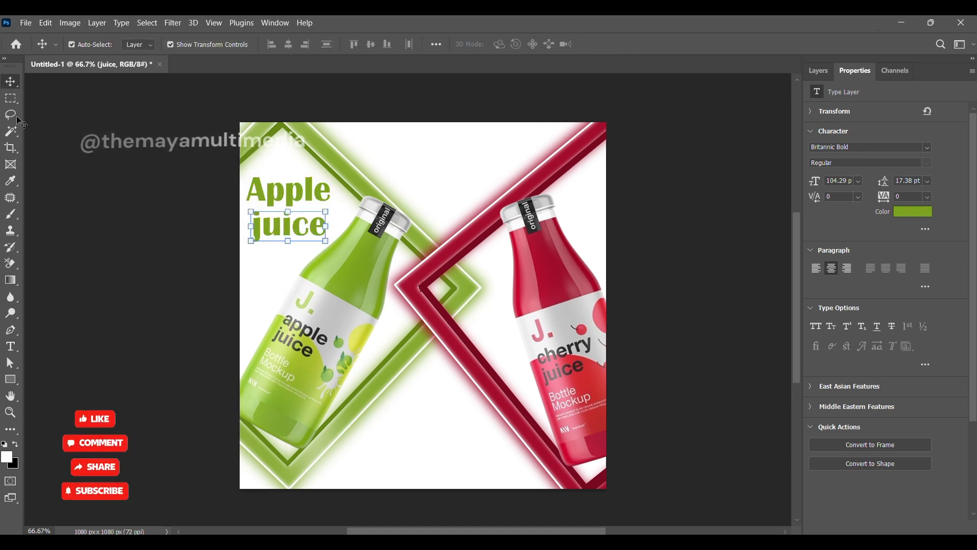
click(118, 214)
drag(288, 227, 285, 226)
click(663, 244)
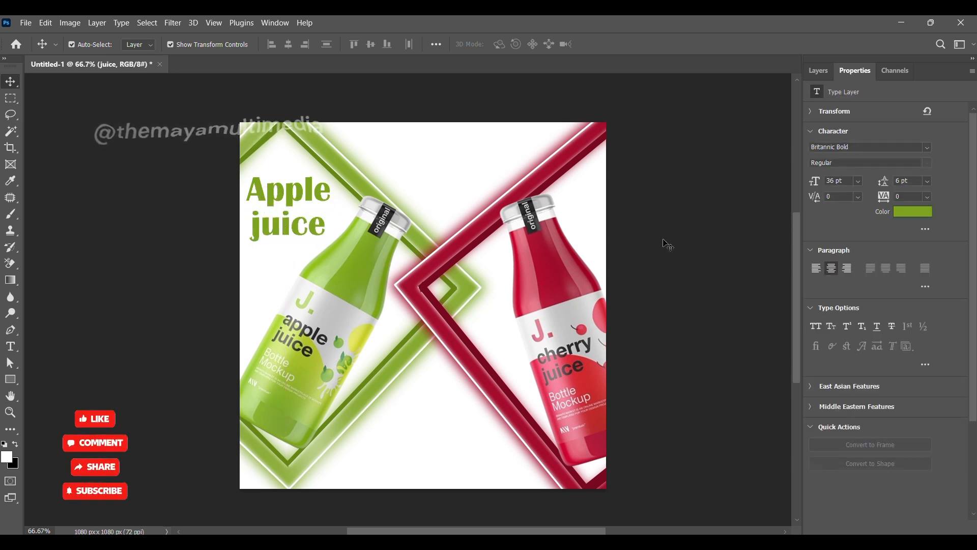
Duplicate the "Apple" text and place the copy inside the red frame over the cherry bottle.
click(292, 199)
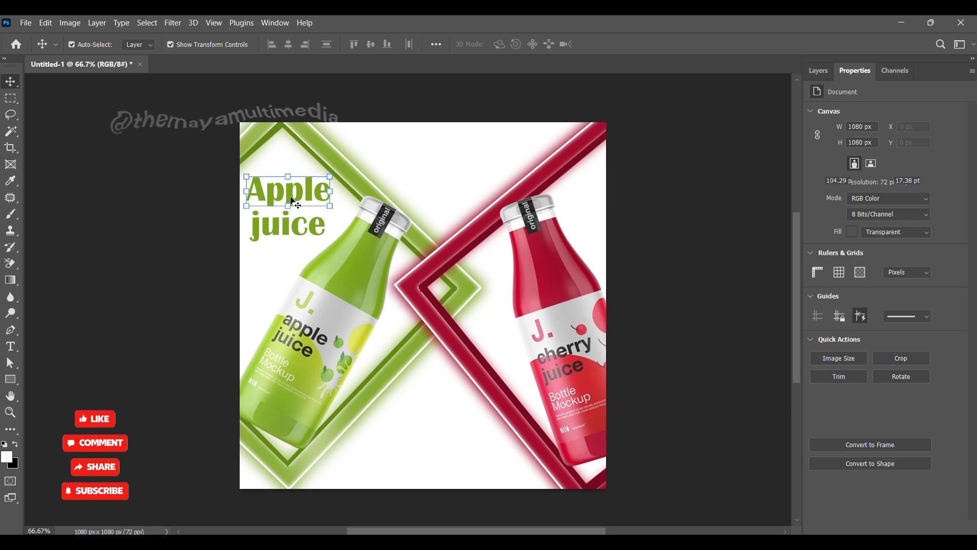
drag(292, 198, 513, 272)
click(700, 192)
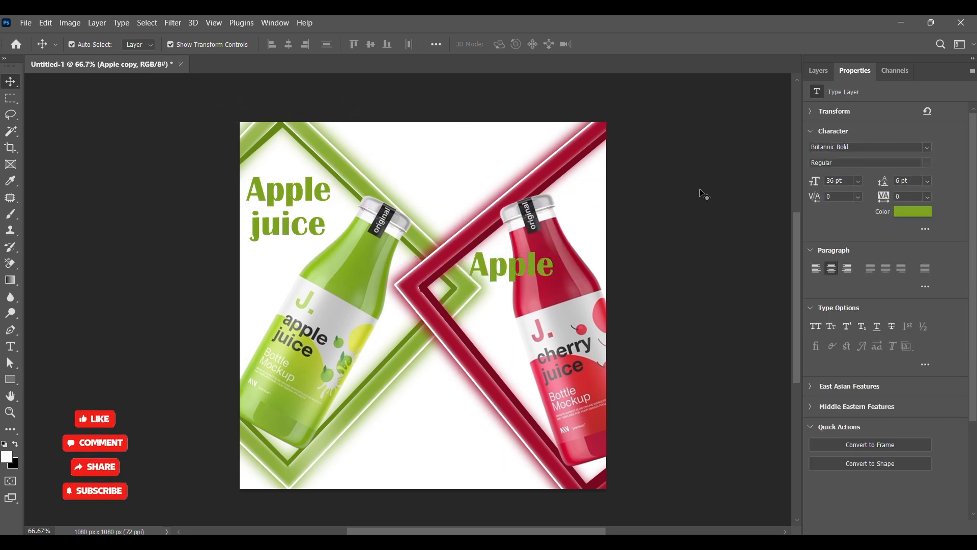
Rotate the cherry bottle to about -7.4°, enlarge it to about 182%, and shift it farther off the canvas's right edge.
click(575, 327)
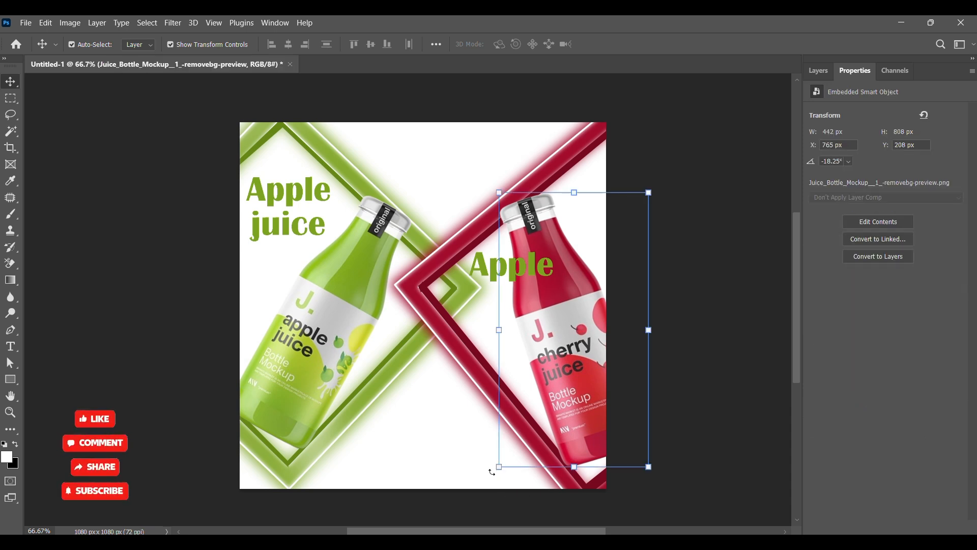
key(ctrl+t)
drag(397, 196, 421, 161)
drag(577, 395, 600, 398)
drag(570, 162, 563, 124)
key(Return)
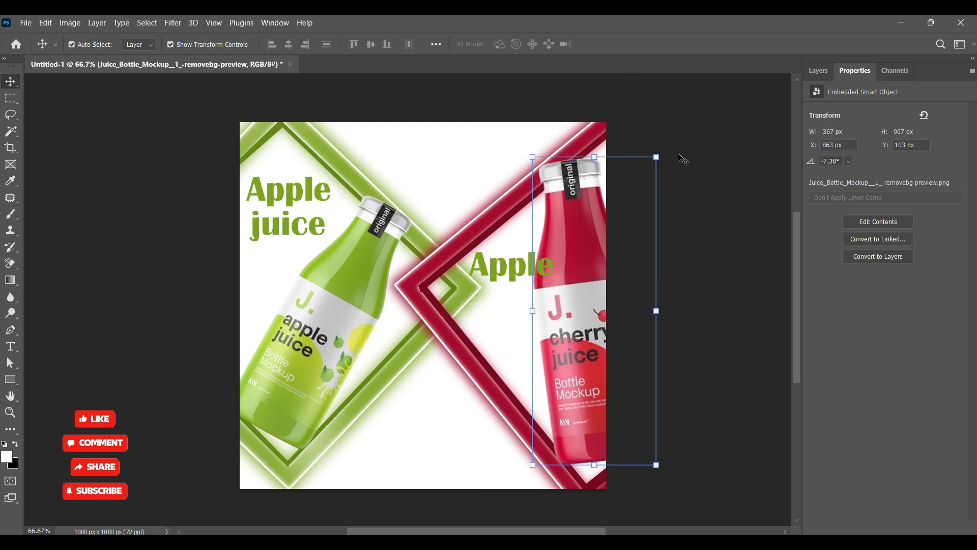
Move the cherry bottle back into the red frame, tilt it to about -28°, and scale it to about 172%.
click(582, 343)
key(ctrl+t)
drag(670, 479, 588, 481)
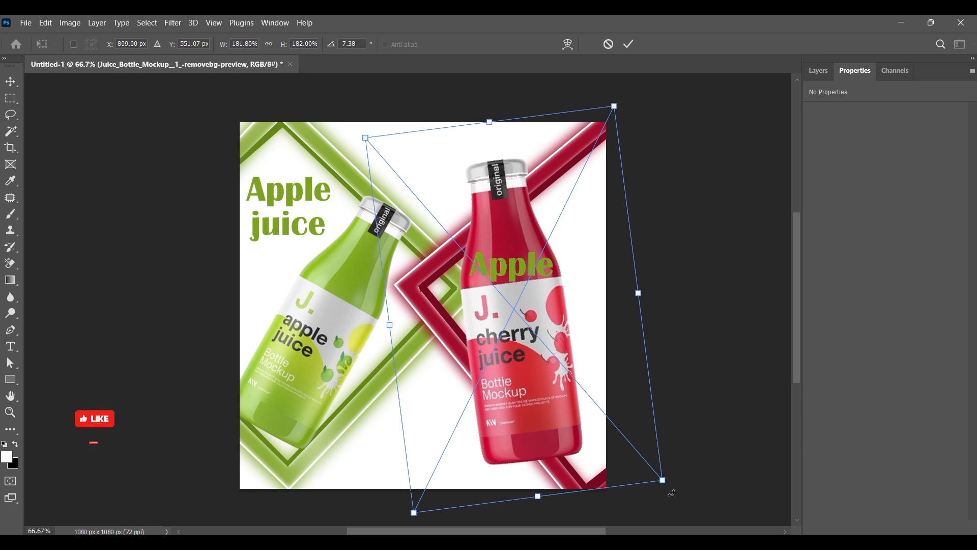
drag(670, 492, 706, 400)
drag(521, 388, 561, 404)
drag(465, 160, 476, 191)
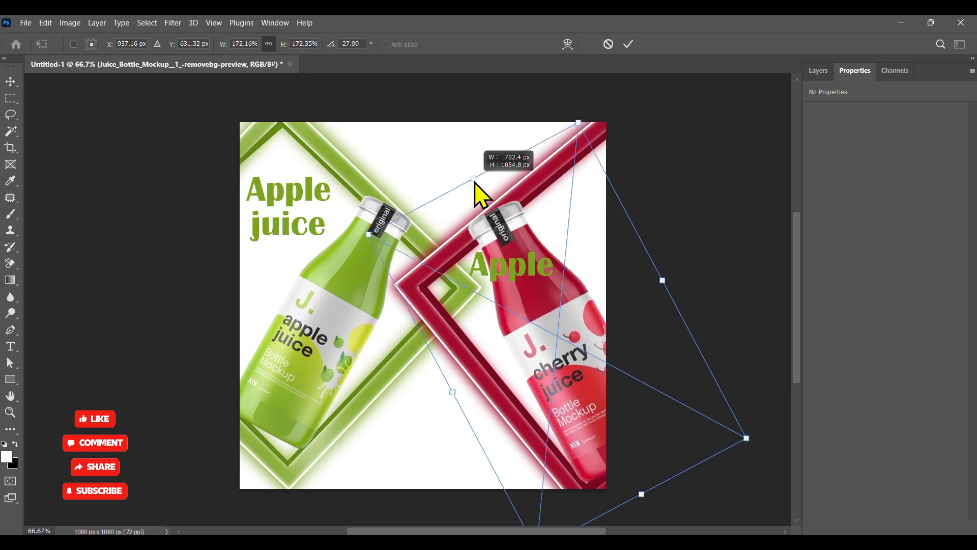
click(629, 44)
Adjust the cherry bottle's tilt to about -24.4° and nudge it so it leans across the red frame.
key(ctrl+t)
drag(662, 493, 690, 489)
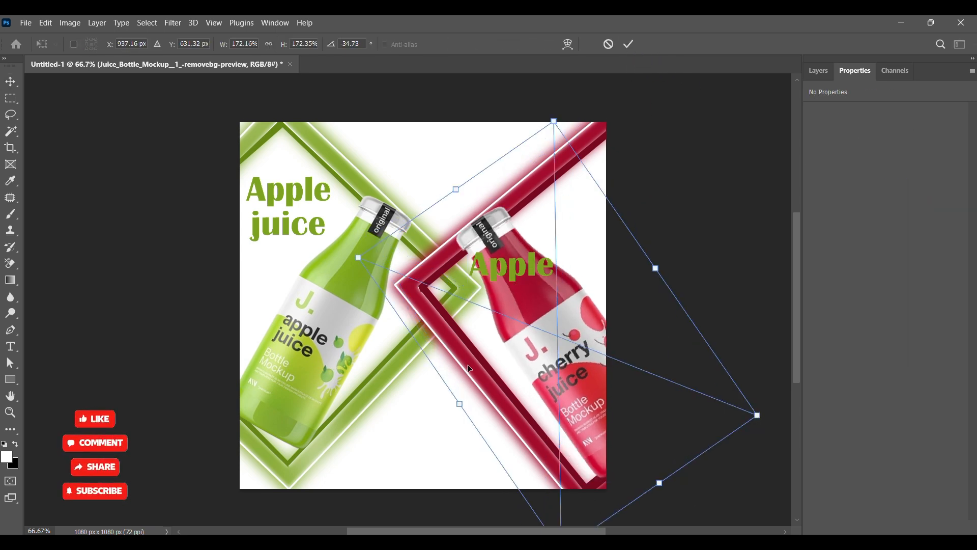
drag(351, 256, 376, 234)
click(629, 45)
drag(557, 337, 548, 331)
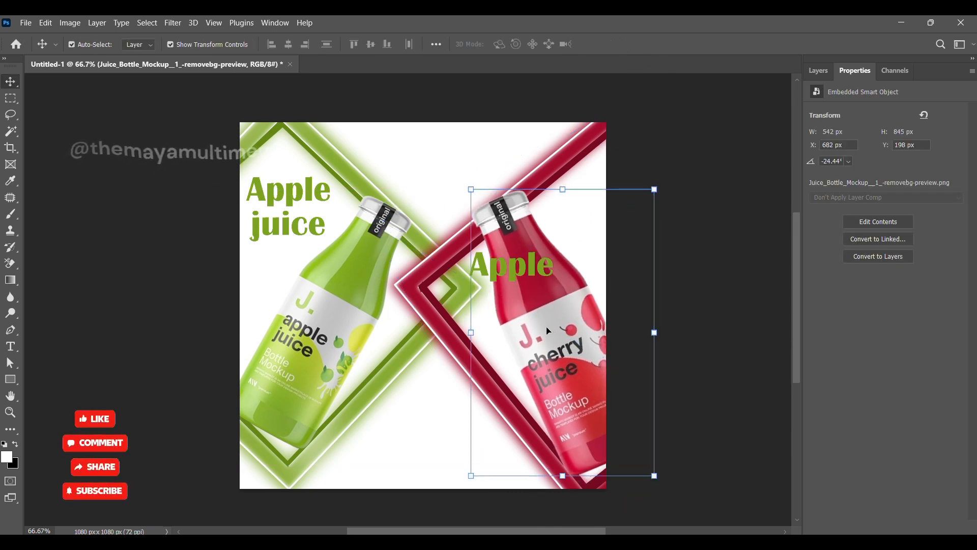
Move the duplicated "Apple" text beside the cherry bottle's neck at the canvas's right edge and show the layer list.
click(702, 196)
drag(514, 272, 571, 211)
click(818, 72)
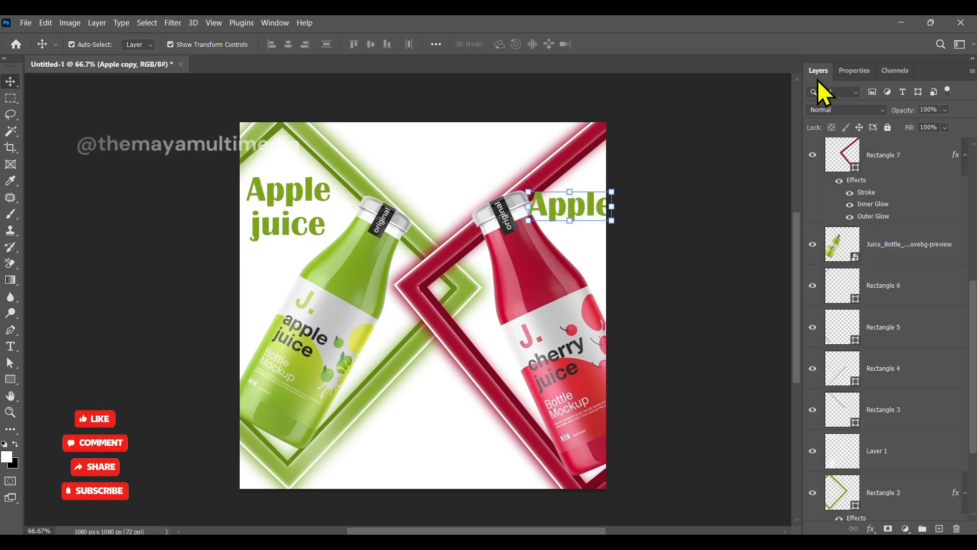
Shift the cherry bottle together with all its red frame rectangles about 40 px left.
click(889, 163)
scroll(894, 293, up, 5)
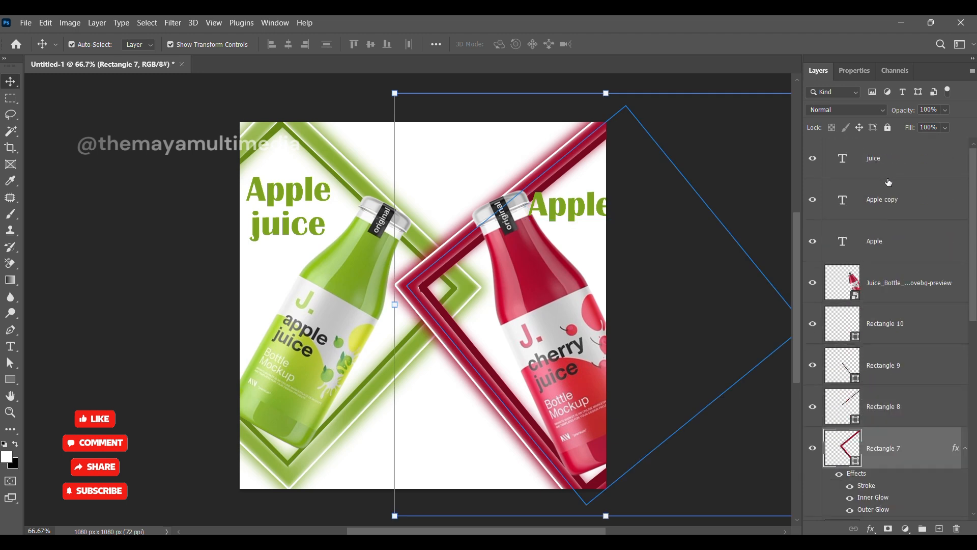
shift+click(893, 290)
key(Left)
key(Left)
key(Left)
key(Left)
key(Left)
key(Left)
key(Left)
key(Left)
key(Left)
key(Left)
key(Left)
key(Left)
key(Left)
key(Left)
key(Left)
key(Left)
key(Left)
key(Left)
key(Left)
key(Left)
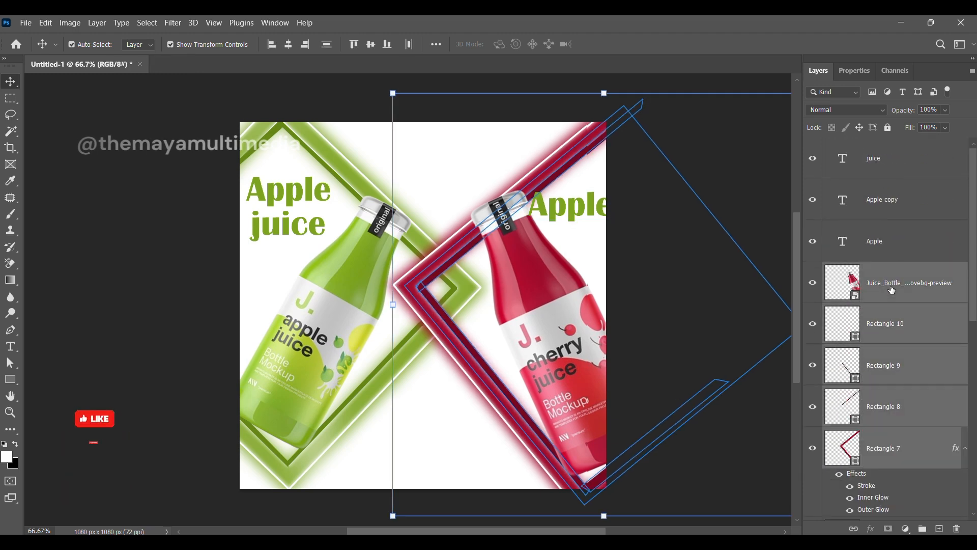
key(Left)
key(Left)
key(Left)
key(Left)
key(Left)
key(Left)
key(Left)
key(Left)
key(Left)
key(Left)
key(Left)
key(Left)
key(Left)
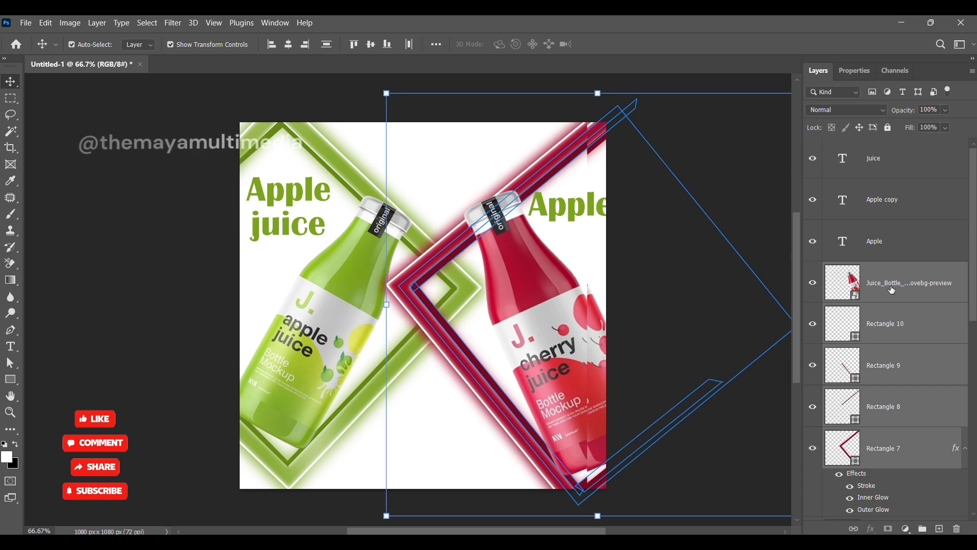
key(Left)
key(Left)
key(Left)
key(Left)
key(Left)
key(Left)
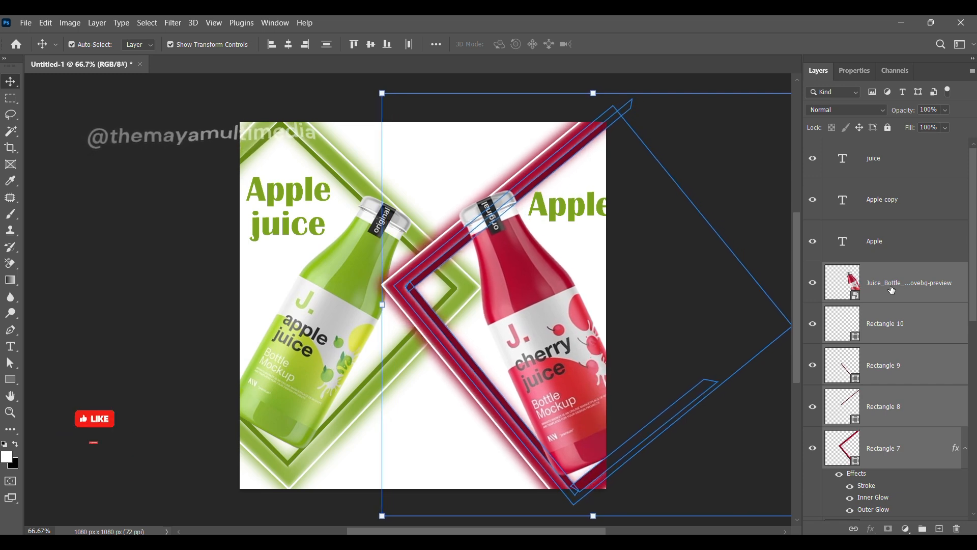
key(Left)
key(Left)
key(Left)
key(Left)
click(202, 212)
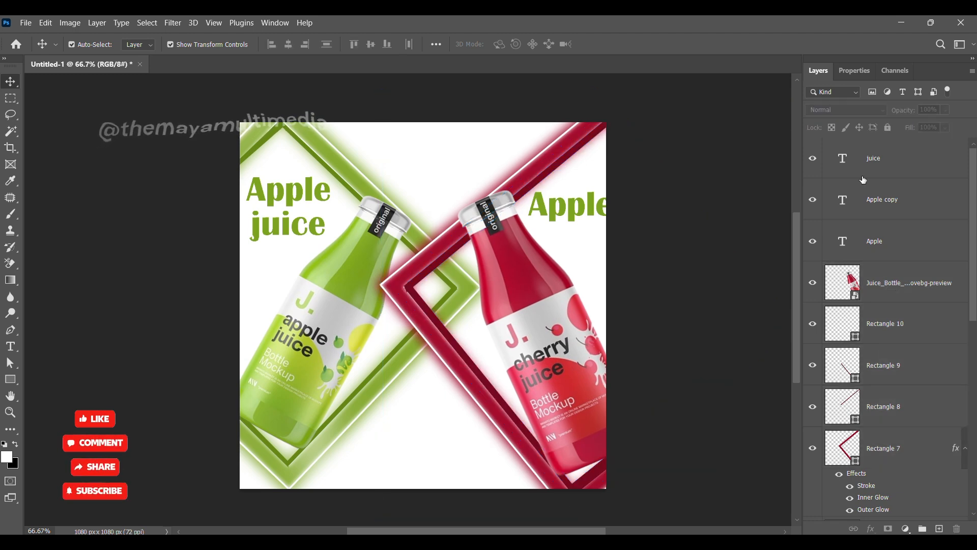
Recolor the duplicated "Apple" text beside the cherry bottle with dark red sampled from that bottle.
scroll(900, 353, down, 2)
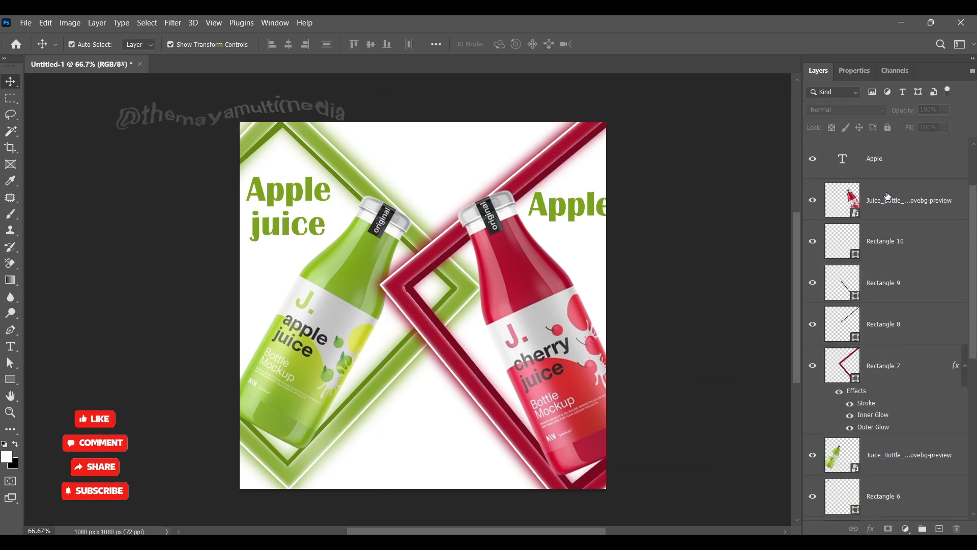
click(573, 215)
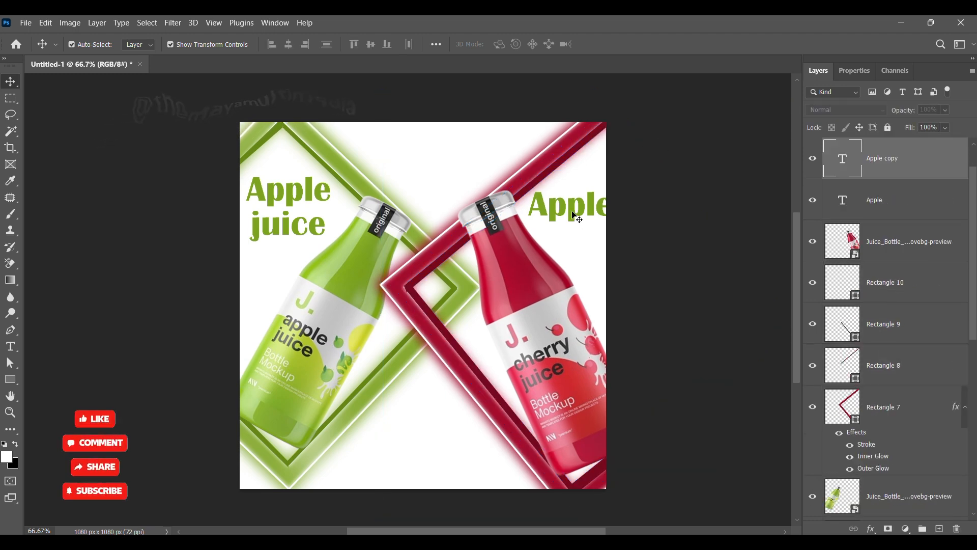
click(859, 74)
click(916, 212)
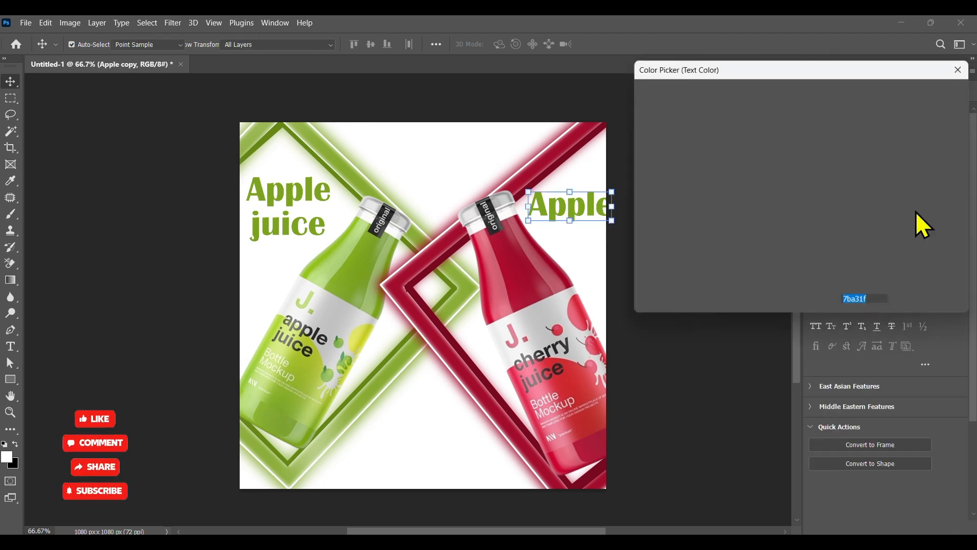
click(525, 270)
click(941, 96)
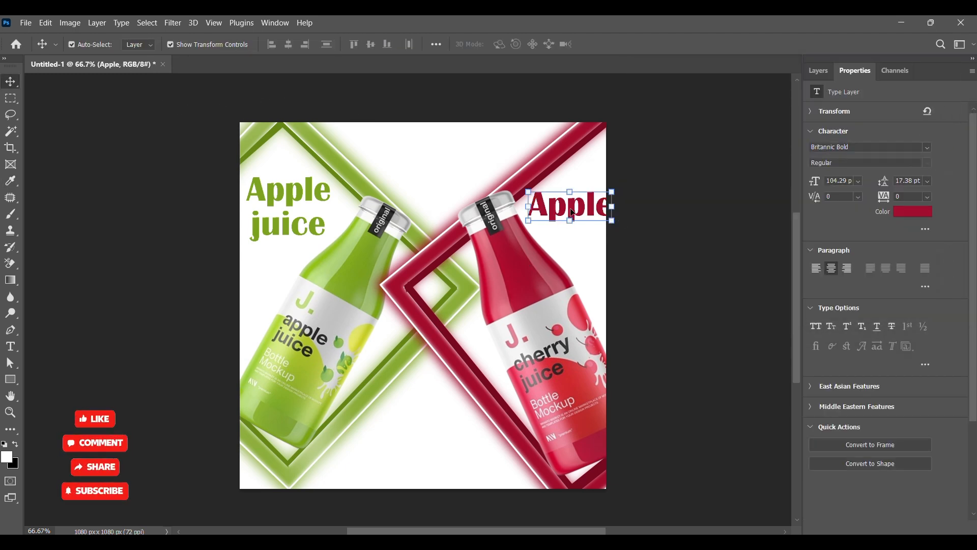
Nudge the red "Apple" text left and slightly up so it fits inside the canvas's right edge.
key(shift+Left)
key(Up)
key(Up)
key(Up)
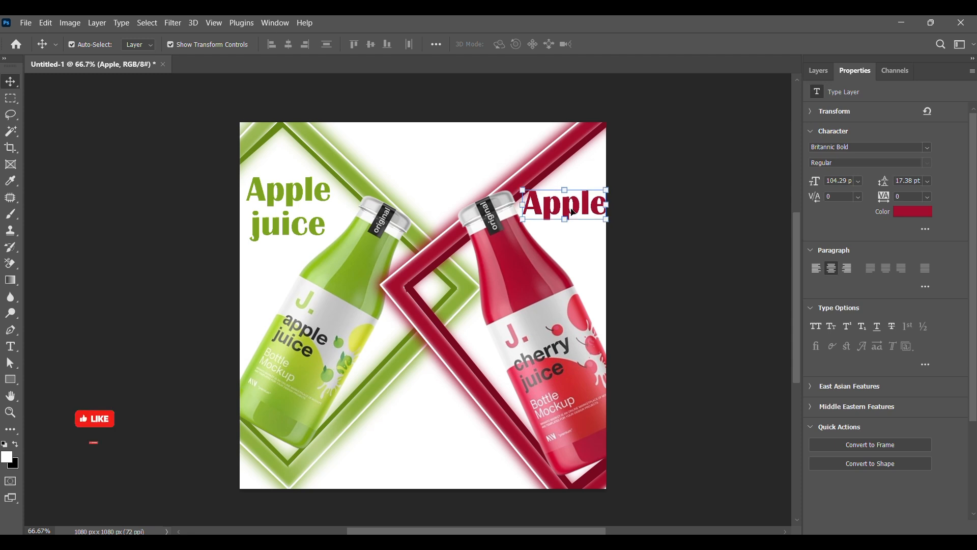
key(Left)
key(Left)
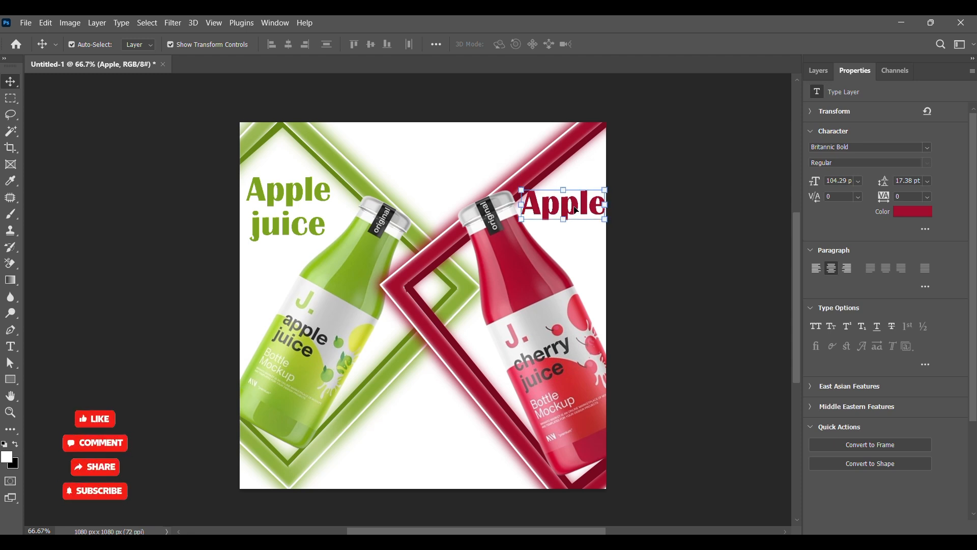
Replace the red "Apple" text with "Cherry" and set its size to 100 pt.
double_click(577, 210)
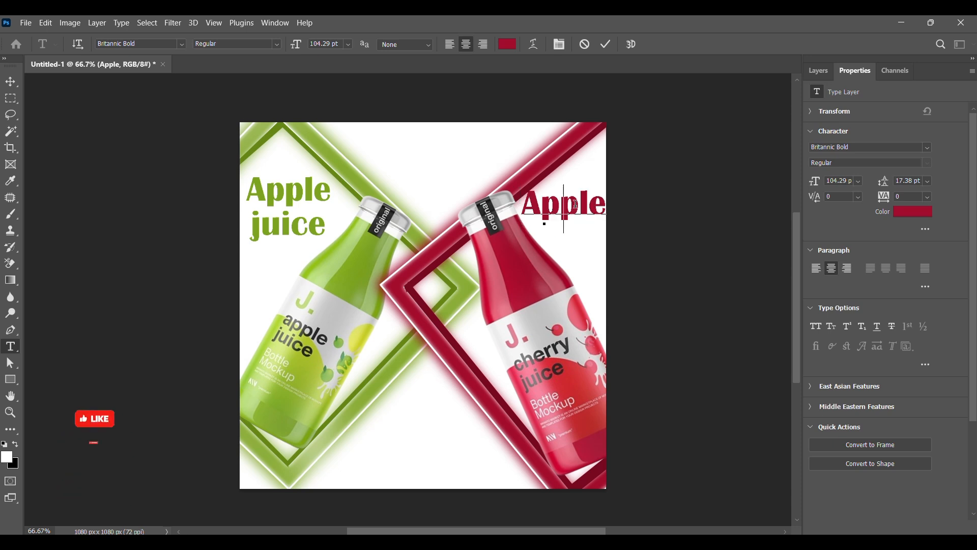
key(BackSpace)
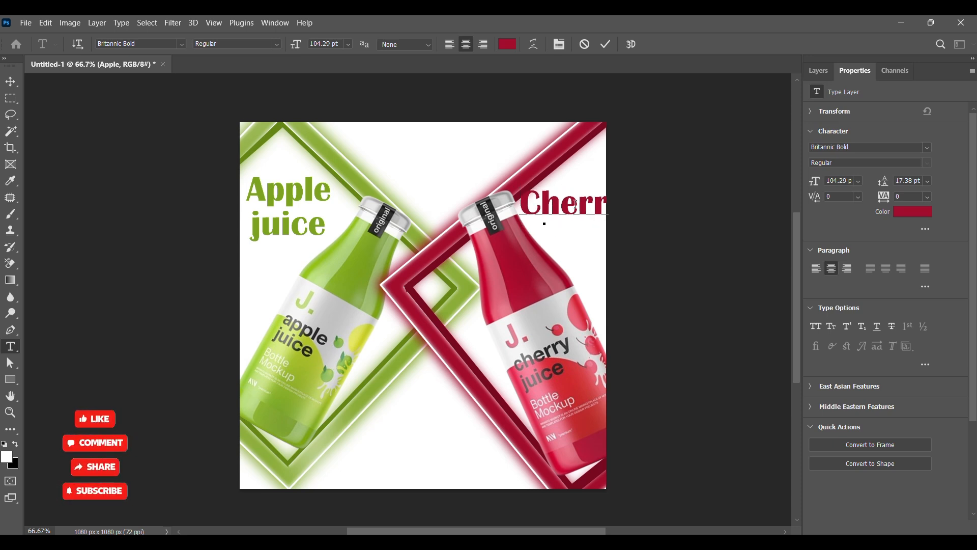
click(605, 45)
key(v)
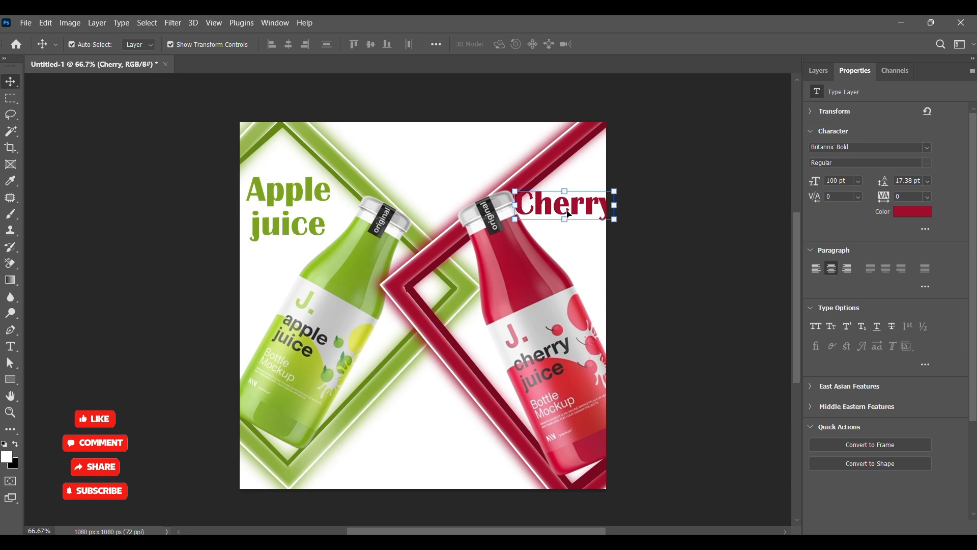
Reduce the "Cherry" text to 90 pt and place it between the bottle's neck and the canvas's right edge.
drag(568, 213, 549, 220)
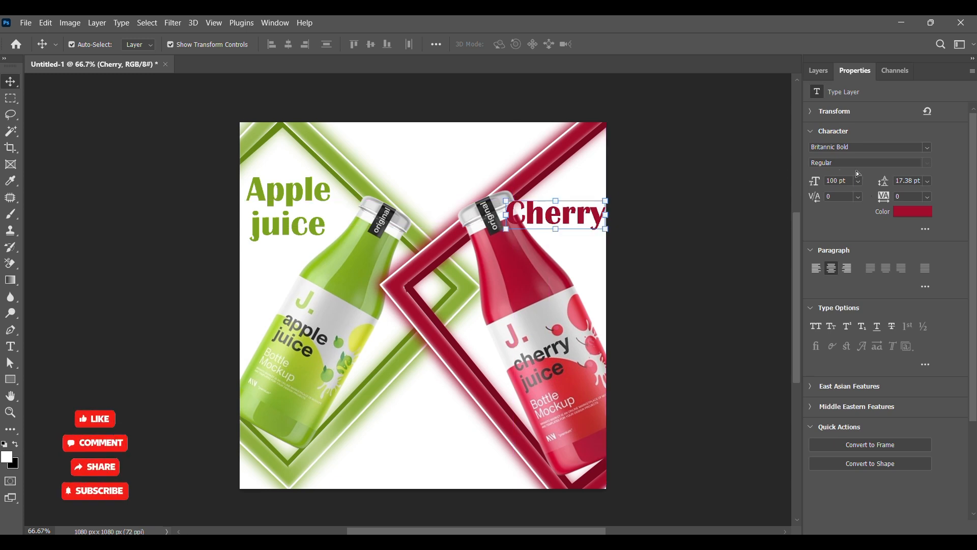
key(Return)
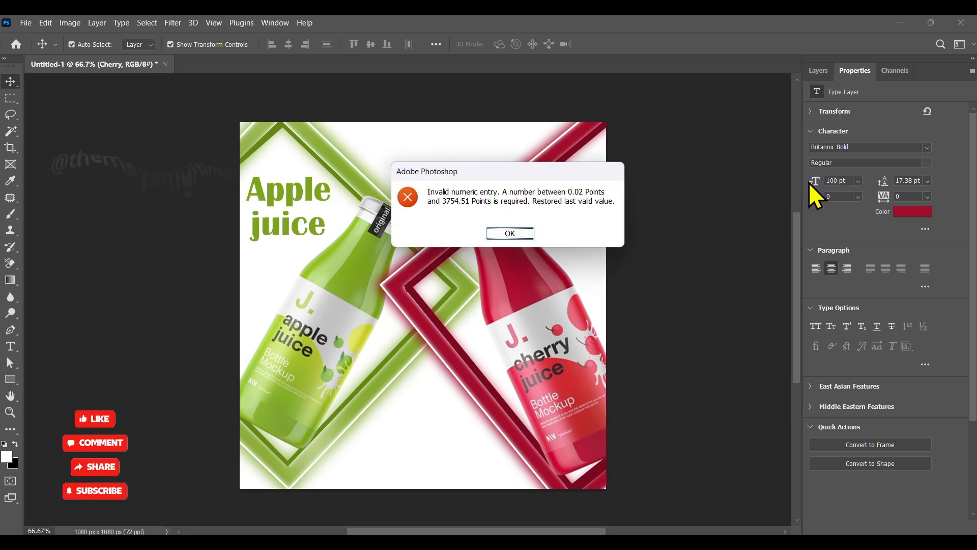
click(506, 233)
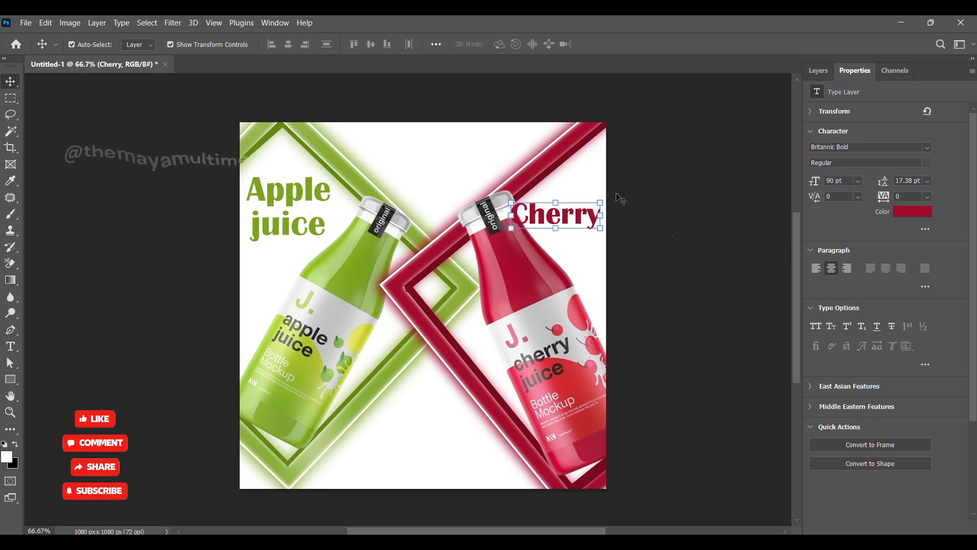
drag(541, 215, 550, 211)
click(659, 207)
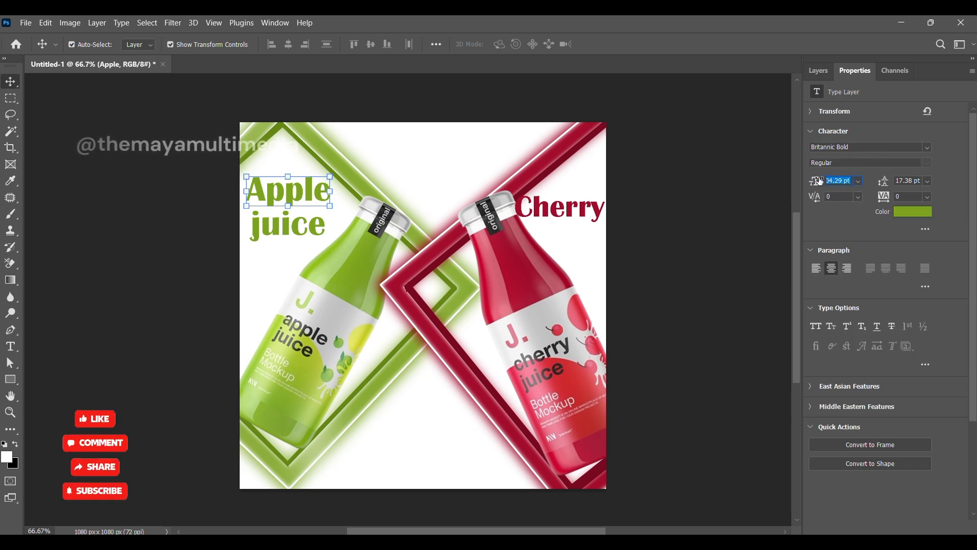
click(818, 181)
key(Return)
click(851, 181)
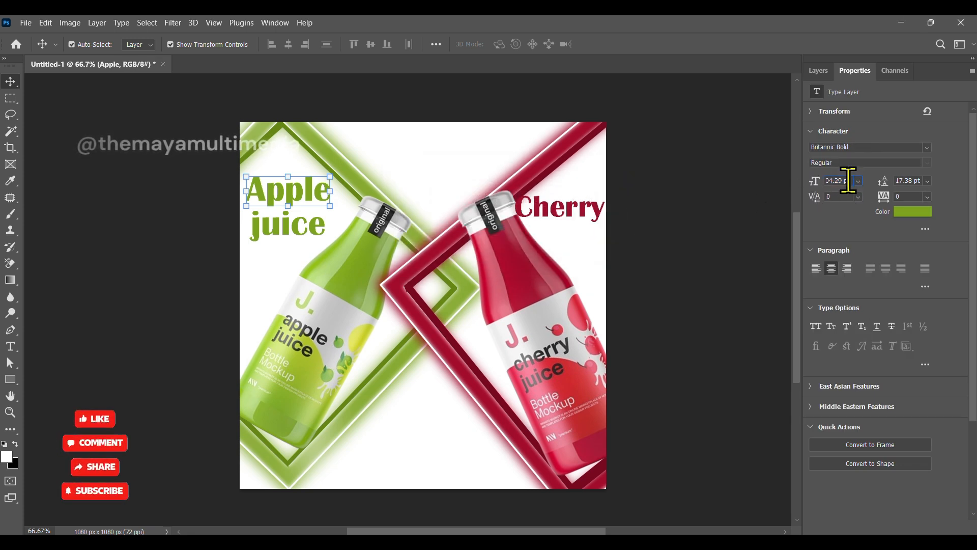
key(BackSpace)
key(Return)
key(Return)
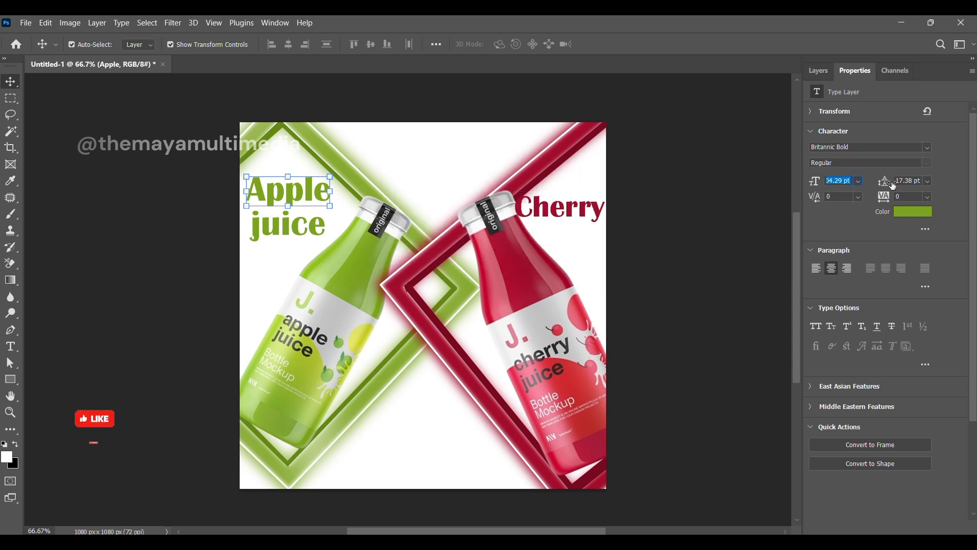
click(864, 192)
key(Delete)
click(705, 219)
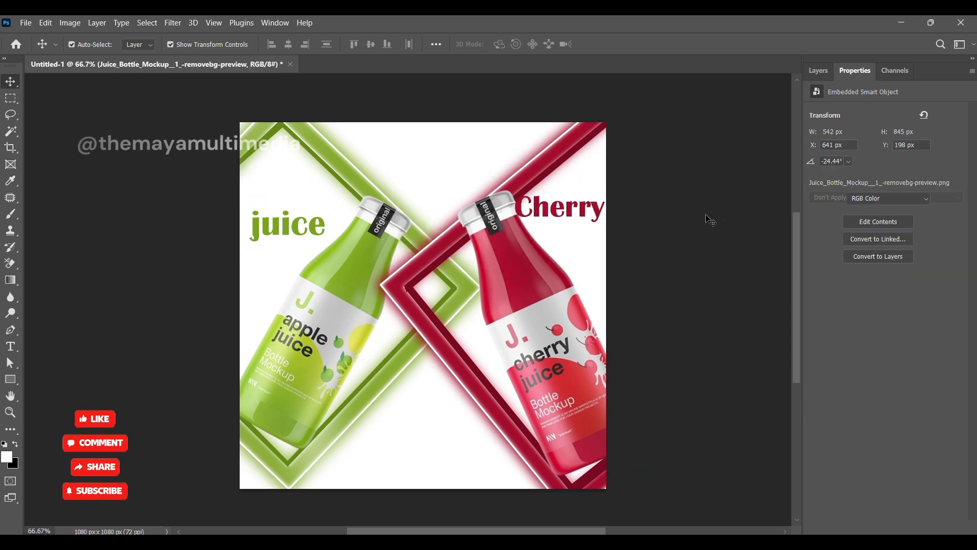
key(ctrl+z)
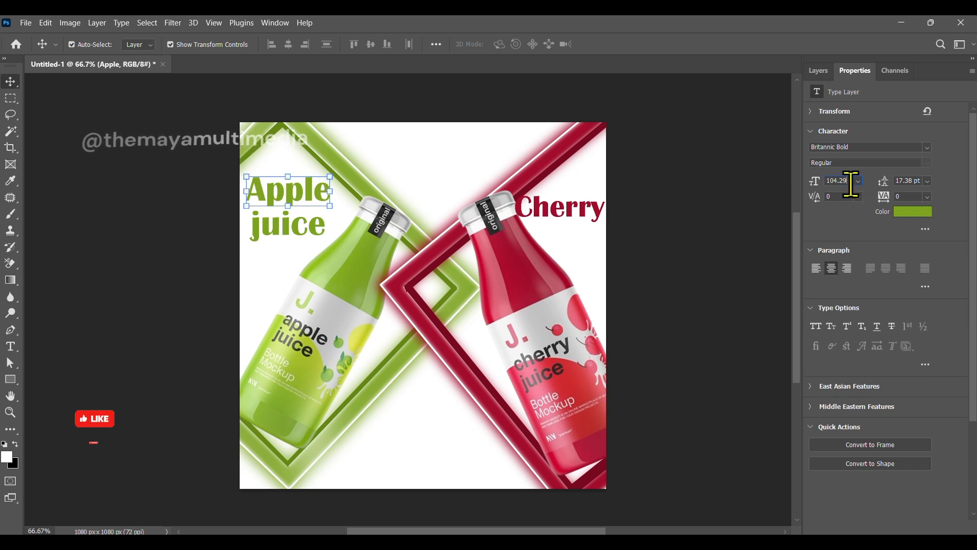
Set the green "Apple" text's size to 90 pt.
key(BackSpace)
key(BackSpace)
key(BackSpace)
key(BackSpace)
key(BackSpace)
key(BackSpace)
text(90)
key(Return)
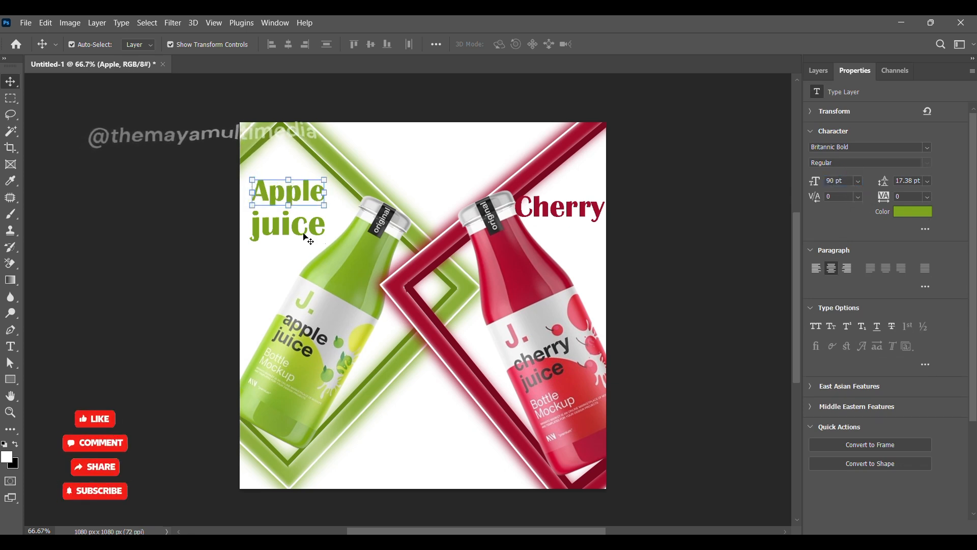
Set the green "juice" text's size to 90 pt to match the line above it.
click(287, 224)
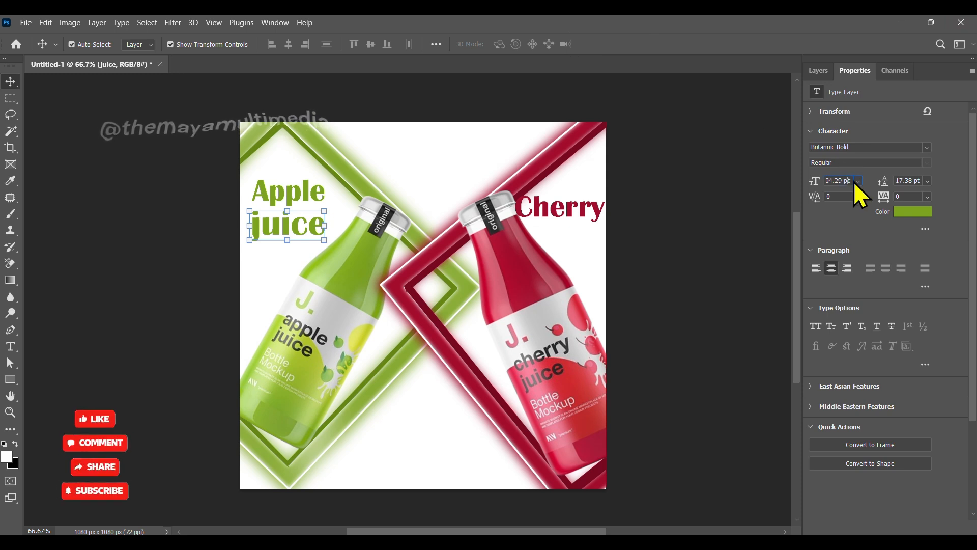
key(BackSpace)
key(BackSpace)
key(BackSpace)
key(BackSpace)
key(BackSpace)
key(BackSpace)
key(BackSpace)
key(BackSpace)
text(9)
key(Return)
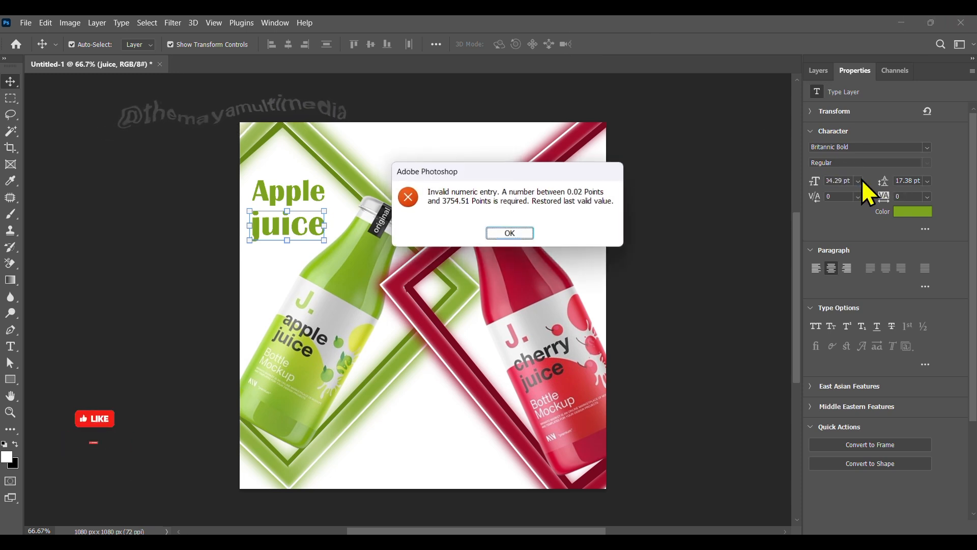
click(504, 234)
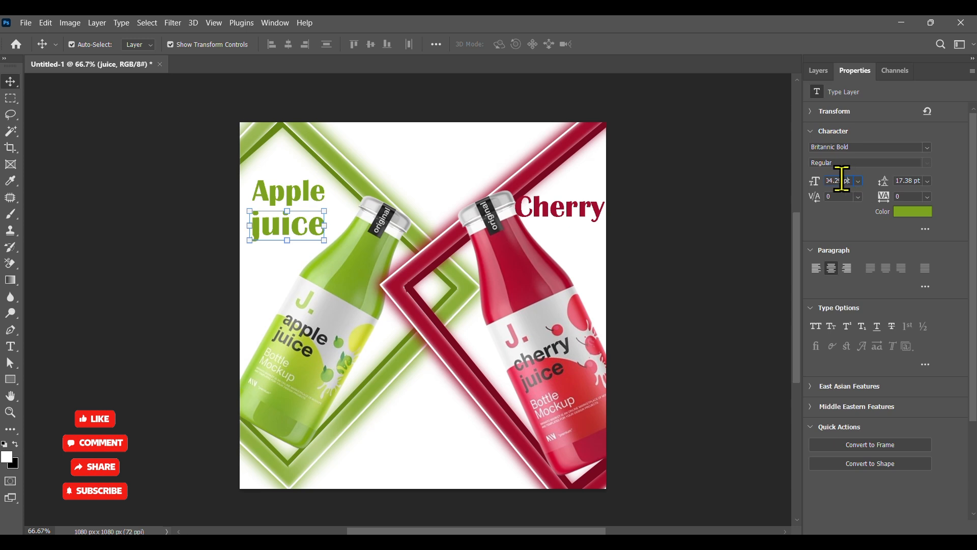
text(10)
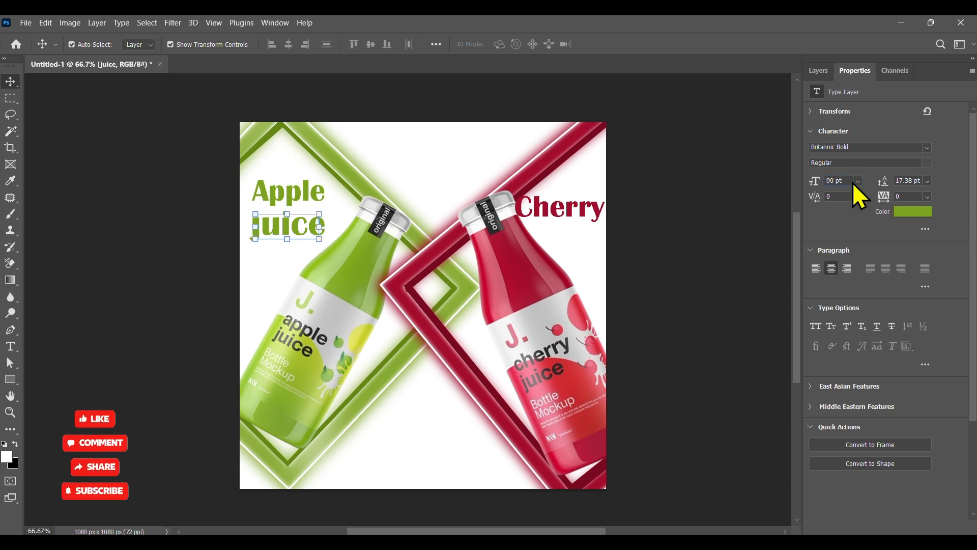
Move the green "juice" text up so it sits closer beneath "Apple".
click(270, 187)
drag(285, 231, 284, 222)
click(656, 223)
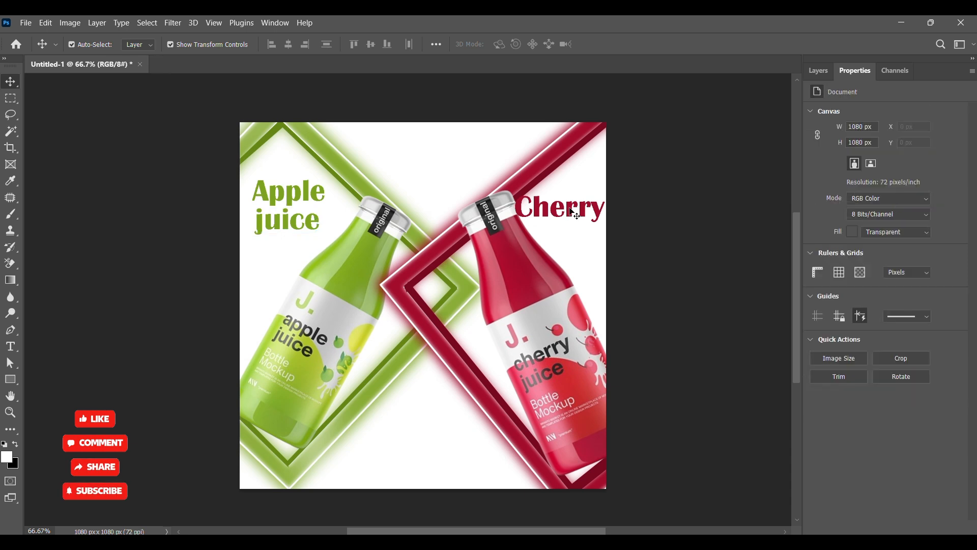
Duplicate the "Cherry" text directly below itself and change the copy's wording to "juice".
click(572, 210)
drag(572, 210, 571, 232)
double_click(570, 228)
text(j)
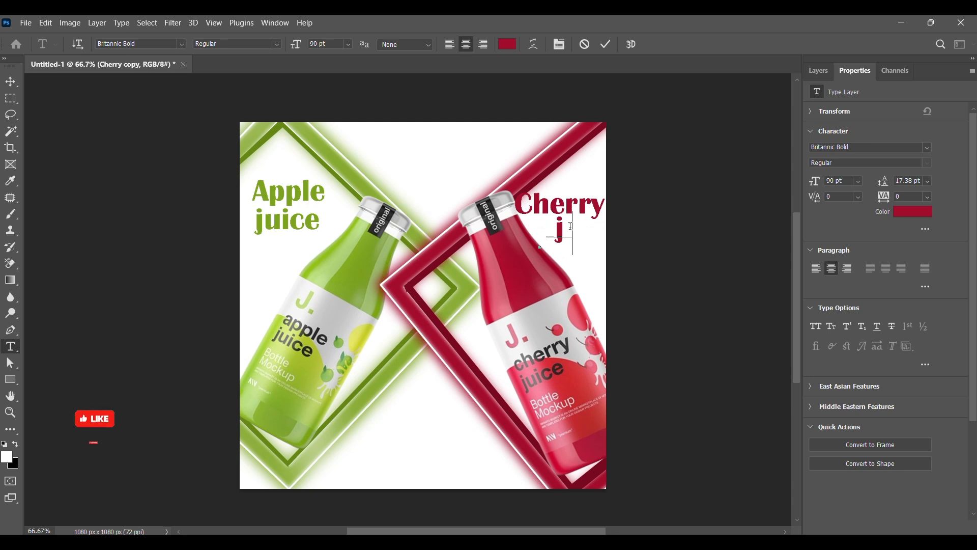
text(uice)
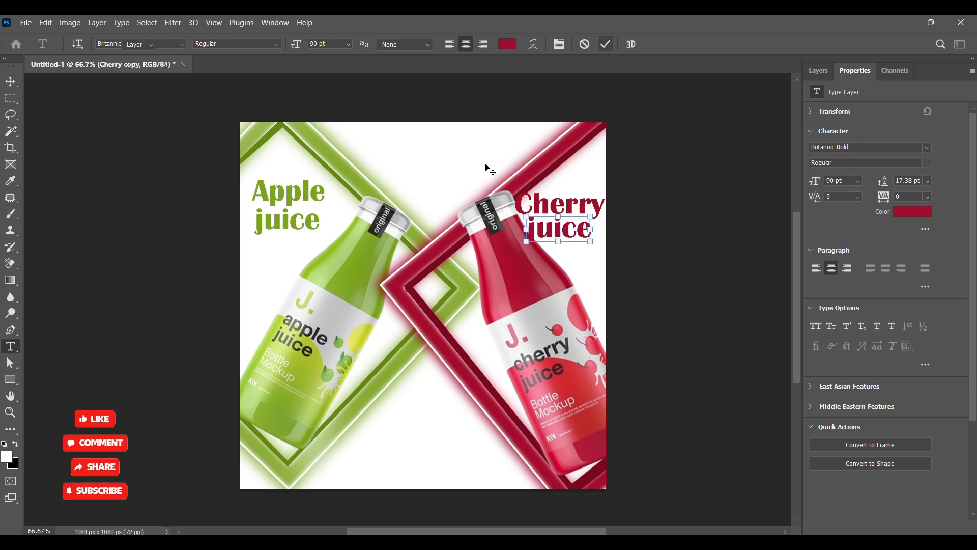
Move the red "juice" text about 31 px right beneath "Cherry", clear of the bottle.
click(10, 83)
drag(561, 234, 565, 235)
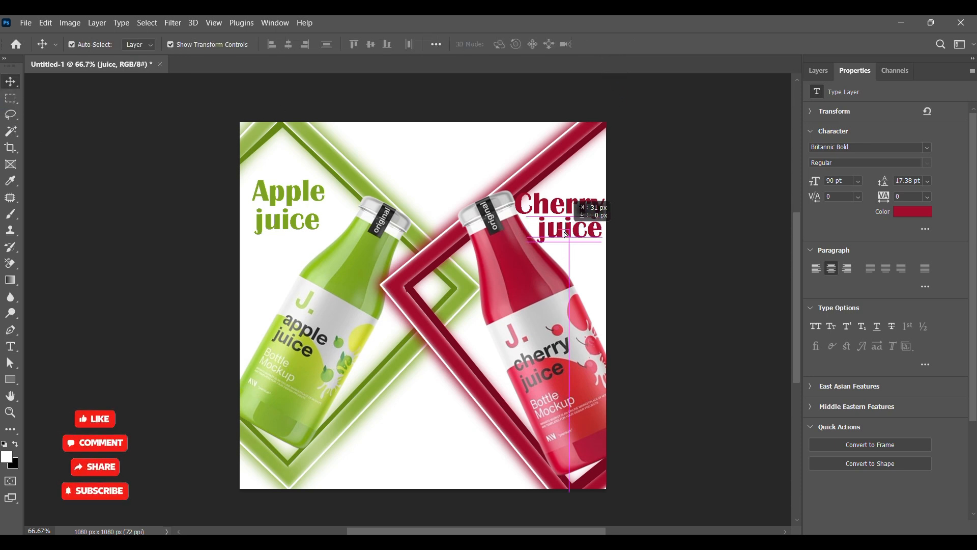
click(655, 216)
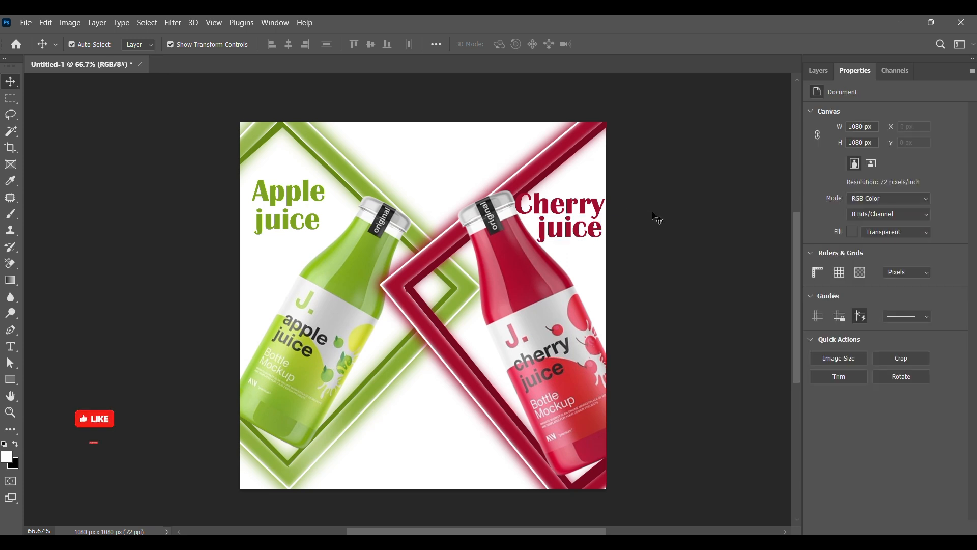
Shift both lines of the red "Cherry juice" title and of the green "Apple juice" title slightly down.
click(573, 232)
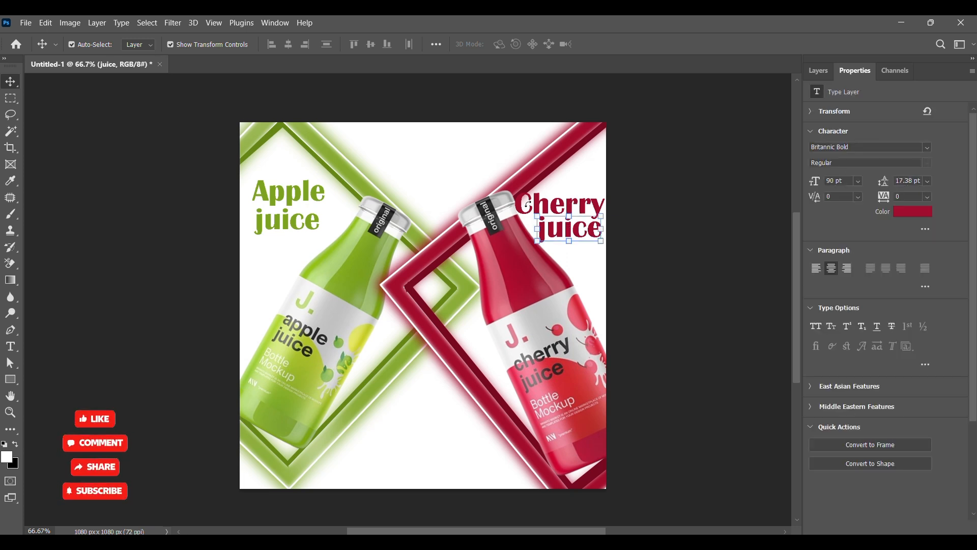
drag(523, 208, 520, 210)
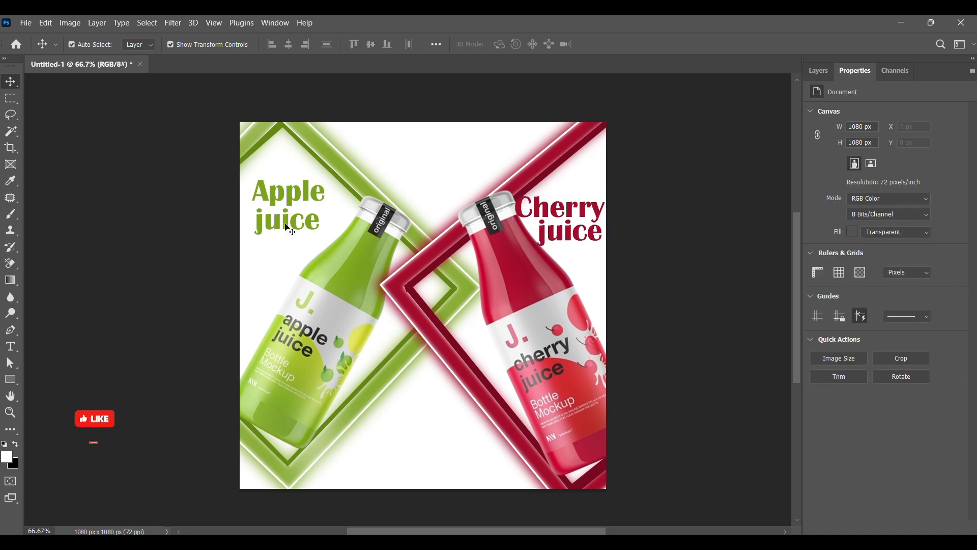
click(275, 197)
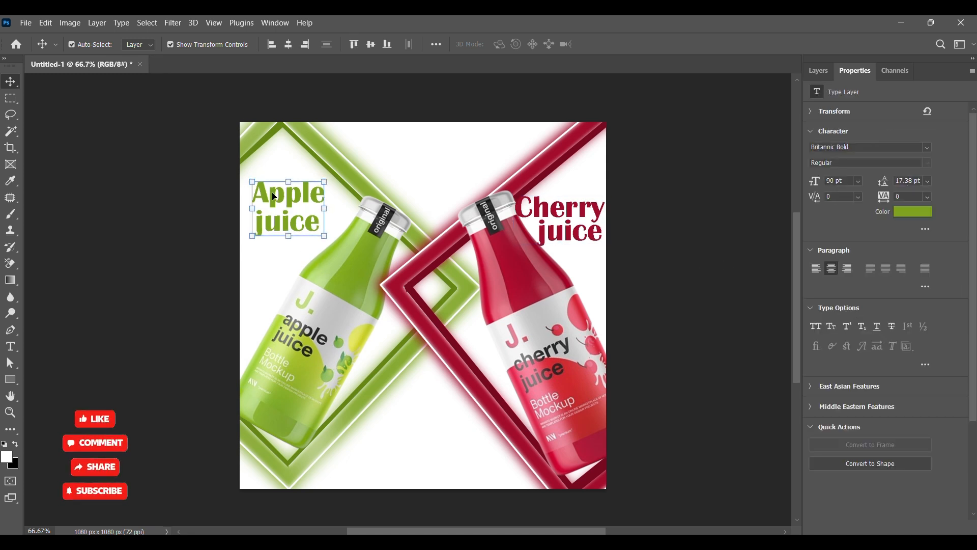
click(702, 261)
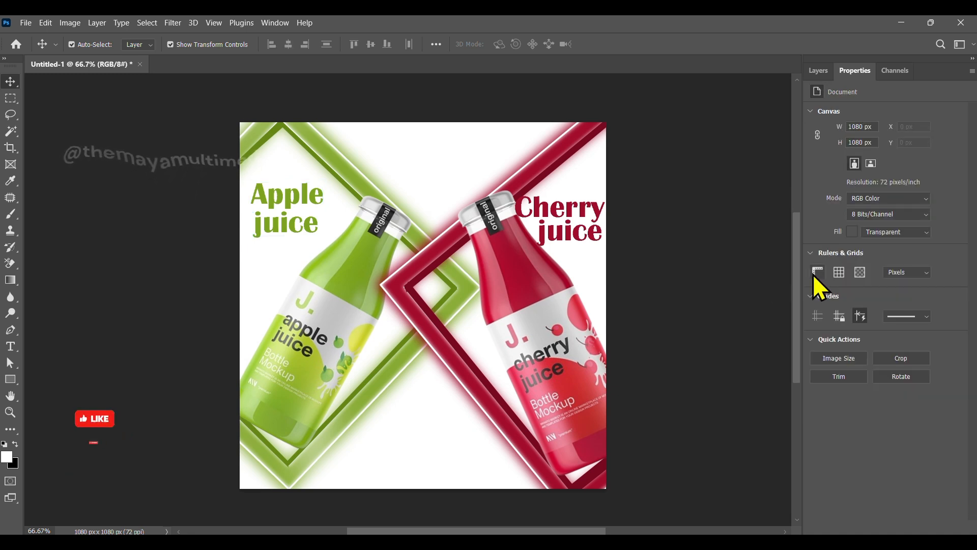
click(818, 71)
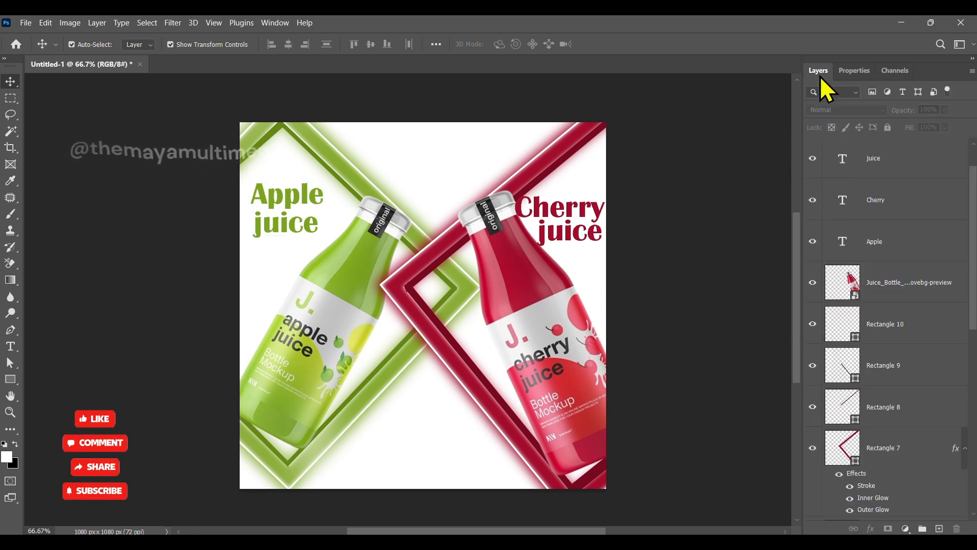
click(901, 291)
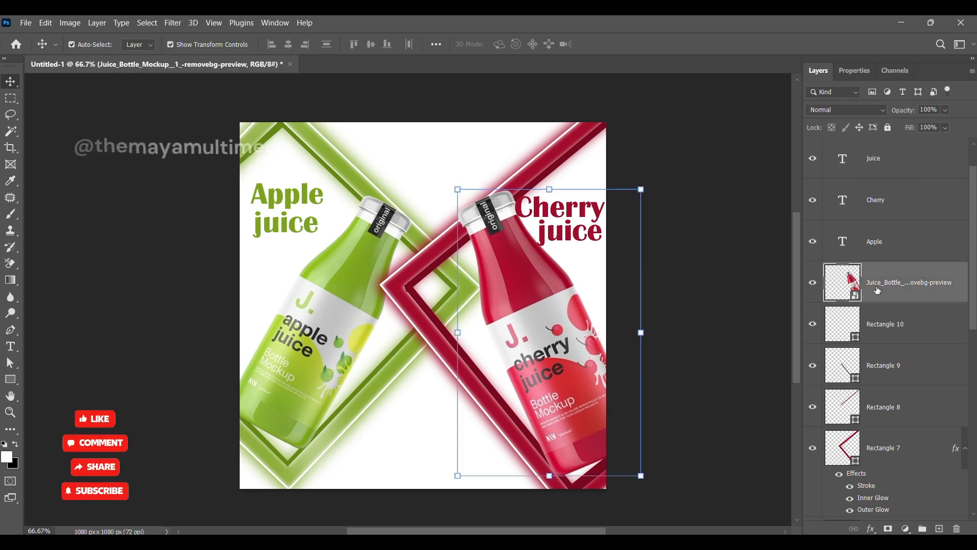
click(714, 277)
Enlarge the green apple bottle slightly, rotate it a little more upright, and shift it up and left along its frame.
click(299, 344)
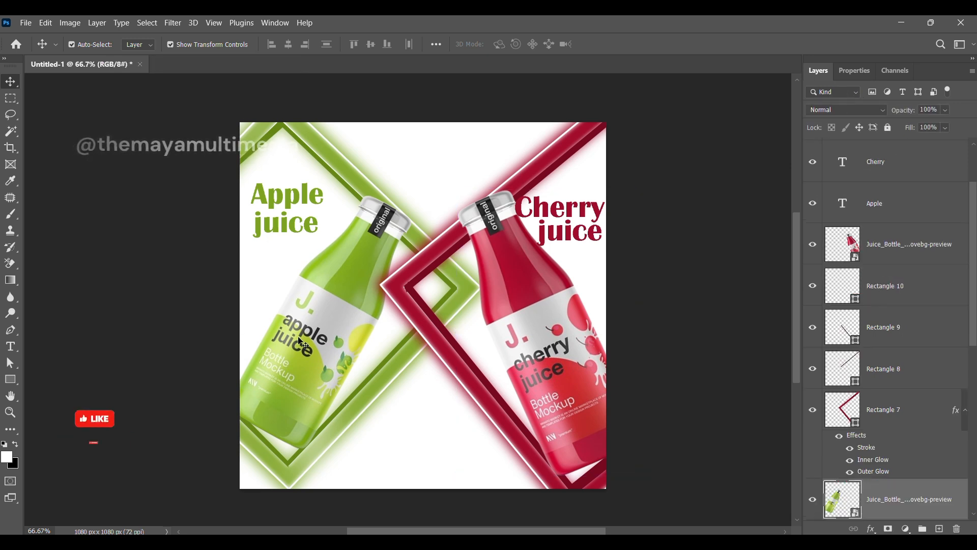
click(413, 323)
mouse_move(416, 325)
mouse_down()
mouse_move(428, 386)
mouse_move(426, 315)
mouse_up()
drag(436, 364, 446, 370)
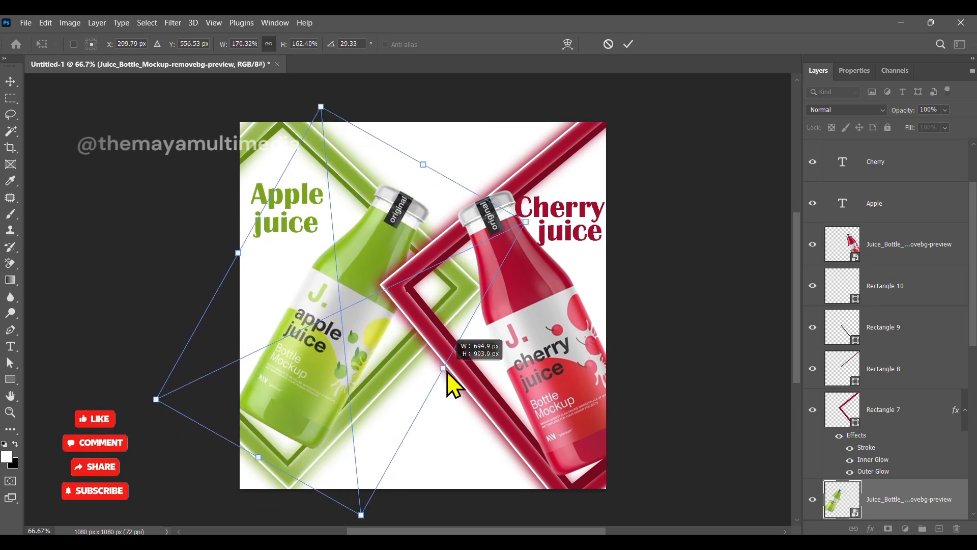
drag(326, 355, 319, 353)
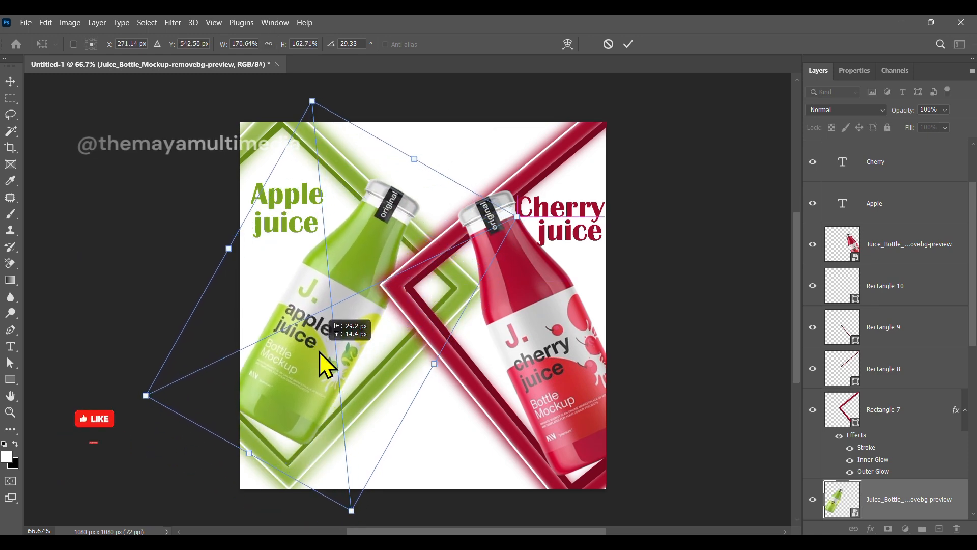
drag(351, 521, 365, 518)
drag(306, 406, 299, 402)
click(628, 43)
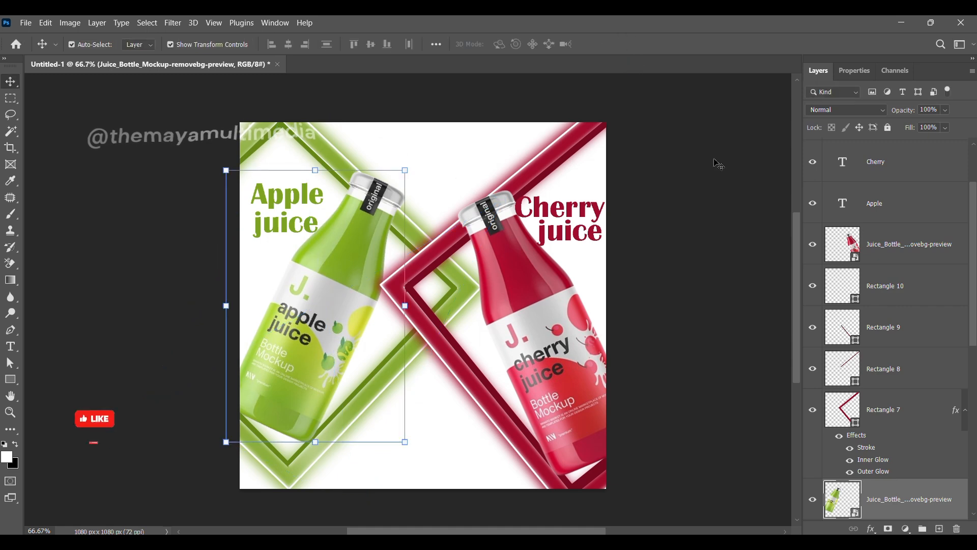
click(718, 164)
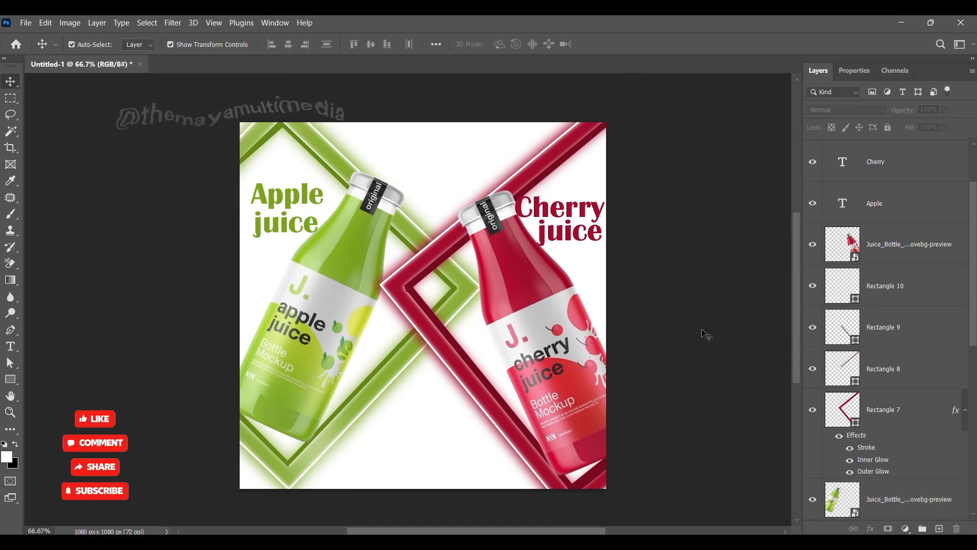
Draw a rectangle about 1096 × 1096 px over the whole canvas with no stroke and a dark red fill.
click(10, 380)
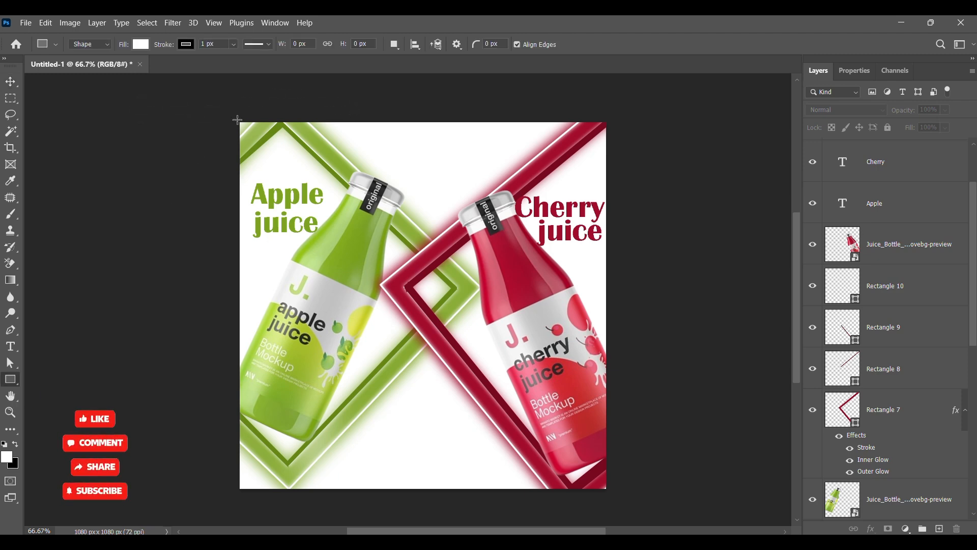
drag(237, 119, 608, 408)
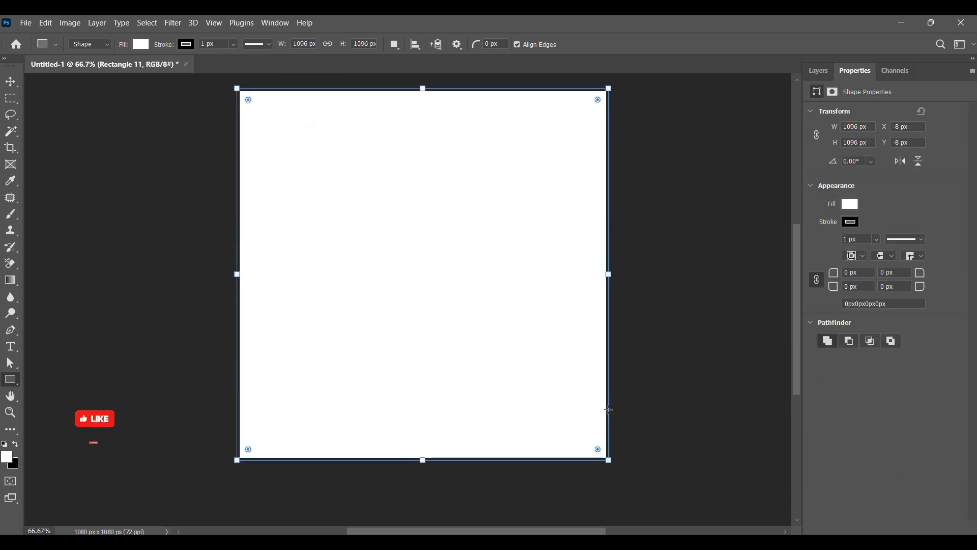
click(850, 222)
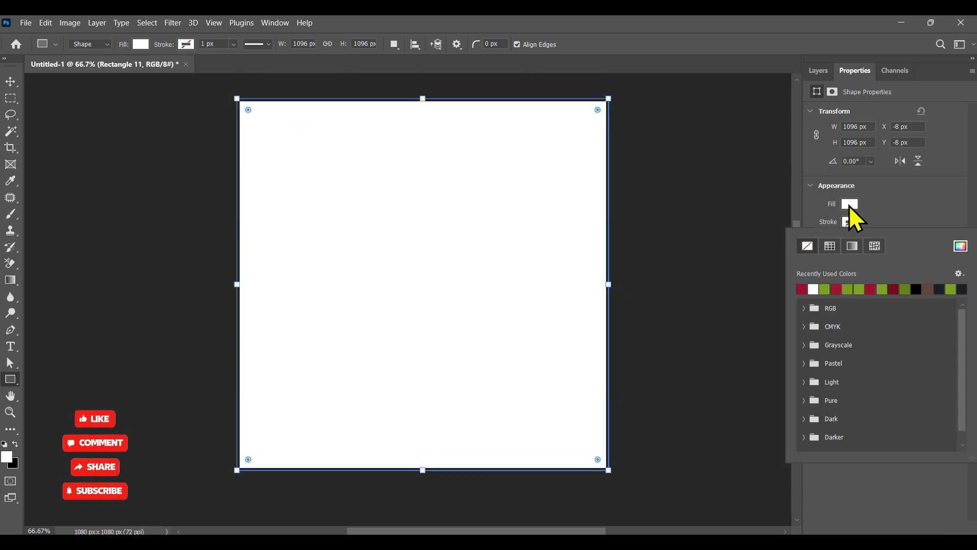
click(836, 289)
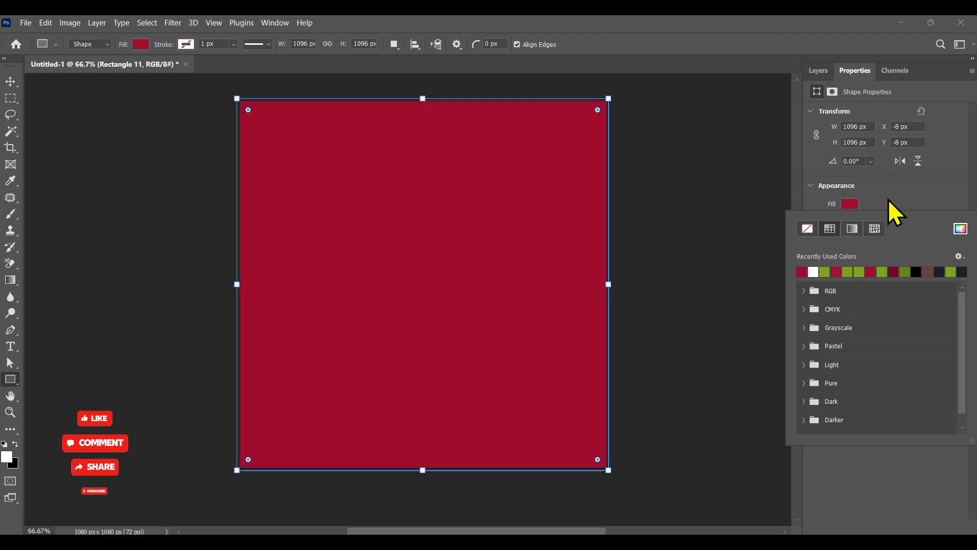
click(9, 83)
Move the dark red rectangle down the layer stack to directly beneath the green frame, Rectangle 2, and above Rectangle 1.
click(818, 70)
scroll(916, 193, up, 1)
drag(896, 163, 878, 484)
scroll(869, 264, down, 8)
drag(891, 156, 894, 471)
scroll(888, 270, down, 3)
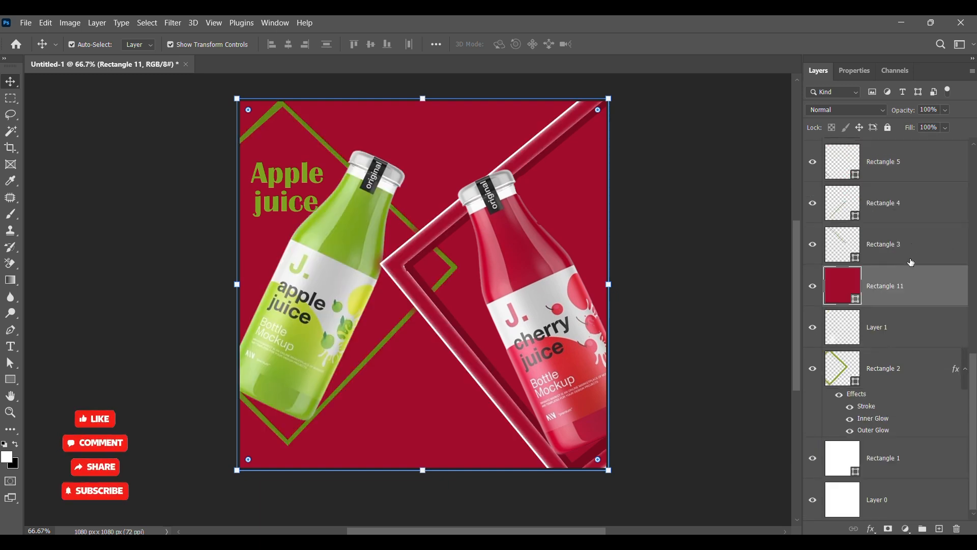
drag(908, 277, 896, 438)
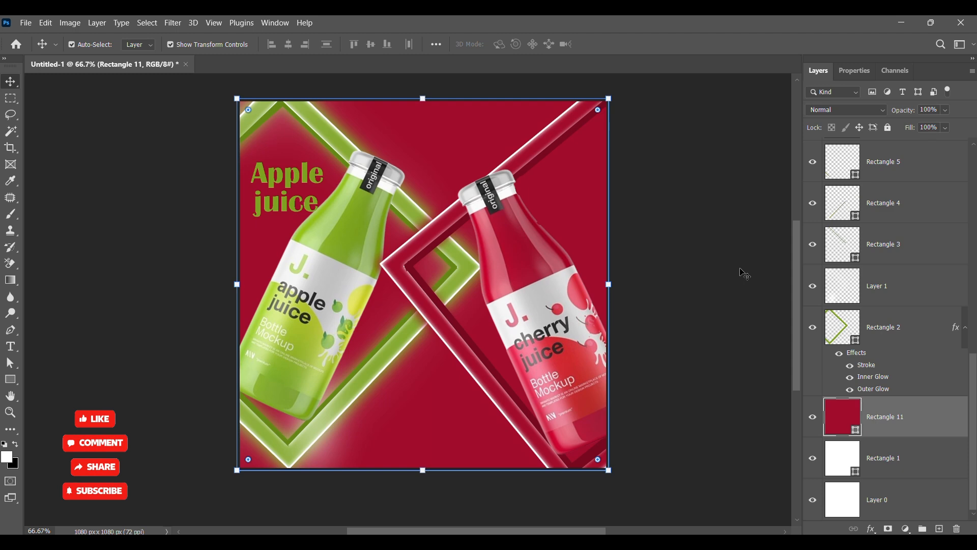
click(743, 274)
Change the outer glow color of the red diamond frame, Rectangle 7, to white (ffffff).
scroll(901, 246, up, 5)
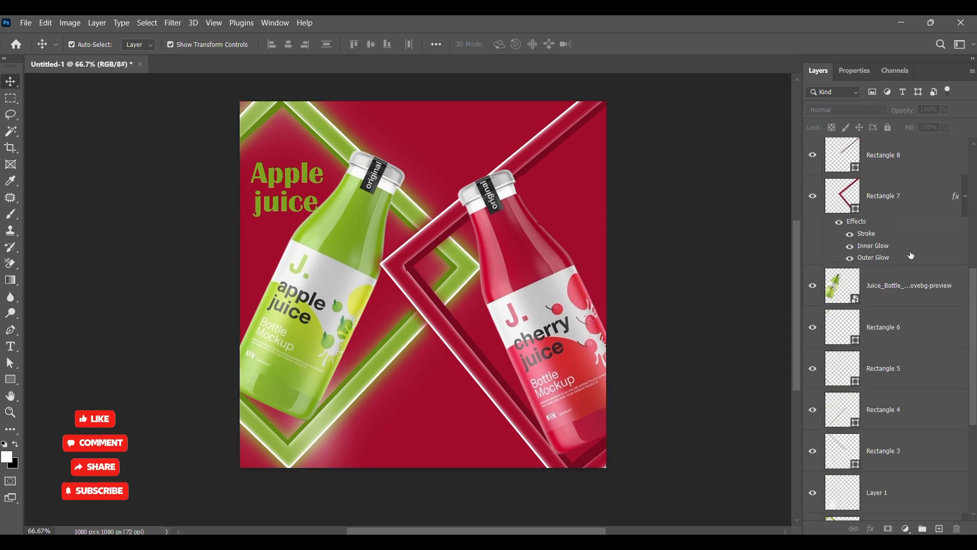
click(898, 240)
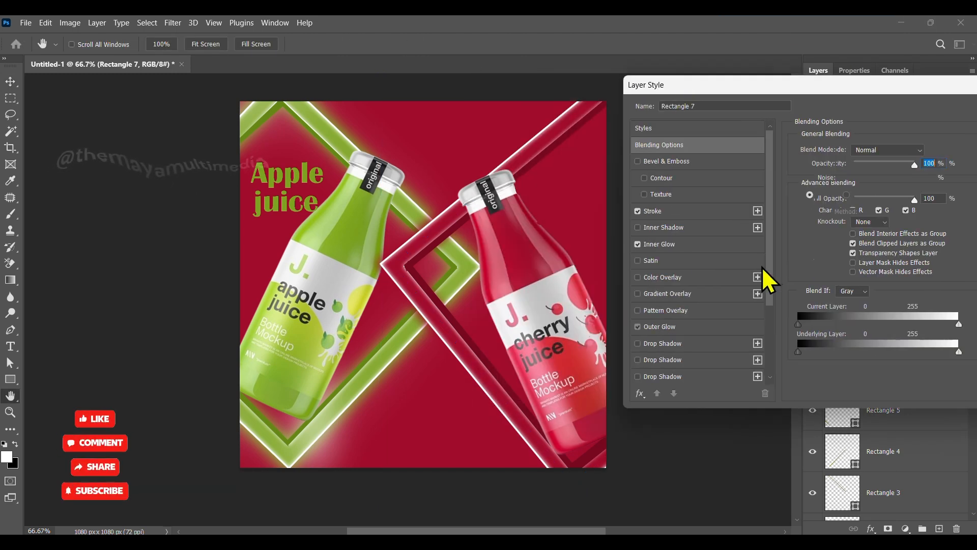
click(660, 326)
click(827, 195)
text(ffffff)
click(942, 92)
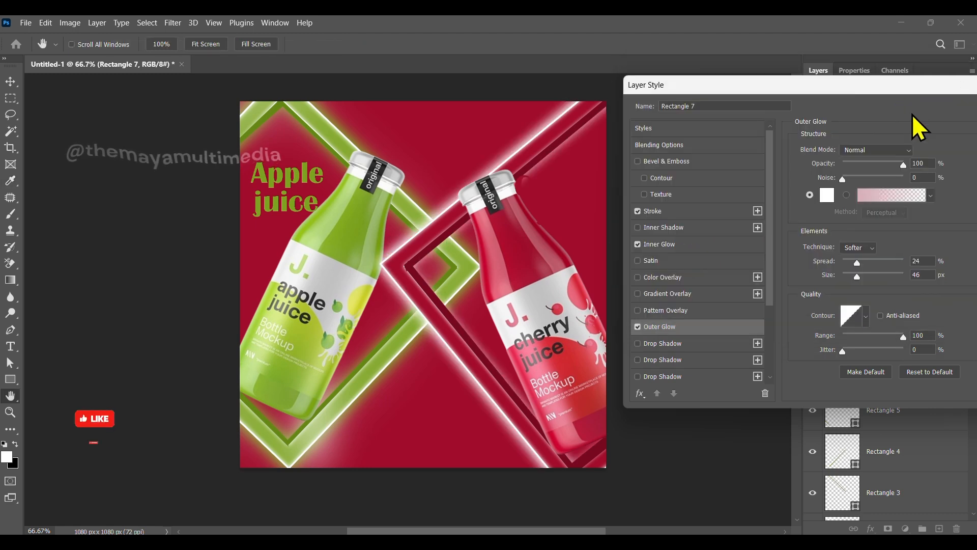
drag(911, 86, 695, 89)
click(878, 111)
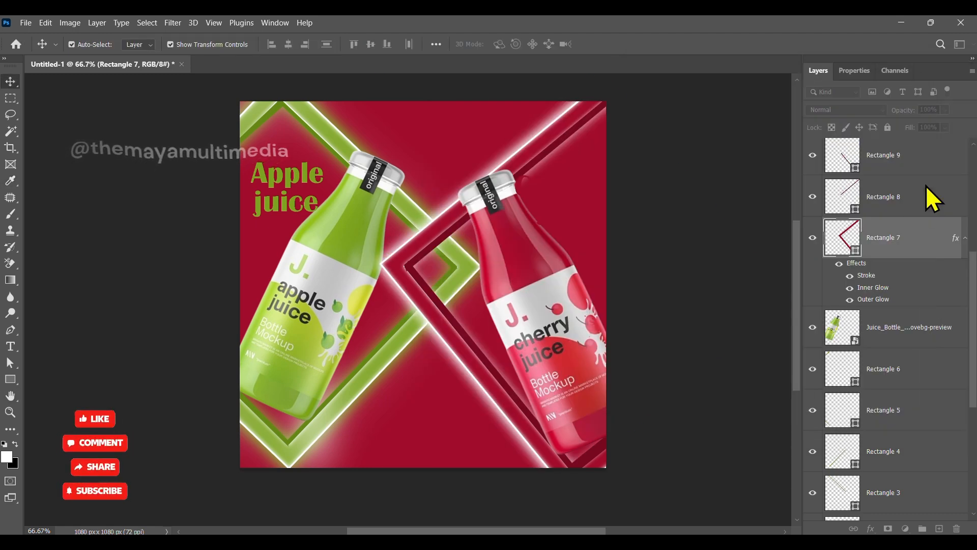
click(206, 263)
Change the outer glow color of the green diamond frame, Rectangle 2, to white.
scroll(884, 344, down, 6)
right_click(897, 329)
click(759, 23)
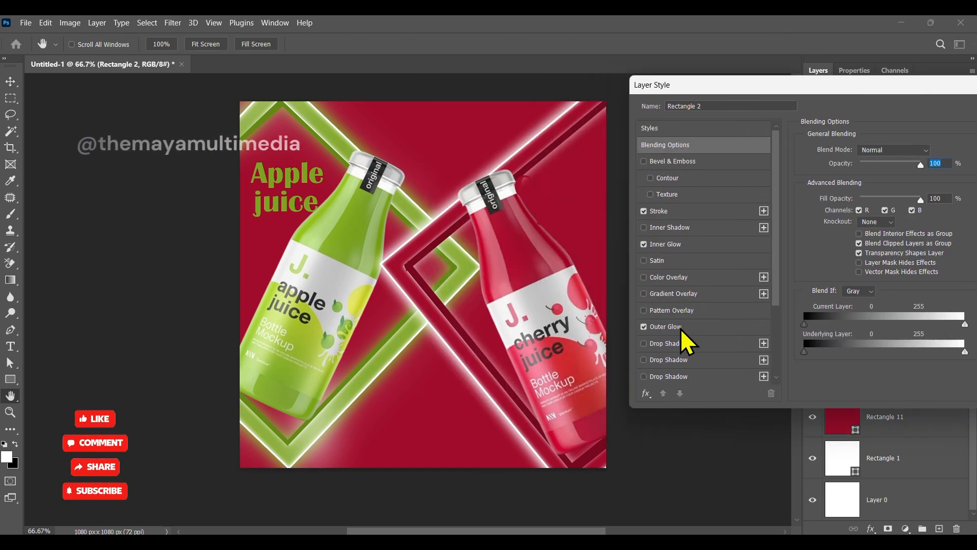
click(672, 327)
click(838, 197)
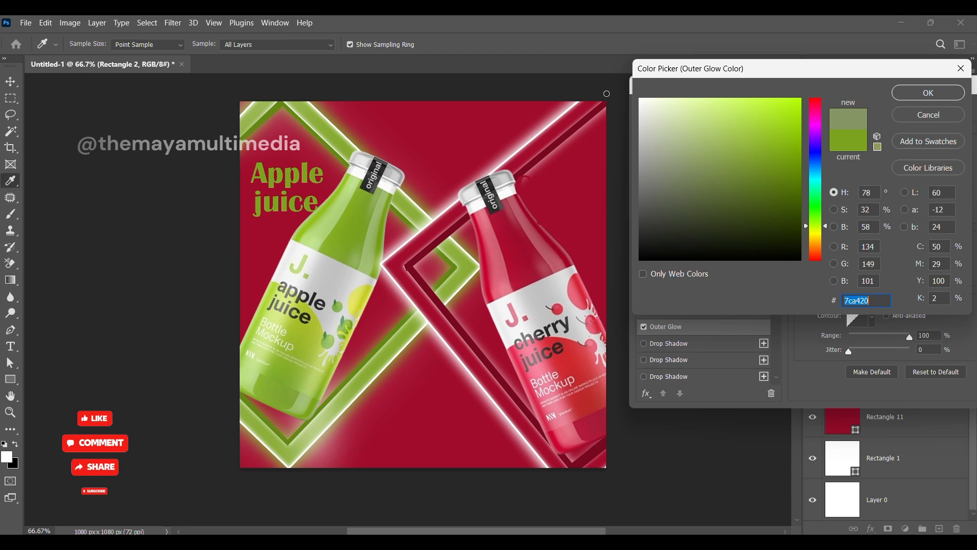
click(929, 93)
drag(937, 84, 771, 87)
click(952, 102)
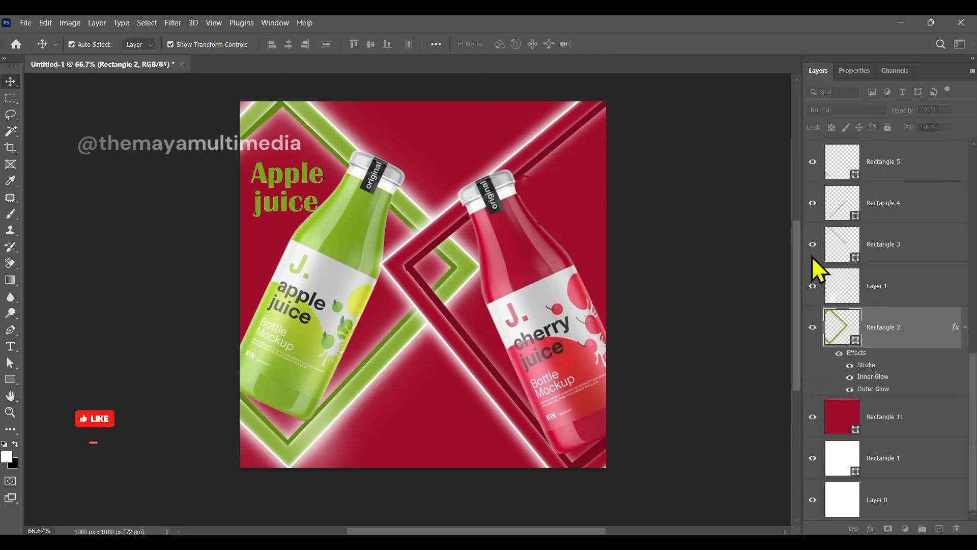
click(763, 300)
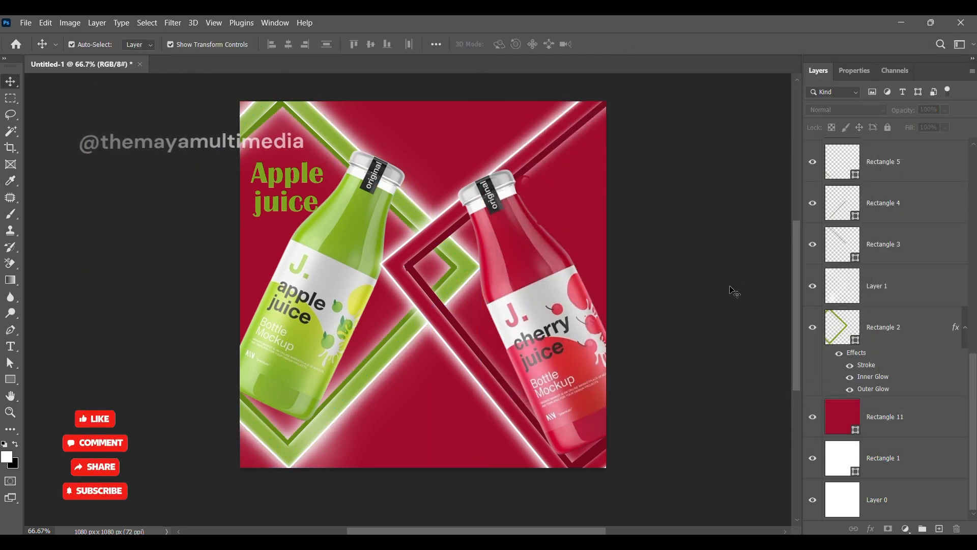
Draw a white, stroke-free rectangle about 1096 × 156 px across the bottom edge of the poster.
click(10, 379)
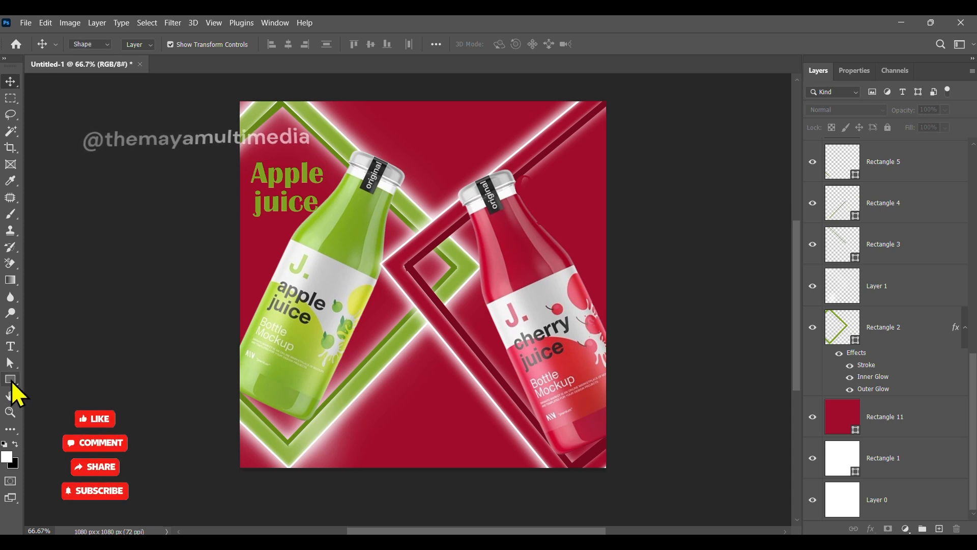
click(68, 379)
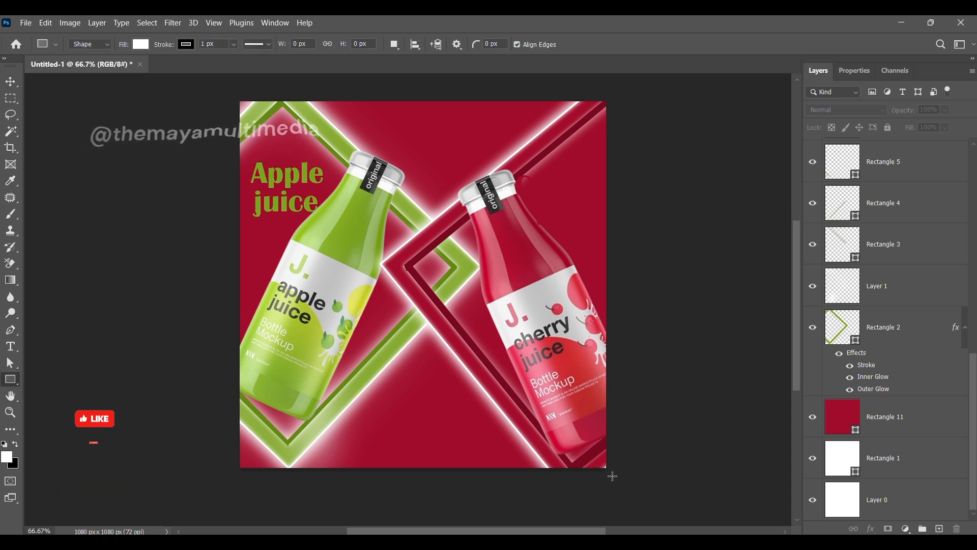
mouse_move(608, 469)
mouse_down()
mouse_move(227, 417)
mouse_move(237, 418)
mouse_up()
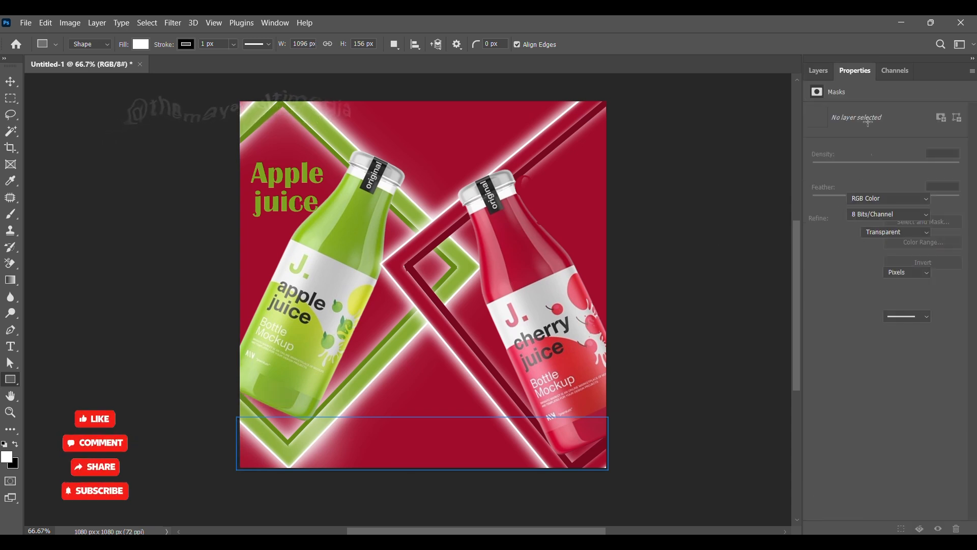
click(848, 222)
click(897, 101)
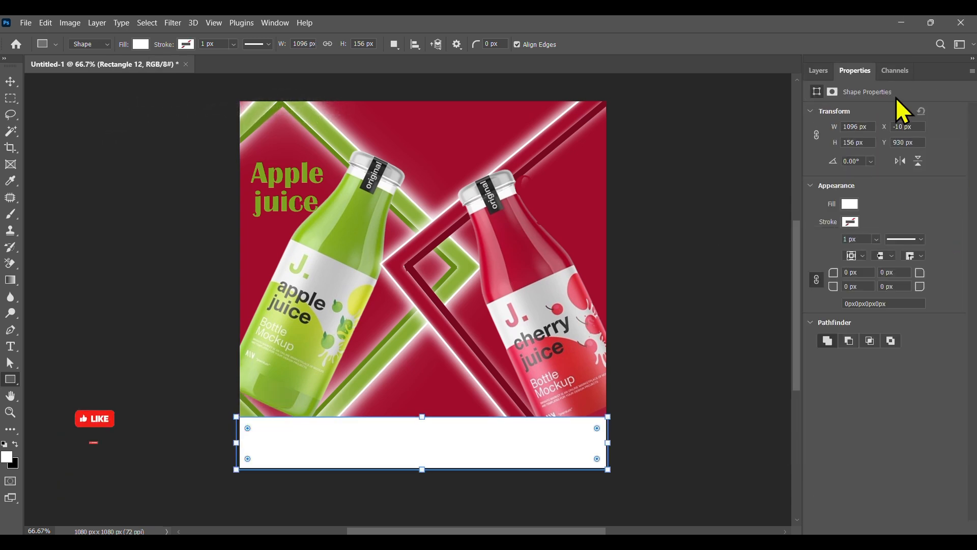
Lower the top edge of the white bottom band to reduce its height to about 69 px.
click(11, 83)
click(408, 454)
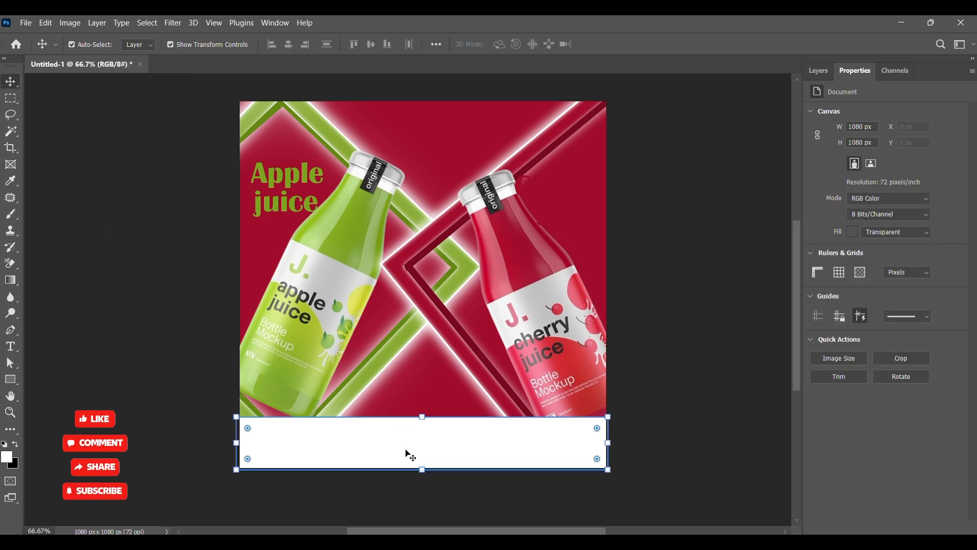
drag(424, 419, 423, 448)
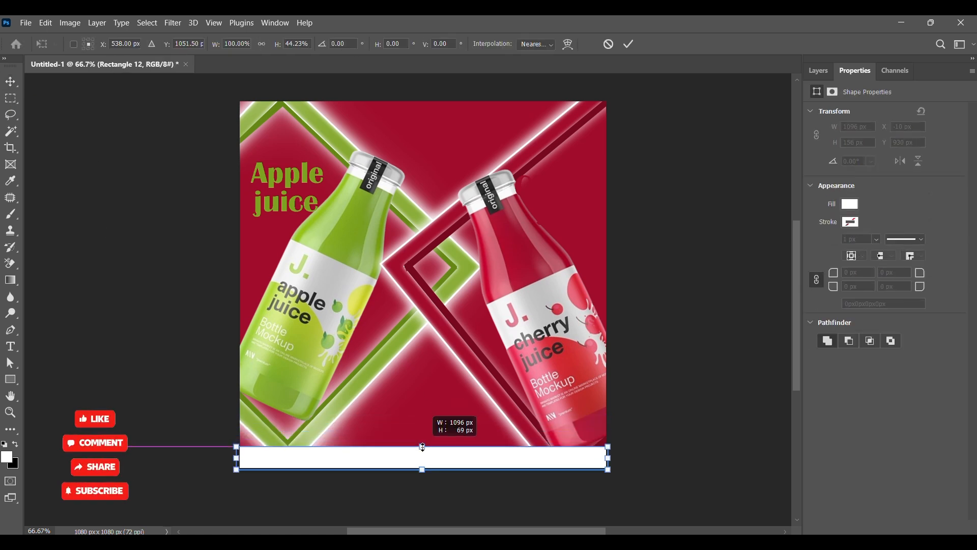
click(632, 45)
click(695, 307)
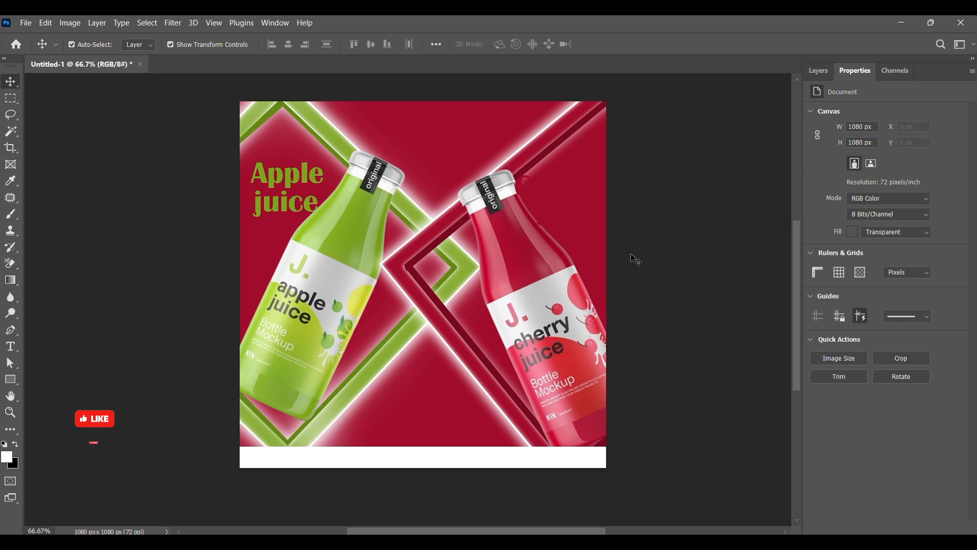
Recolor the dark red "juice" text beside the cherry bottle to white (ffffff).
click(825, 74)
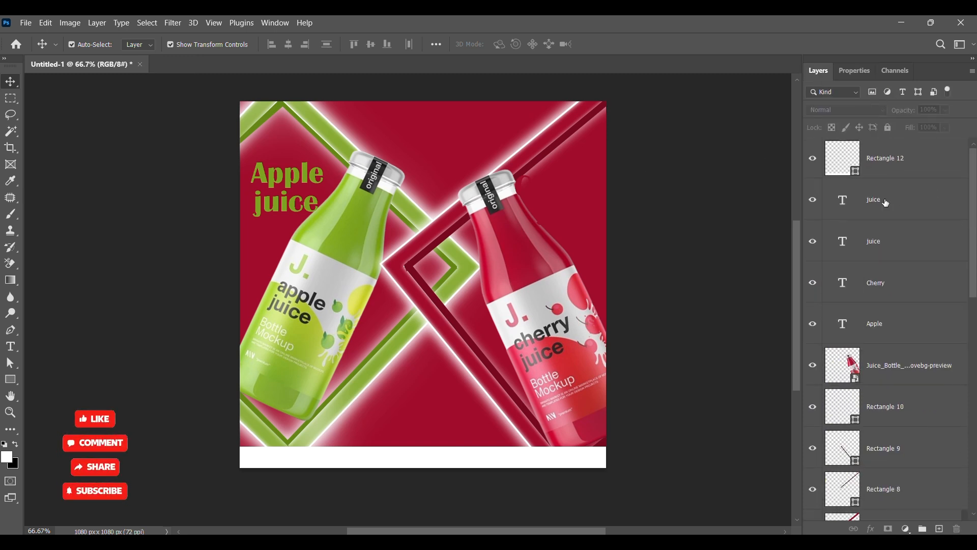
click(895, 201)
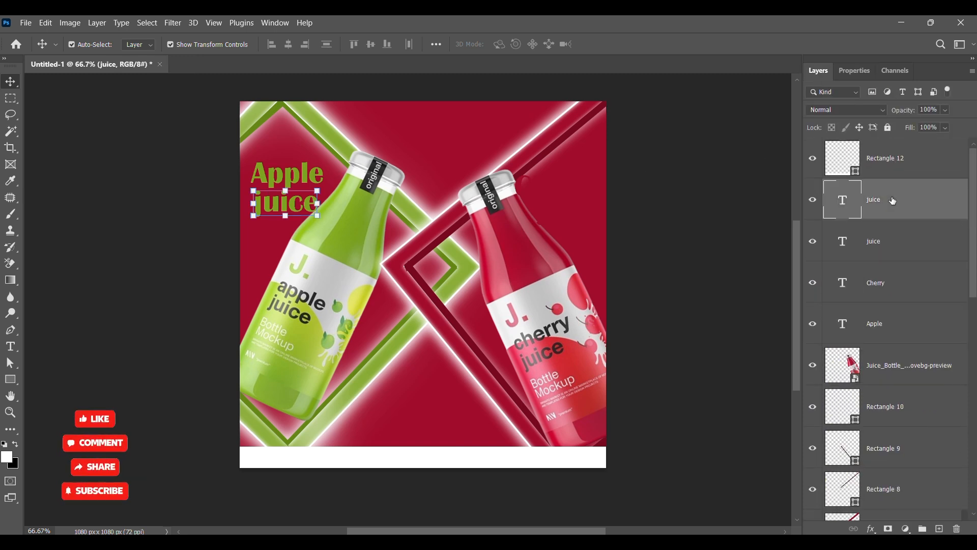
click(895, 242)
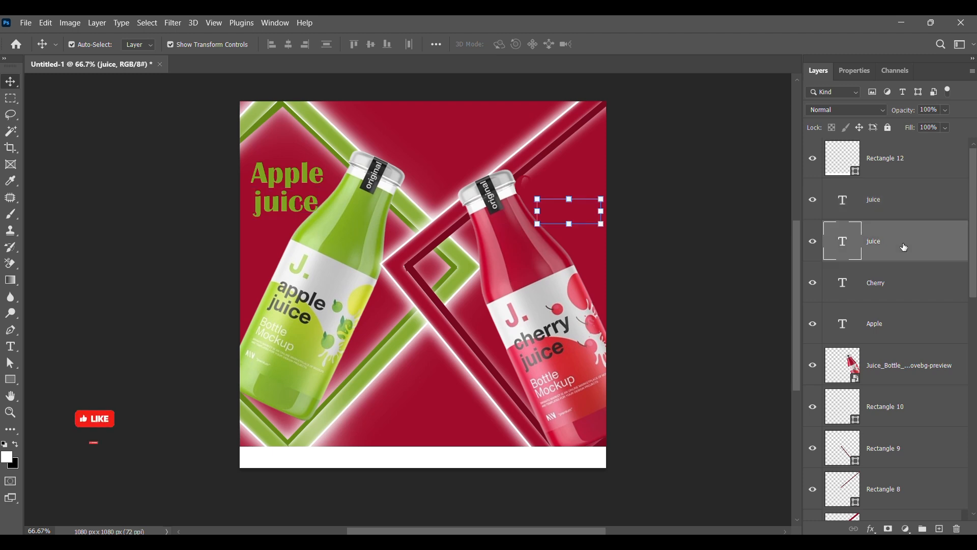
click(860, 72)
click(906, 210)
text(ffffff)
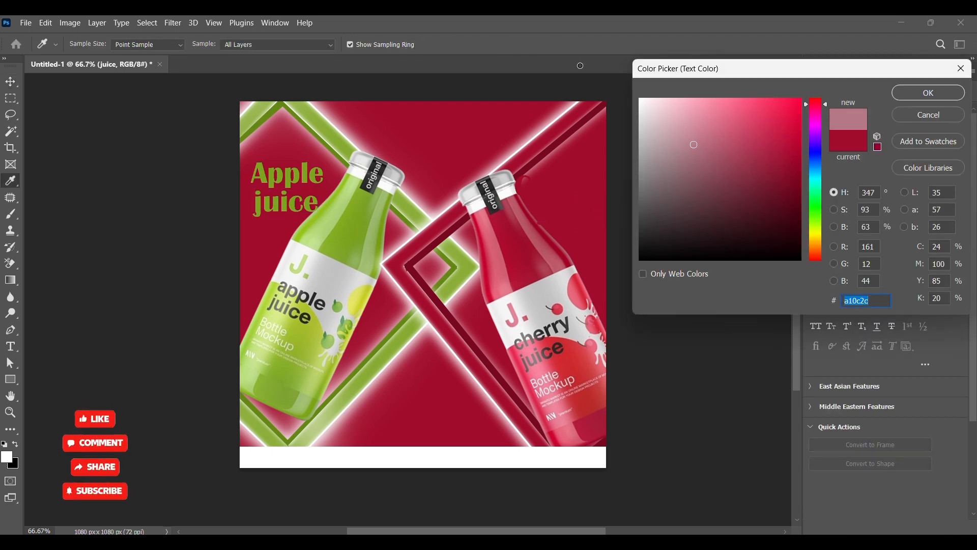
click(909, 94)
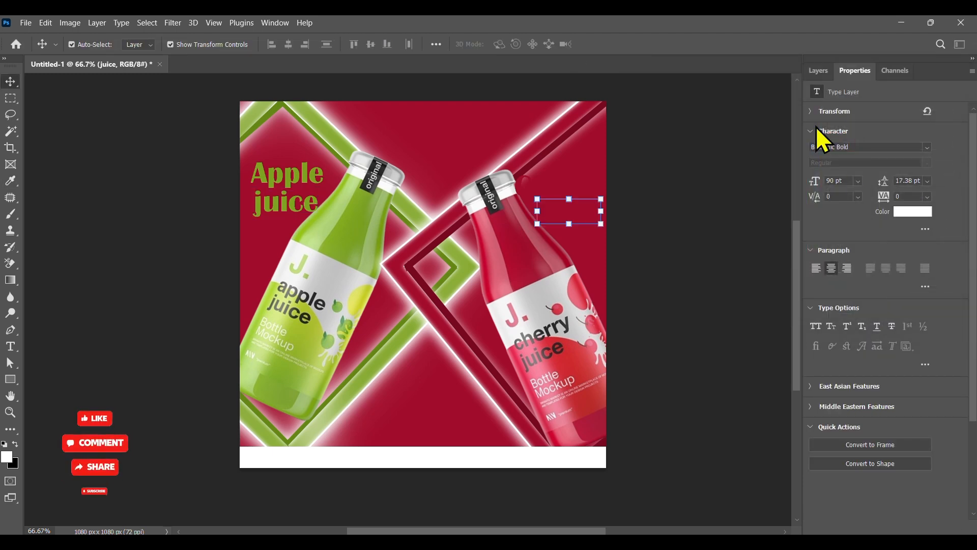
Recolor the "Cherry" title text beside the cherry bottle to white (ffffff).
click(815, 77)
click(902, 288)
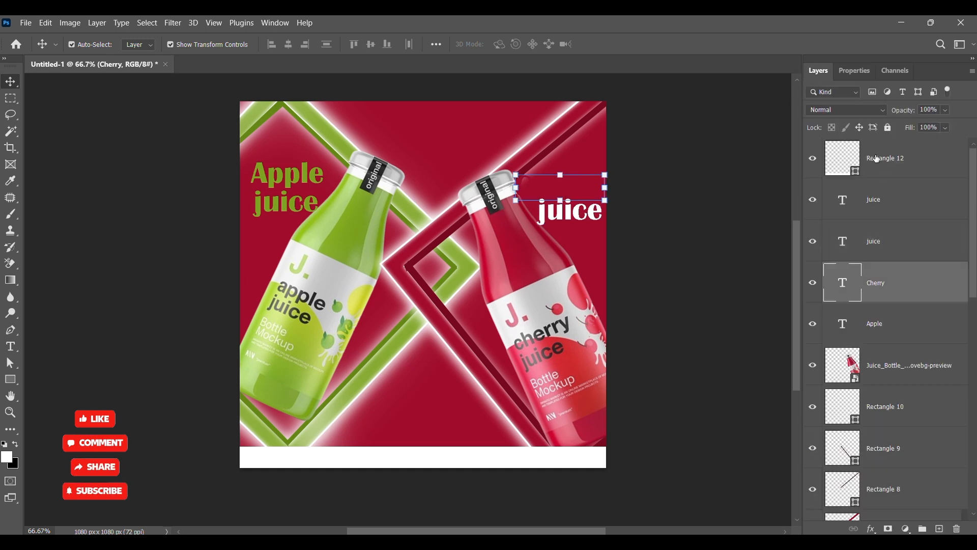
click(860, 74)
click(914, 211)
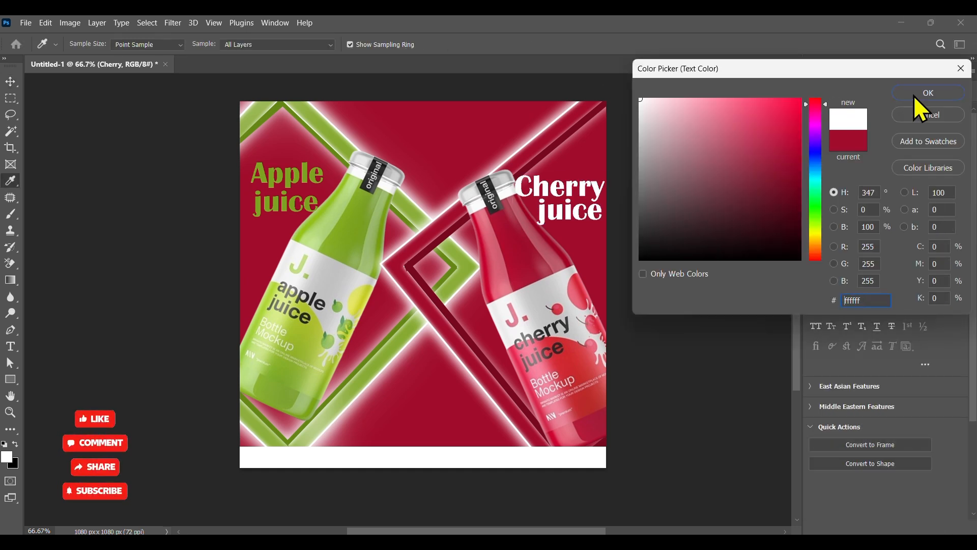
click(915, 96)
click(645, 227)
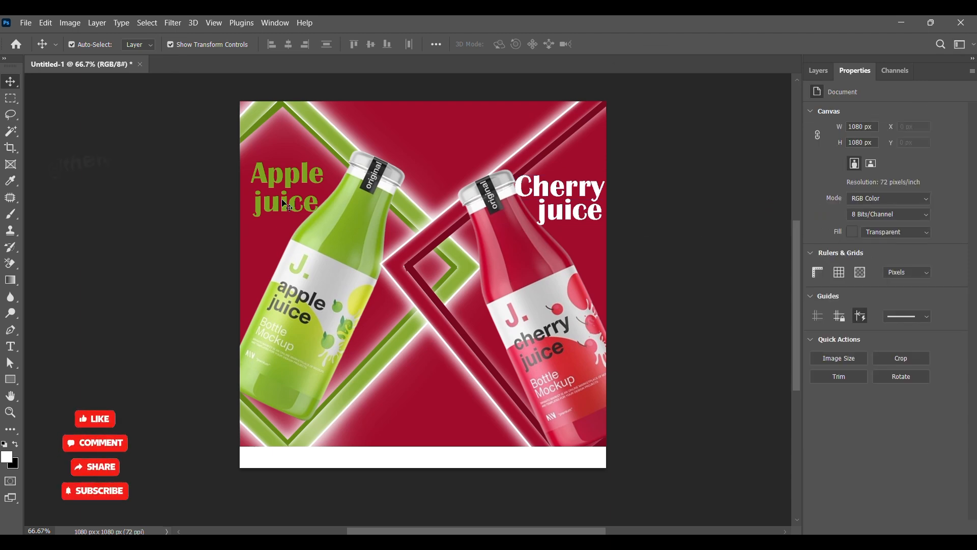
Recolor the green "juice" text beside the apple bottle to white (ffffff).
click(820, 71)
click(905, 203)
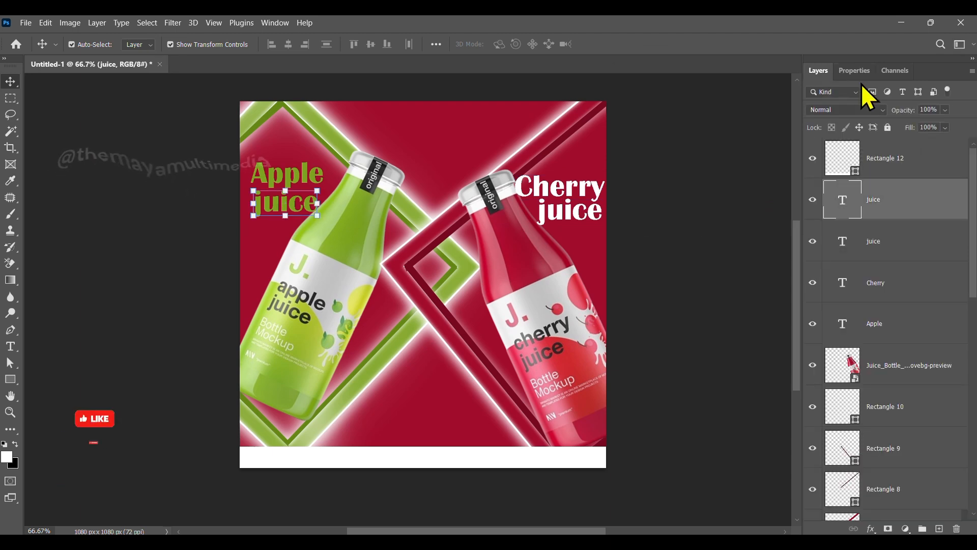
click(855, 71)
click(914, 211)
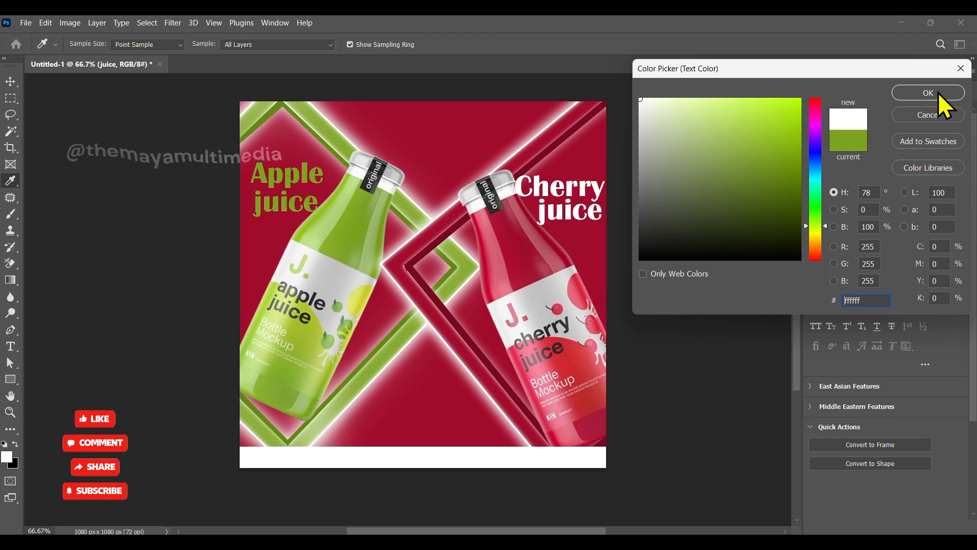
click(931, 94)
Recolor the green "Apple" title text to white (ffffff).
click(818, 71)
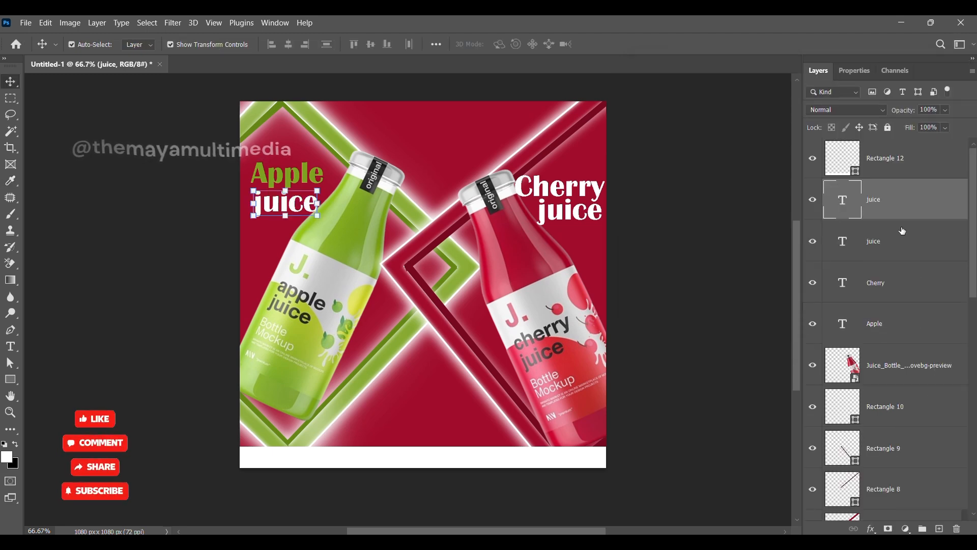
click(899, 329)
click(855, 73)
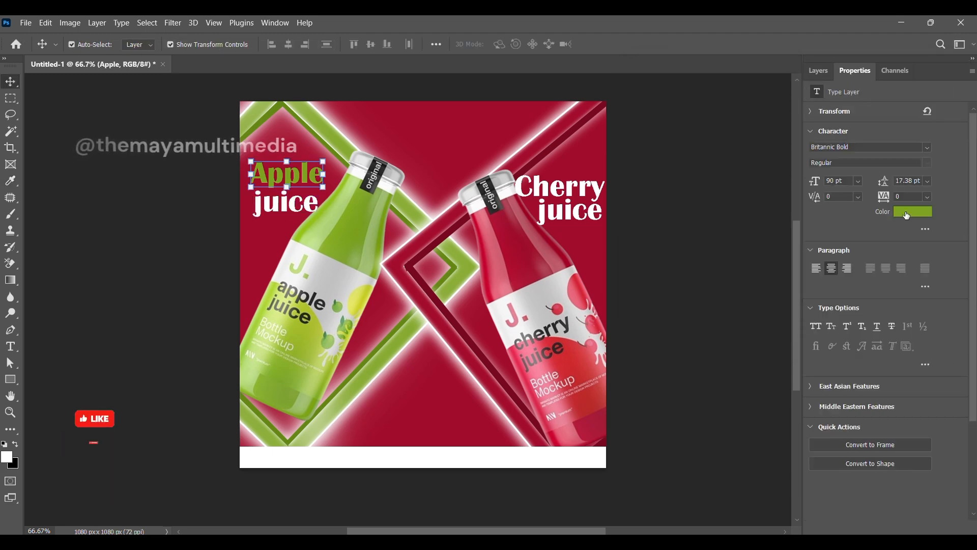
click(909, 215)
drag(642, 102, 628, 88)
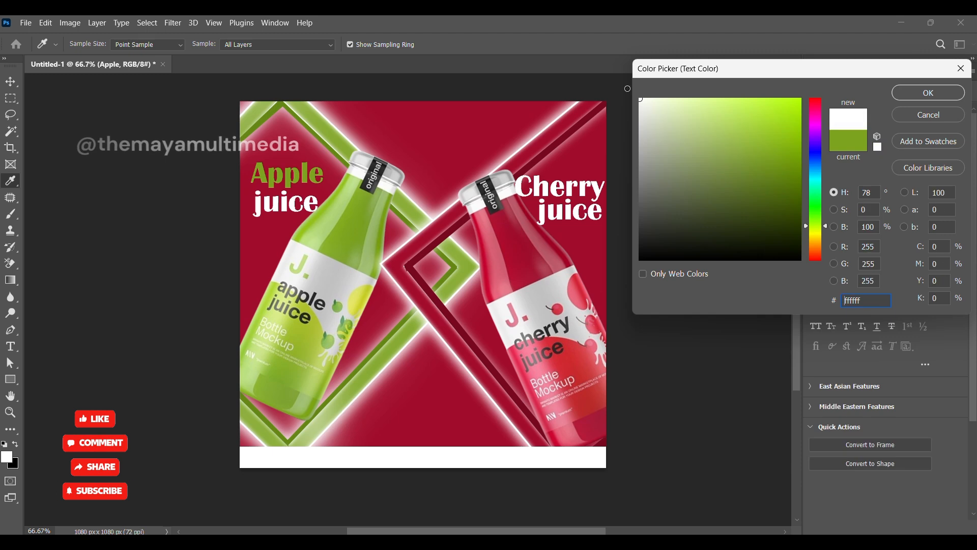
click(926, 94)
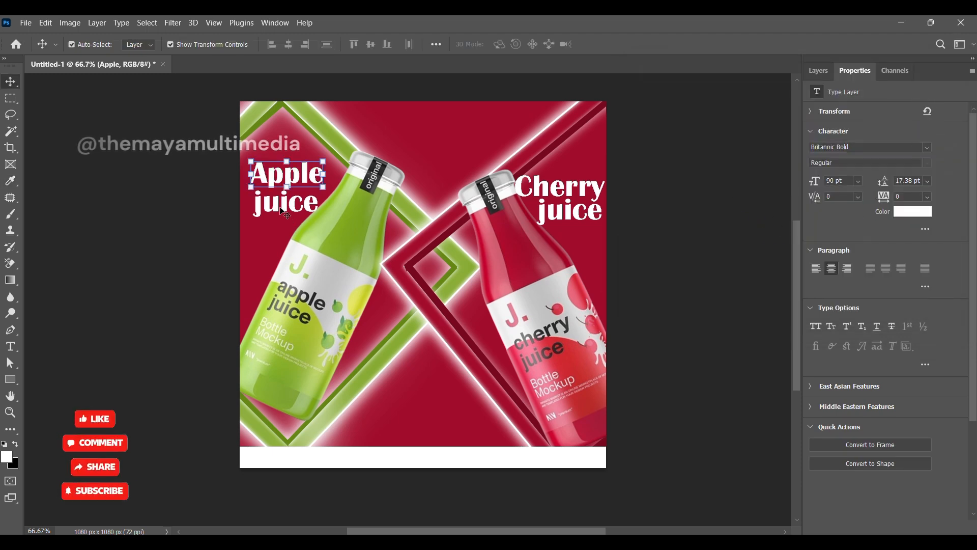
Nudge the "Apple" and "juice" title texts together slightly to the left and up, away from the apple bottle.
key(Left)
key(Left)
key(Left)
key(Left)
key(Left)
key(Left)
key(Left)
key(Left)
key(Left)
key(Left)
key(Left)
key(Left)
key(Left)
key(Left)
key(Left)
key(Left)
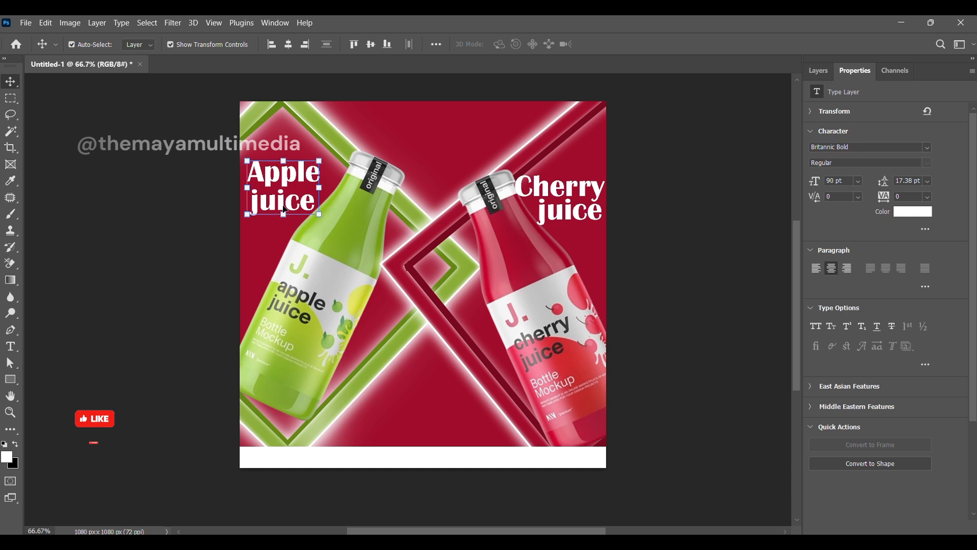
key(Up)
key(Up)
key(Up)
key(Up)
key(Up)
key(Up)
key(Up)
key(Up)
key(Up)
key(Up)
key(Up)
key(Up)
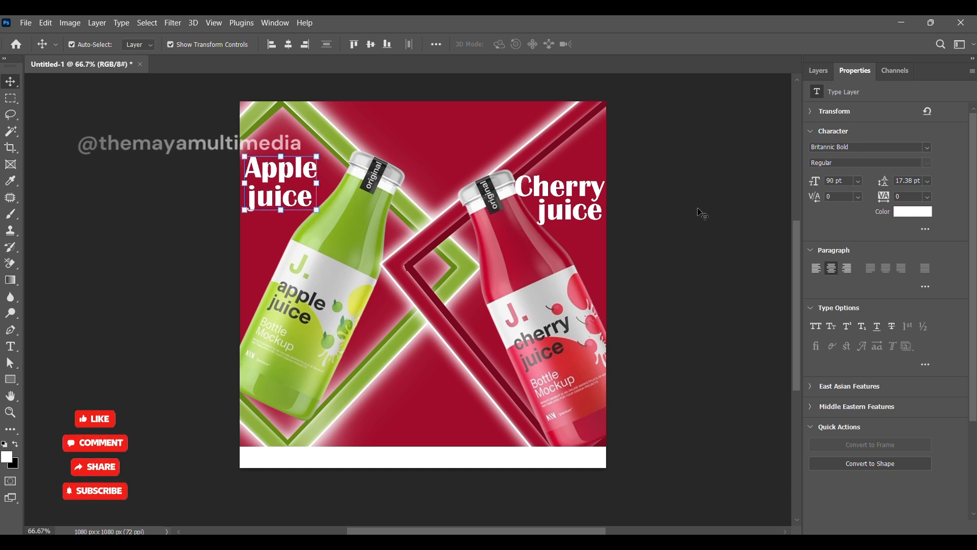
click(704, 249)
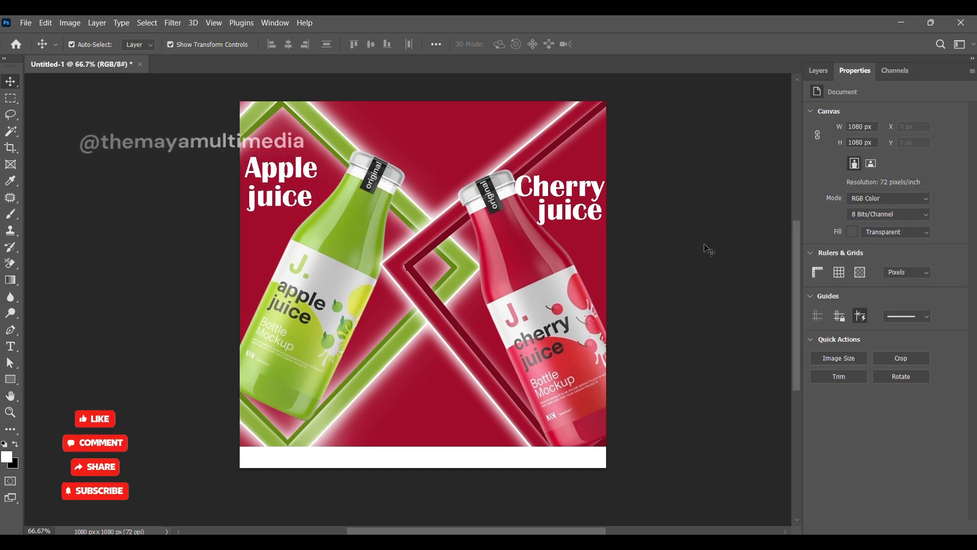
Add the text "visit us" on the white bottom band in the dark red sampled from the poster.
key(t)
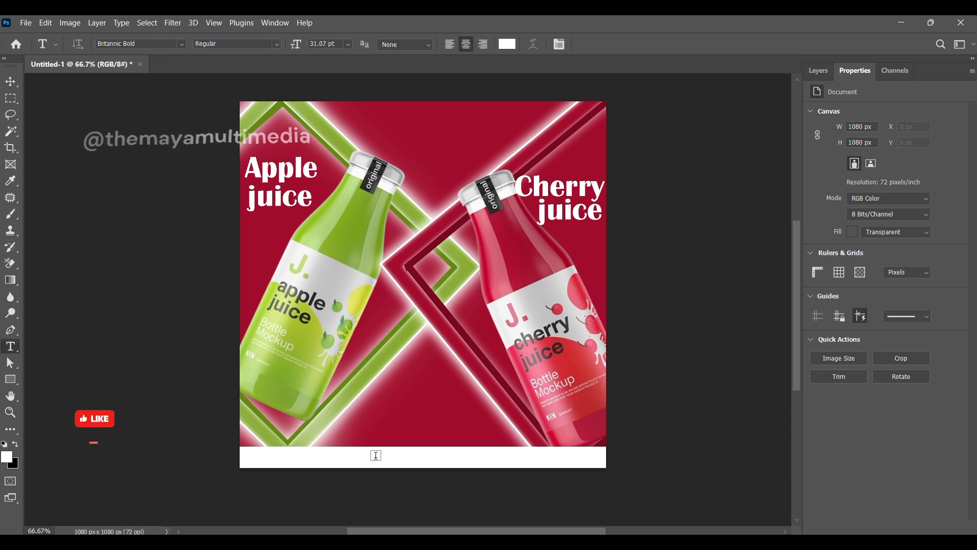
click(391, 452)
click(911, 213)
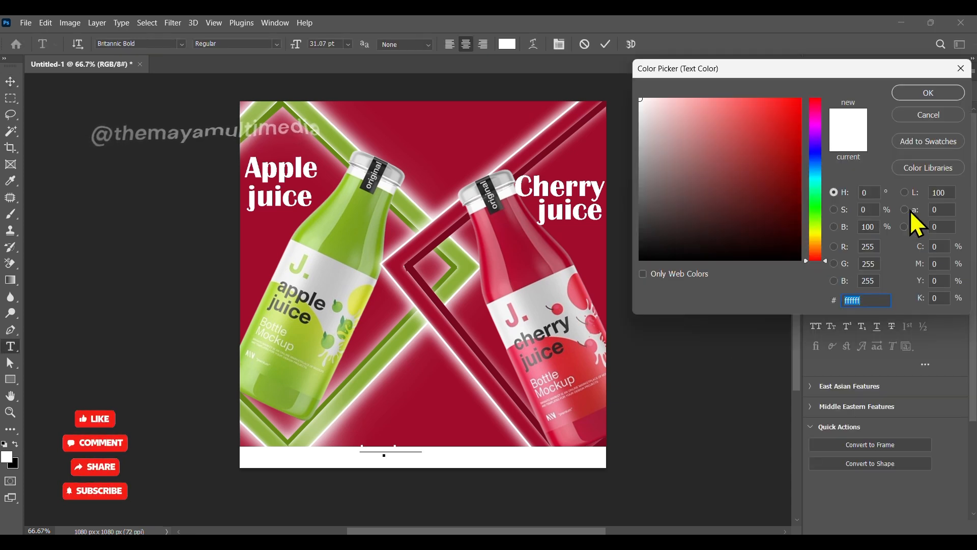
click(528, 250)
click(936, 96)
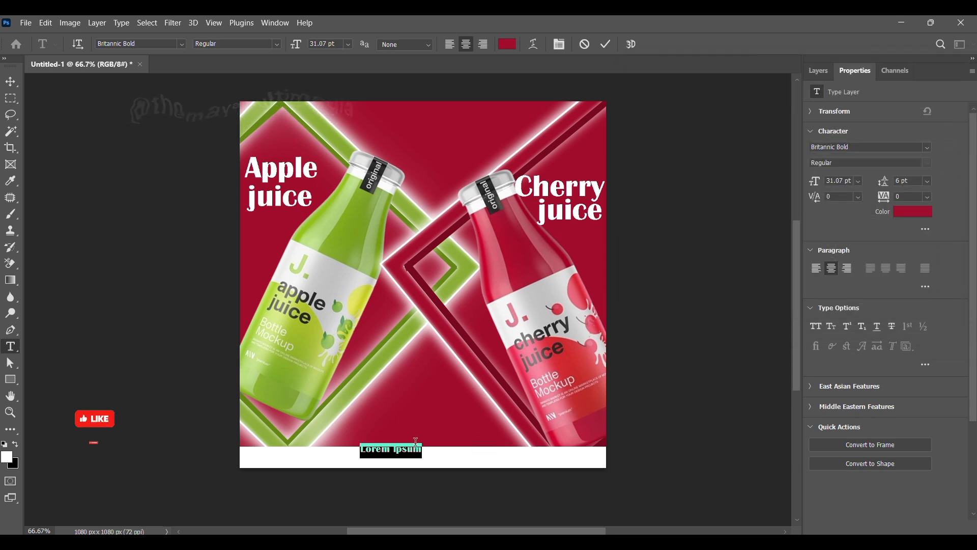
key(BackSpace)
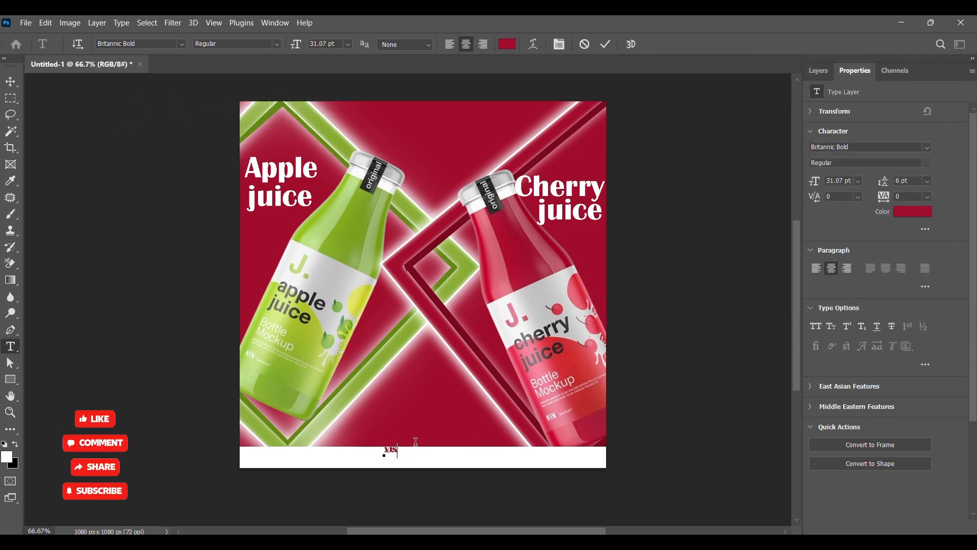
text(VISIT US)
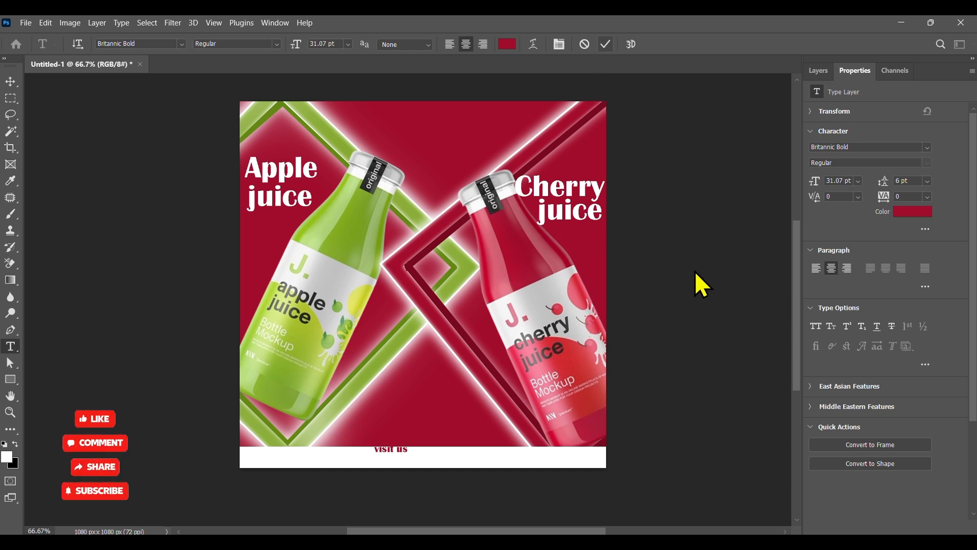
click(11, 84)
Set the "visit us" text to 36 pt and move it to the middle of the white bottom band.
click(858, 181)
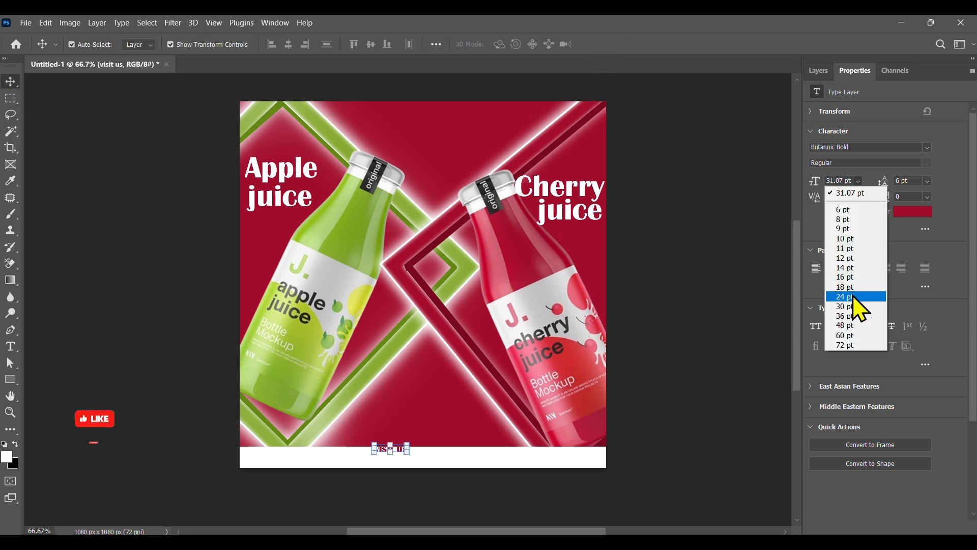
click(858, 318)
click(408, 462)
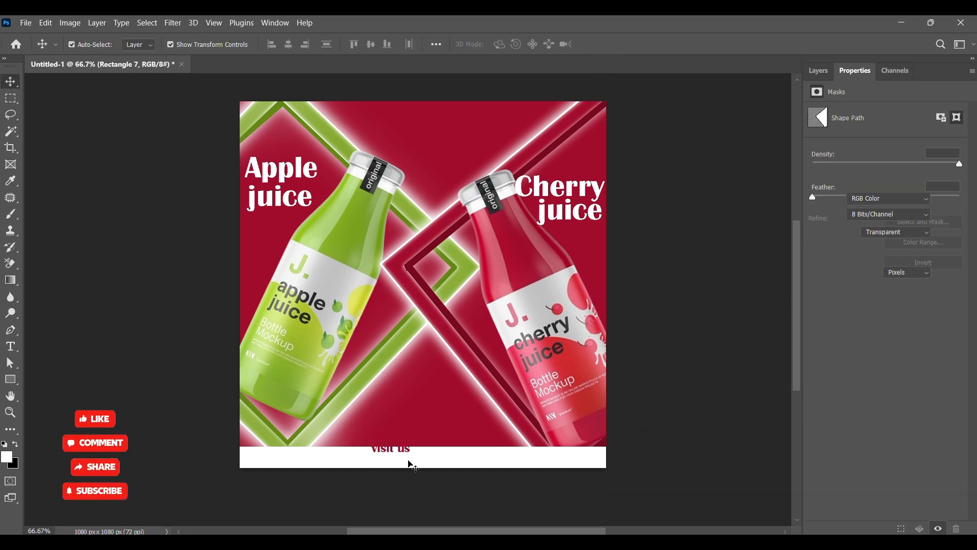
drag(393, 451, 436, 464)
click(687, 416)
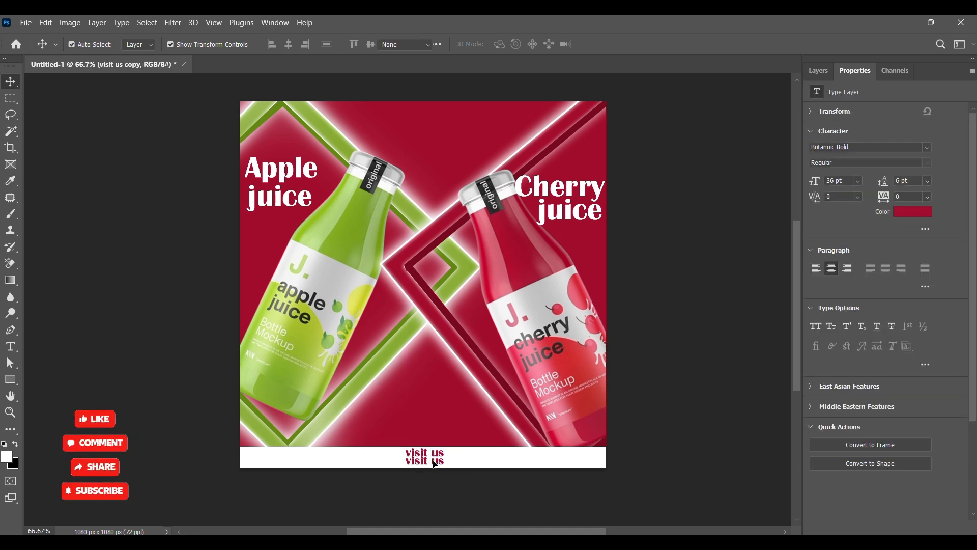
double_click(435, 461)
text(www)
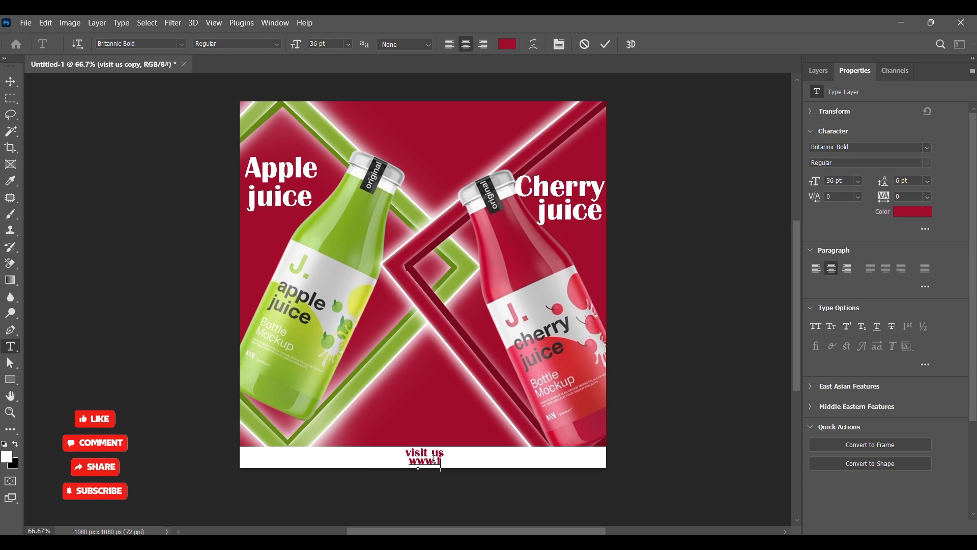
text(.freshjui)
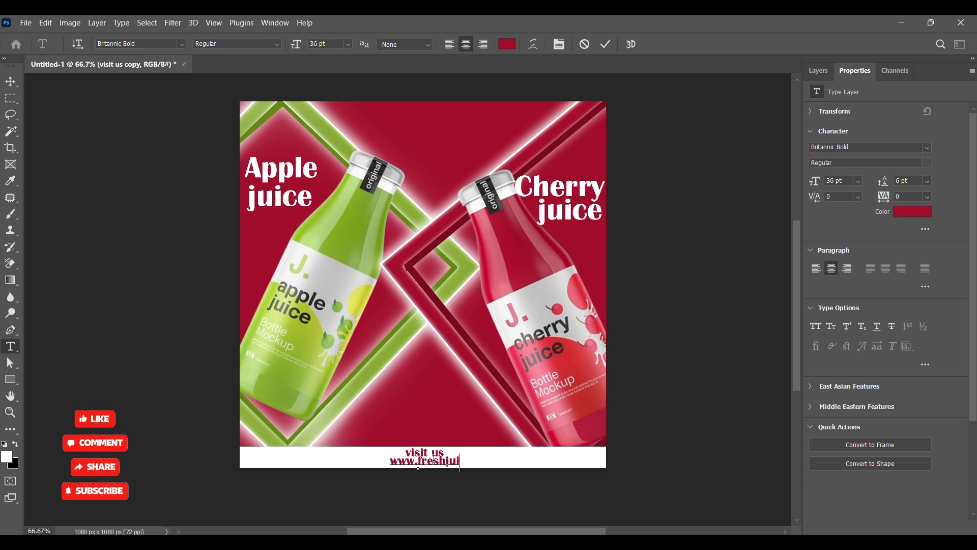
text(ce.com)
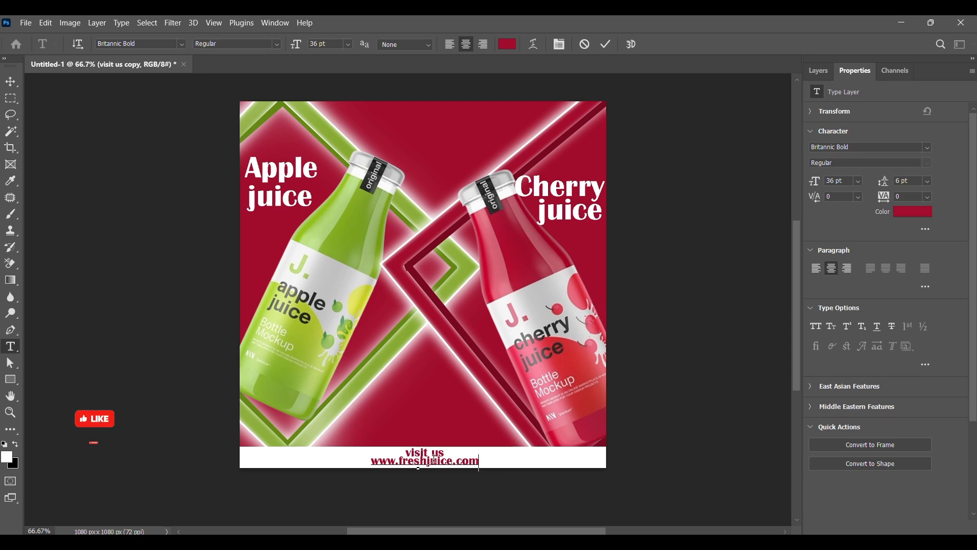
click(607, 44)
key(v)
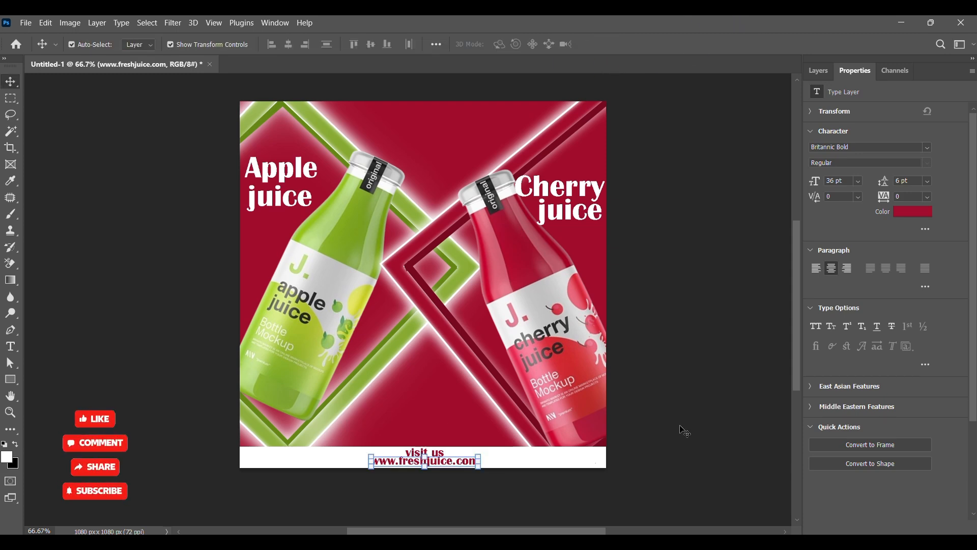
Raise the top edge of the white bottom band to make it about 74 px high.
click(445, 492)
scroll(427, 460, up, 5)
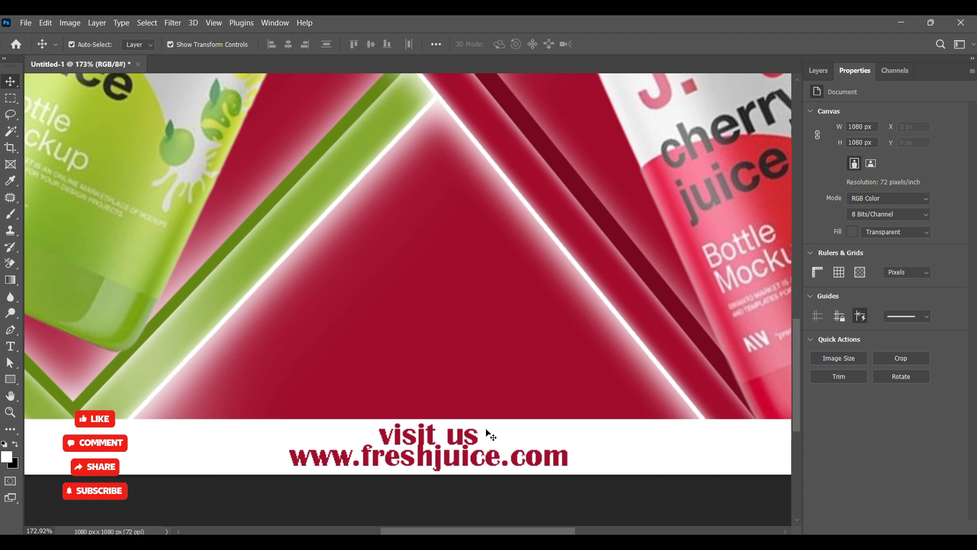
click(490, 434)
drag(423, 419, 425, 411)
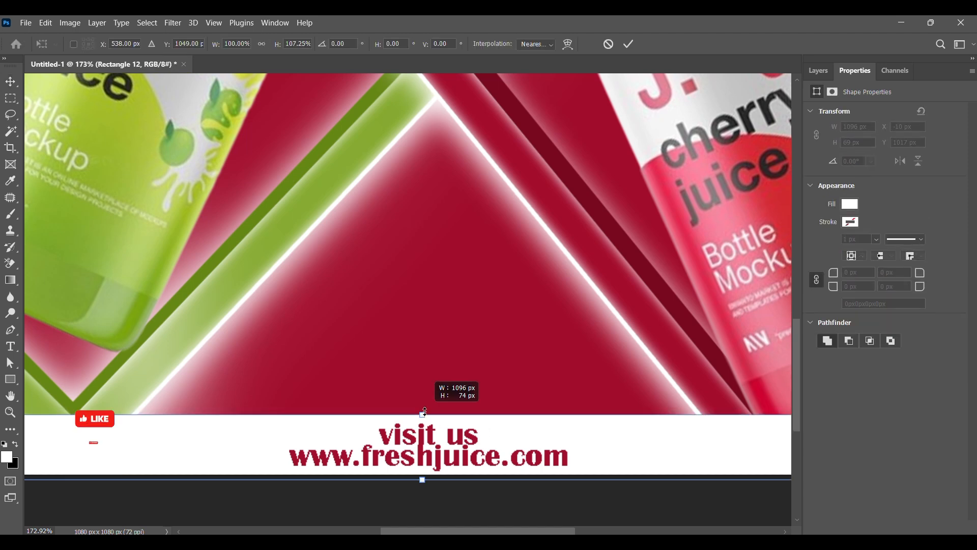
click(624, 46)
click(497, 506)
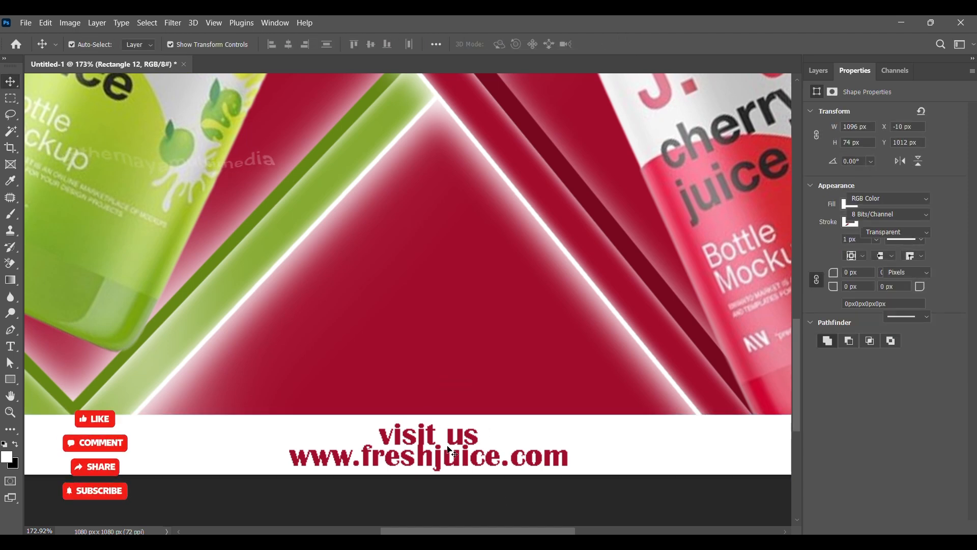
Move the "visit us" text slightly up to widen the gap above the web address.
drag(453, 439, 452, 434)
scroll(435, 461, down, 8)
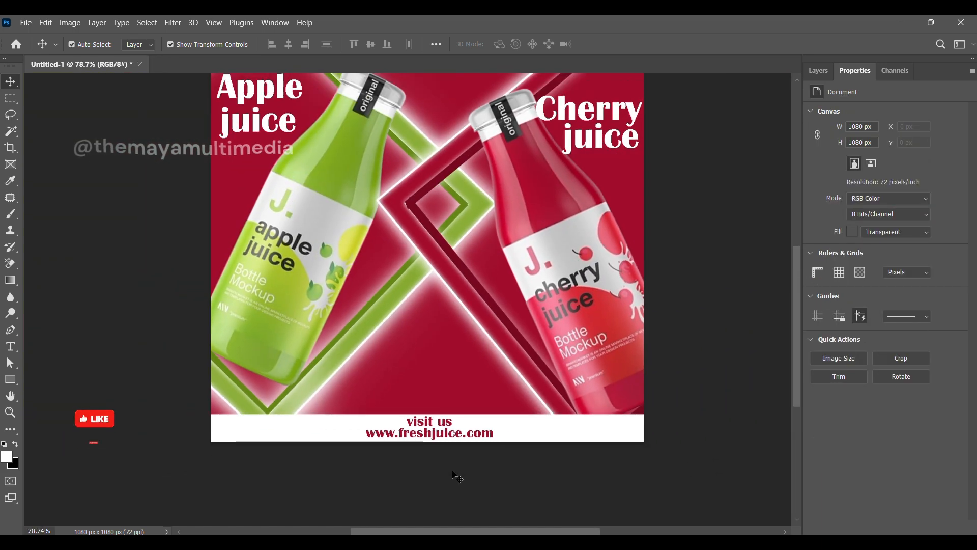
scroll(447, 426, up, 3)
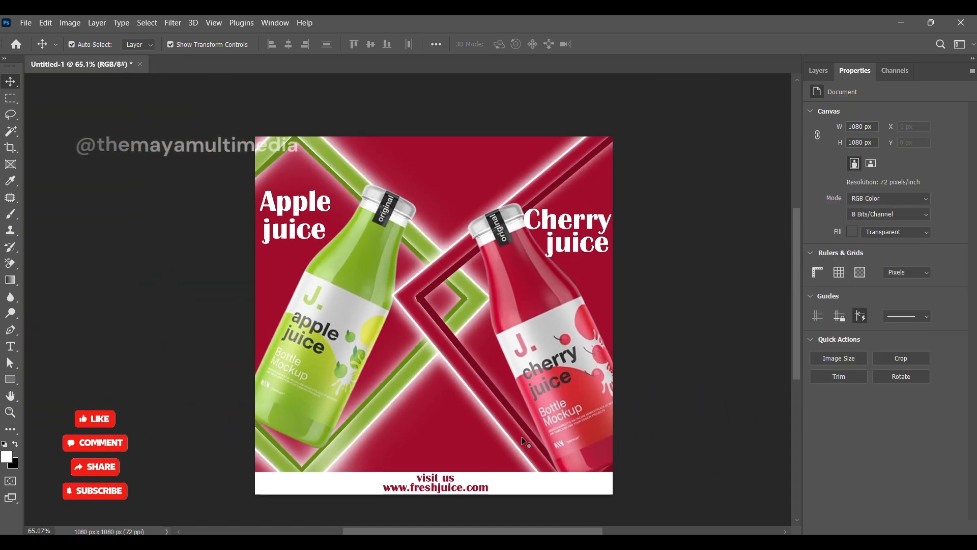
scroll(526, 443, down, 1)
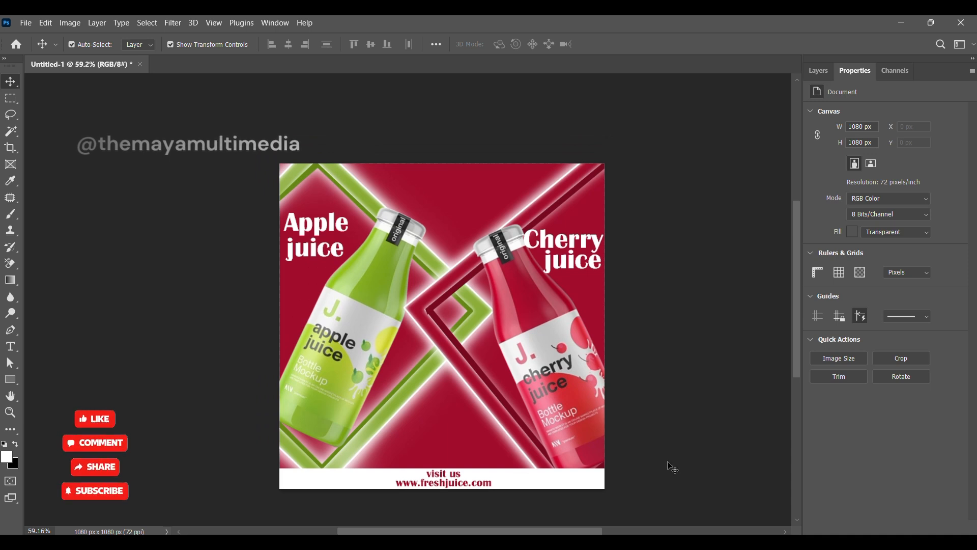
scroll(470, 343, up, 2)
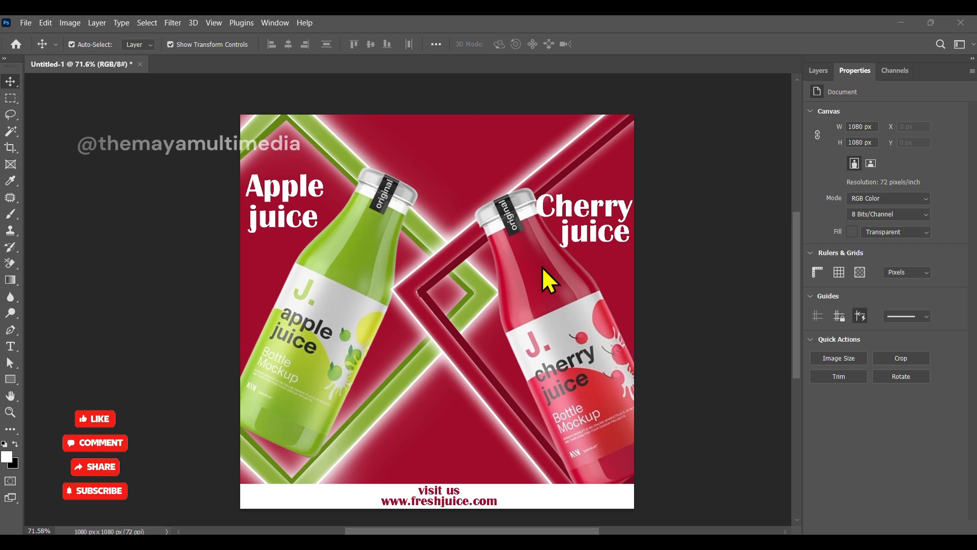
Merge the red diamond frame's shape layers, Rectangle 7 through Rectangle 10, into one layer.
click(818, 70)
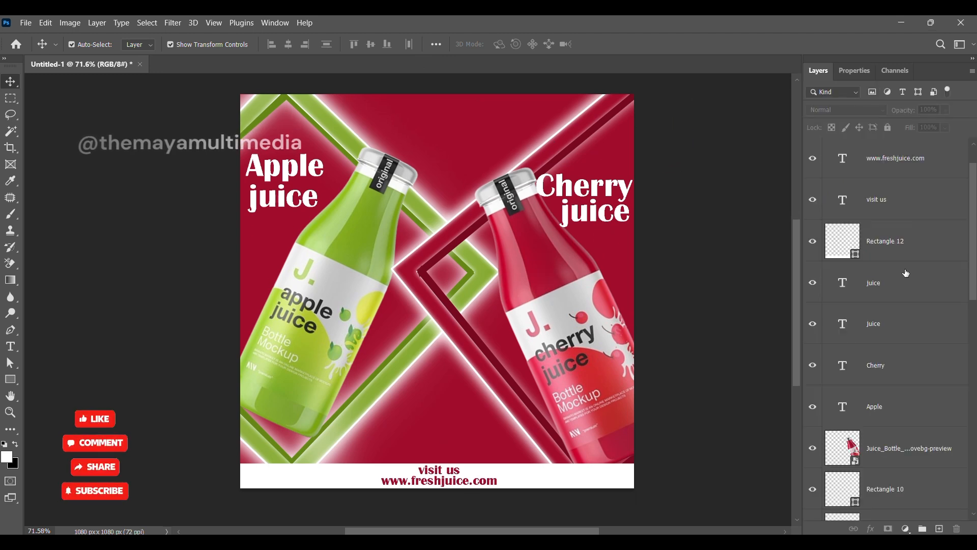
scroll(906, 274, down, 5)
click(888, 243)
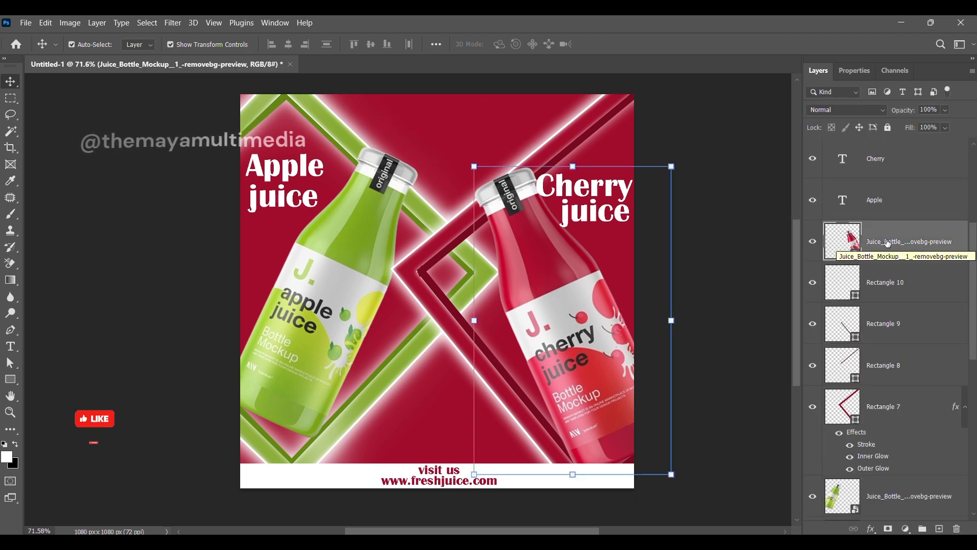
click(893, 405)
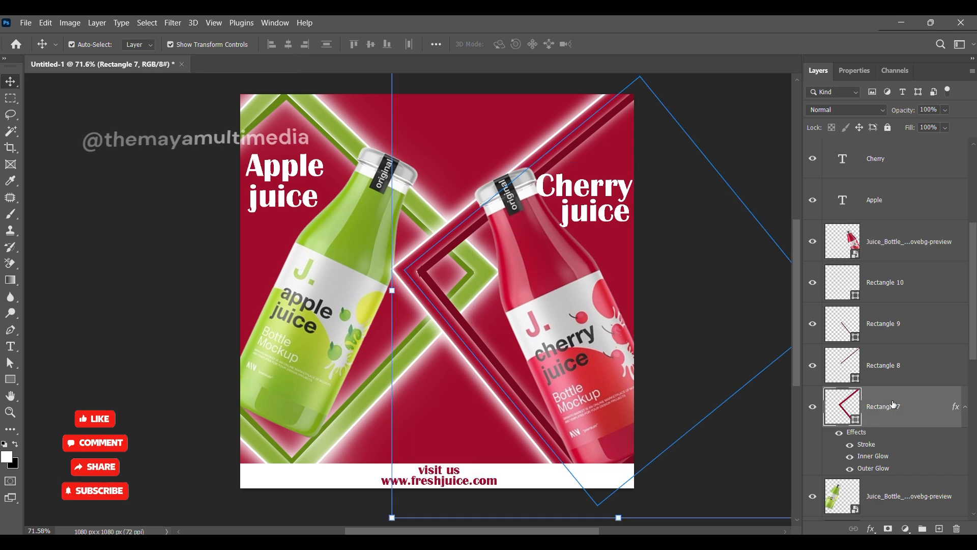
shift+click(891, 283)
key(ctrl+e)
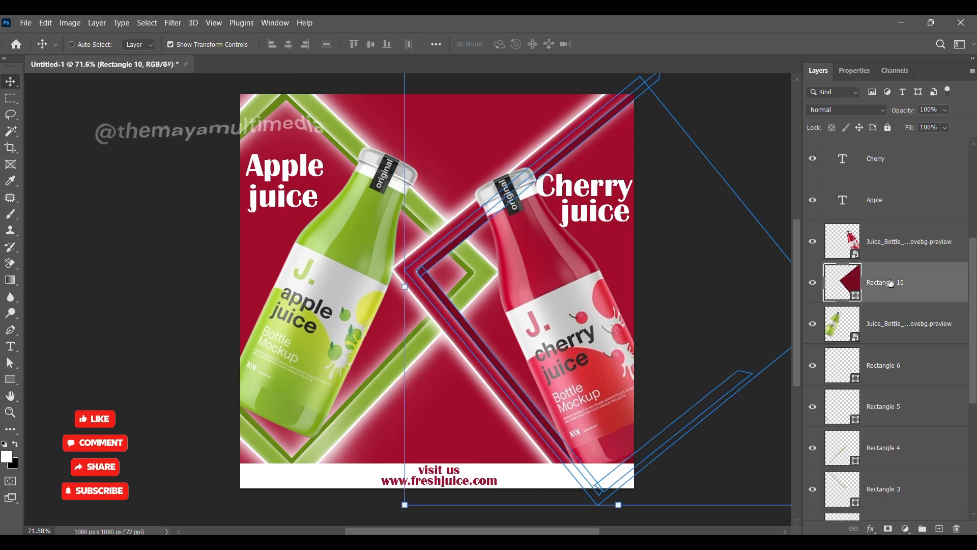
Undo the red frame's layer merge and put Rectangle 7 through Rectangle 10 in a group instead.
key(ctrl+z)
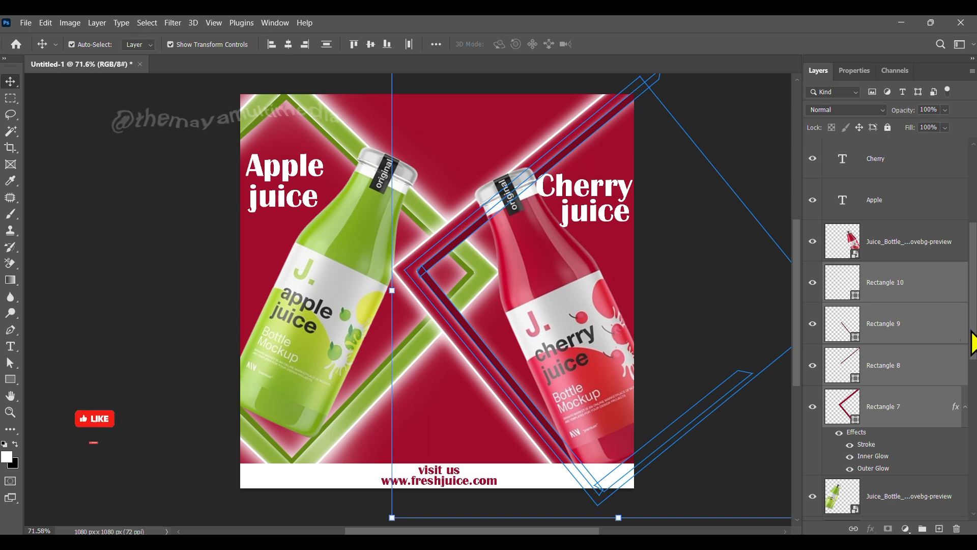
key(ctrl+g)
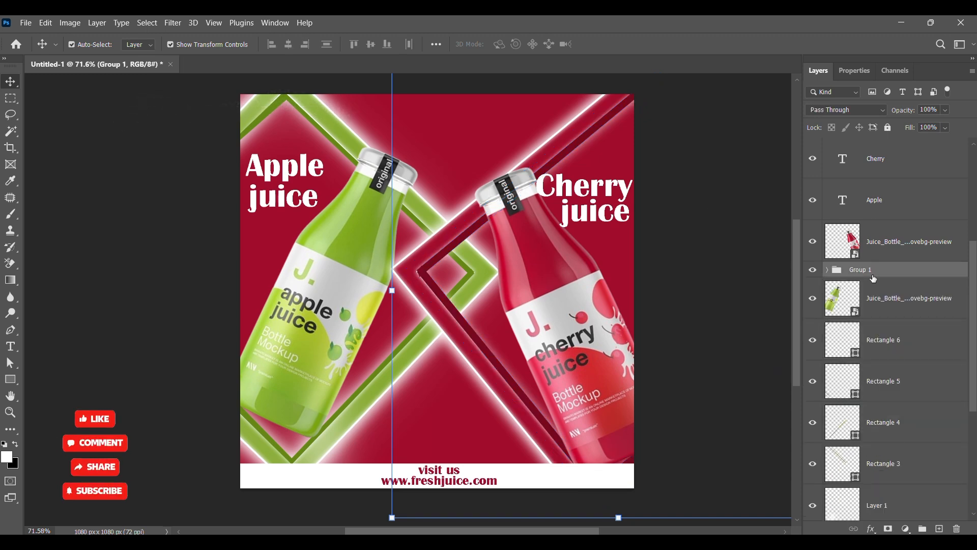
Duplicate the red frame group and scale the copy down proportionally to about 39%.
key(ctrl+j)
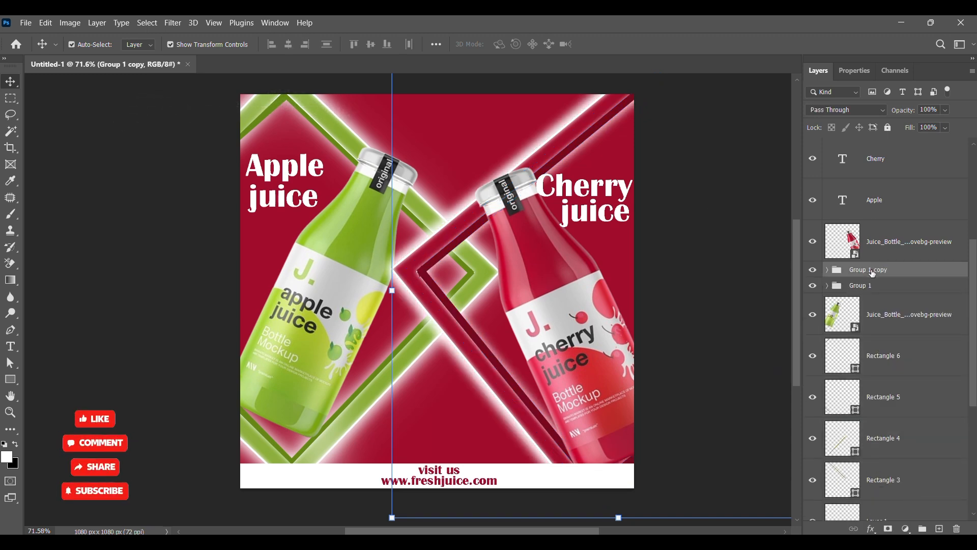
key(ctrl+t)
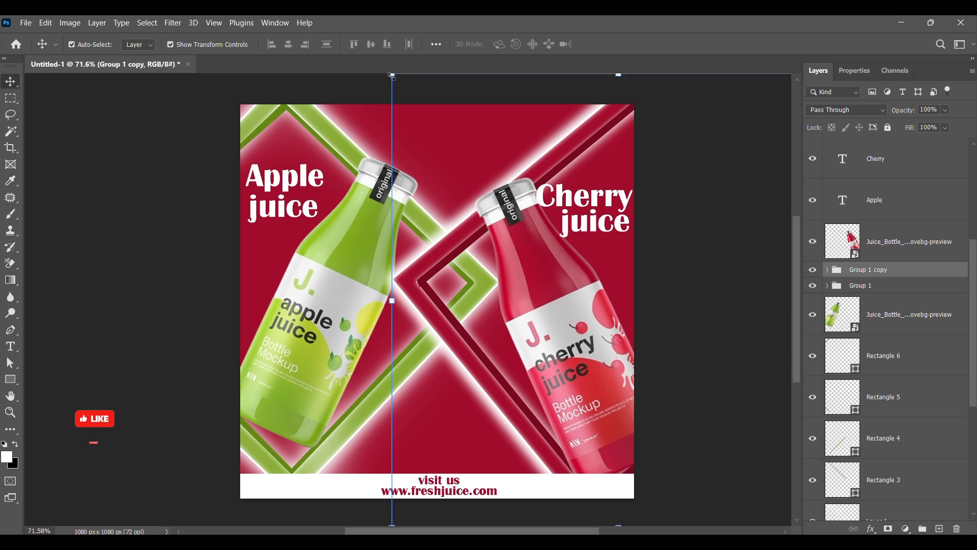
drag(392, 74, 474, 156)
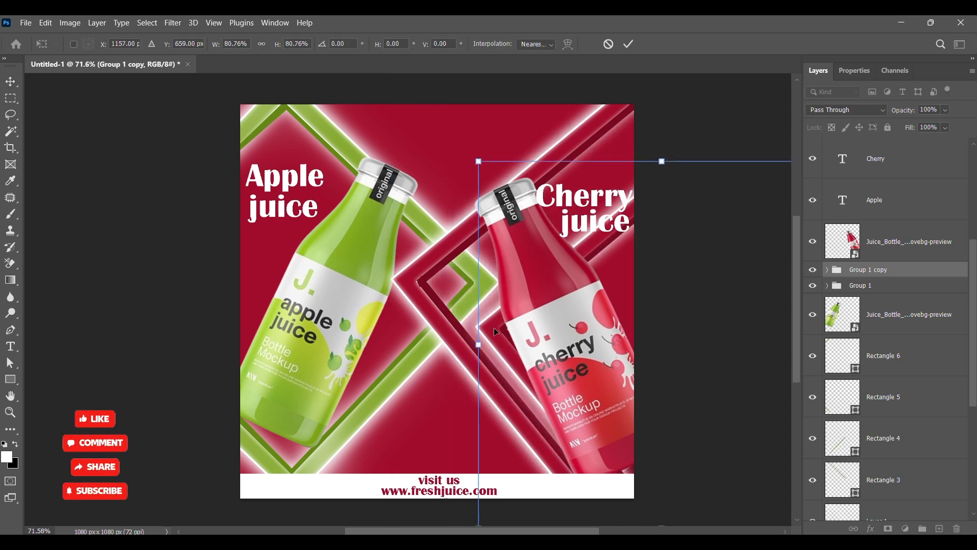
drag(454, 314, 256, 281)
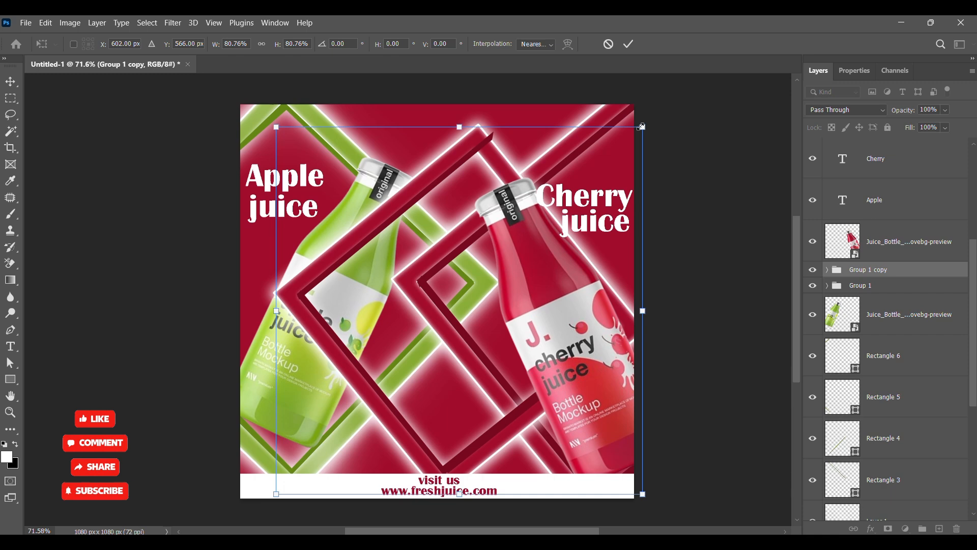
drag(643, 125, 405, 325)
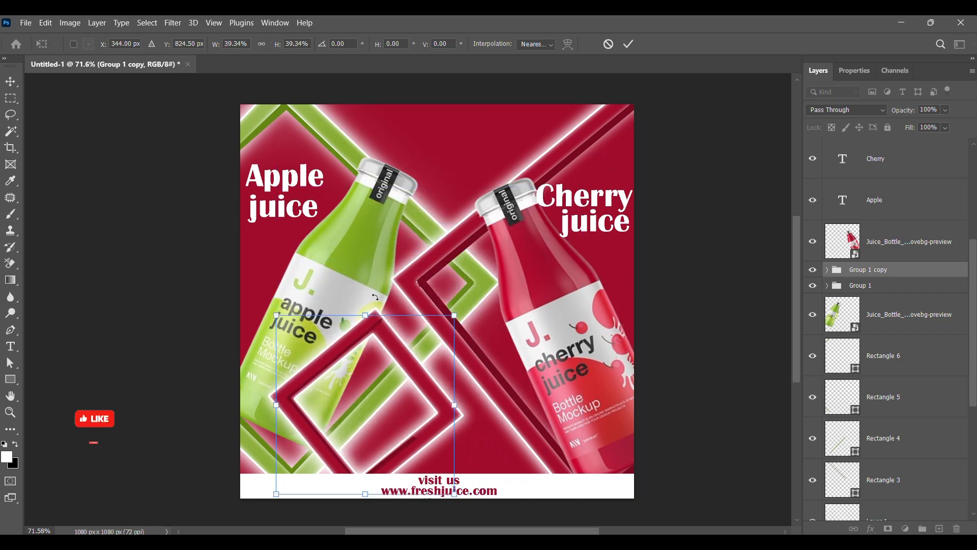
Move the small red frame copy to the poster's top centre, partly beyond the canvas, and rotate it slightly counterclockwise so its corner points down.
drag(311, 372, 404, 94)
scroll(460, 195, up, 3)
drag(556, 287, 599, 264)
drag(449, 258, 415, 216)
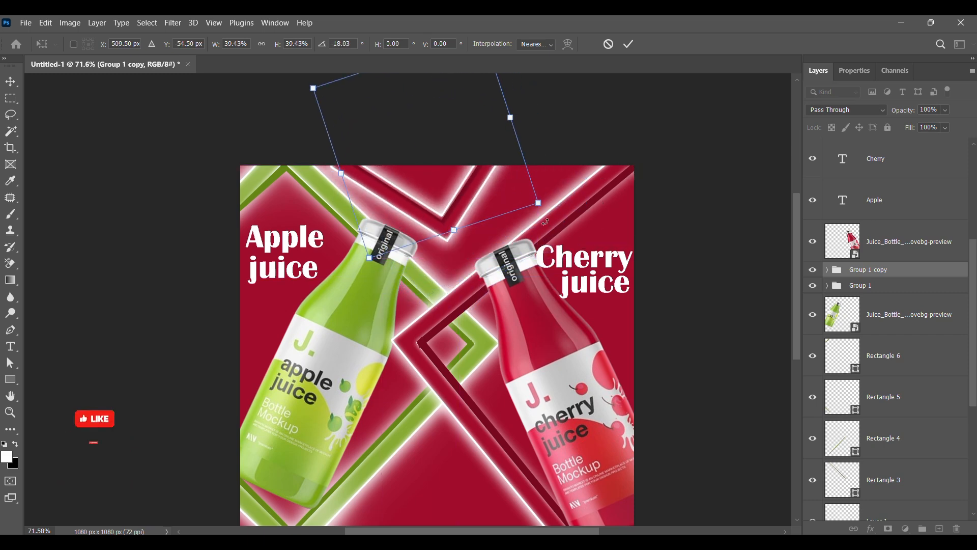
drag(562, 229, 547, 251)
drag(421, 224, 447, 240)
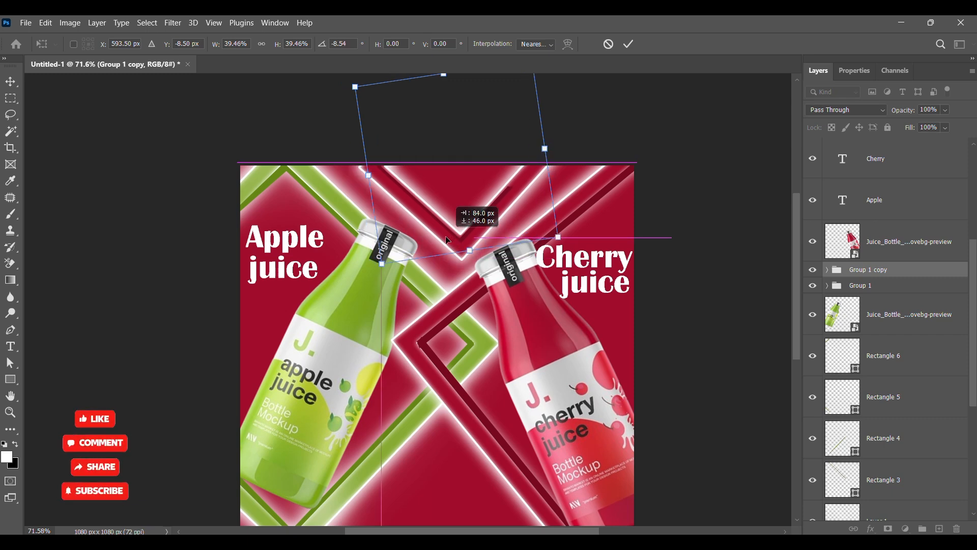
drag(563, 251, 588, 268)
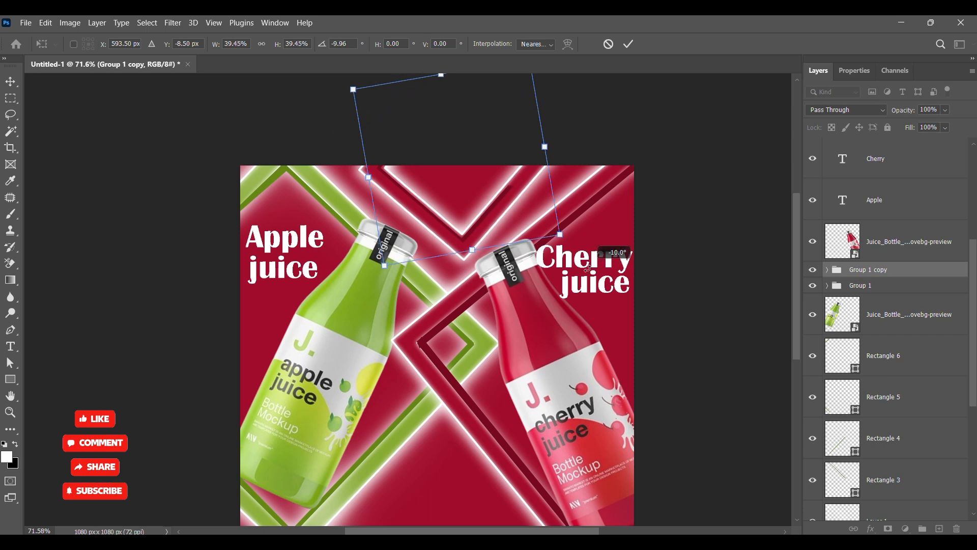
drag(446, 239, 438, 238)
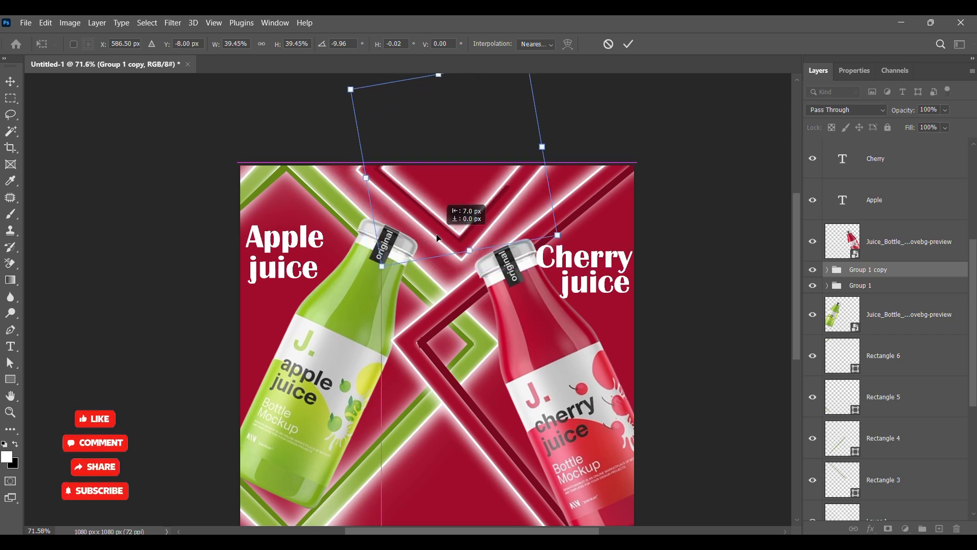
drag(568, 239, 565, 264)
click(628, 44)
click(724, 183)
Group the green frame's layers, Rectangle 2 through Rectangle 6 including Layer 1, and duplicate the group.
scroll(722, 191, down, 2)
scroll(930, 363, down, 2)
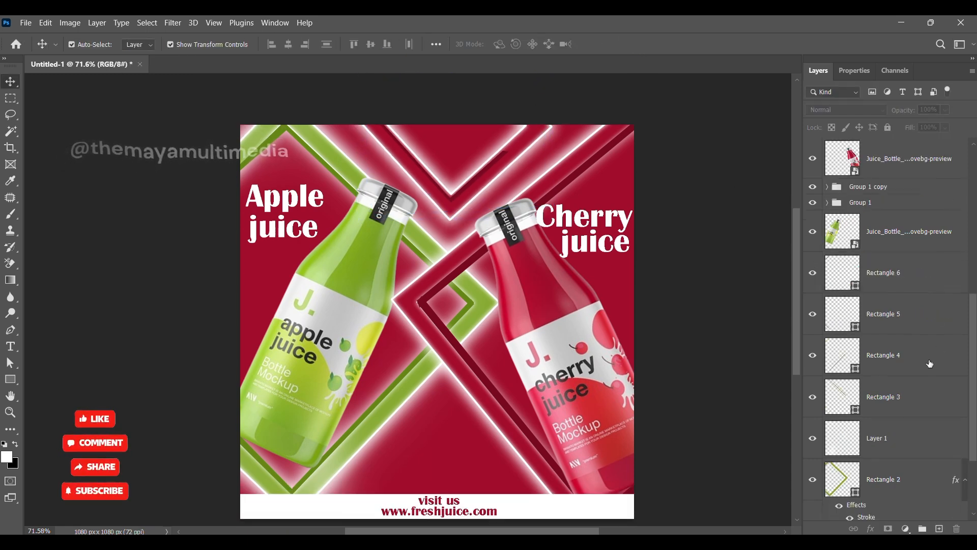
scroll(930, 363, down, 2)
click(896, 396)
shift+click(890, 193)
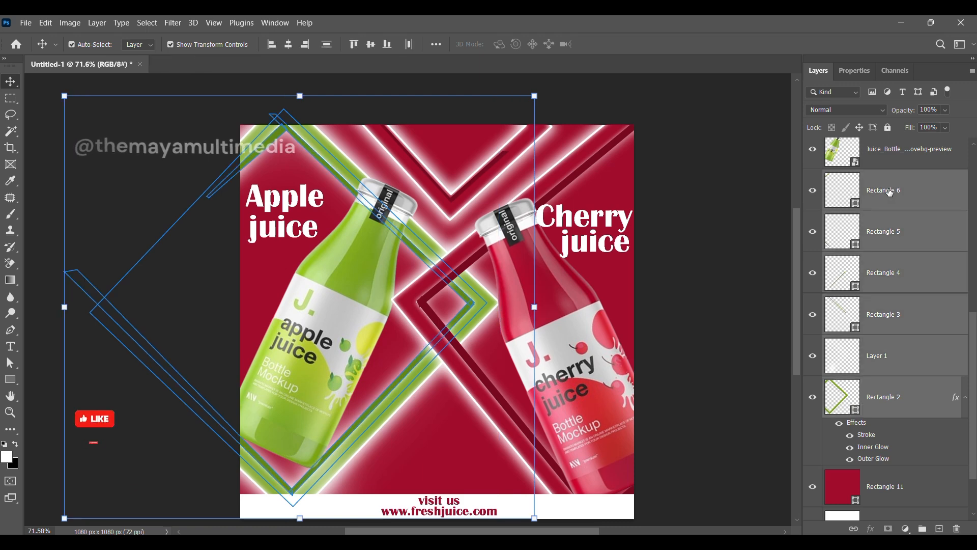
key(ctrl+g)
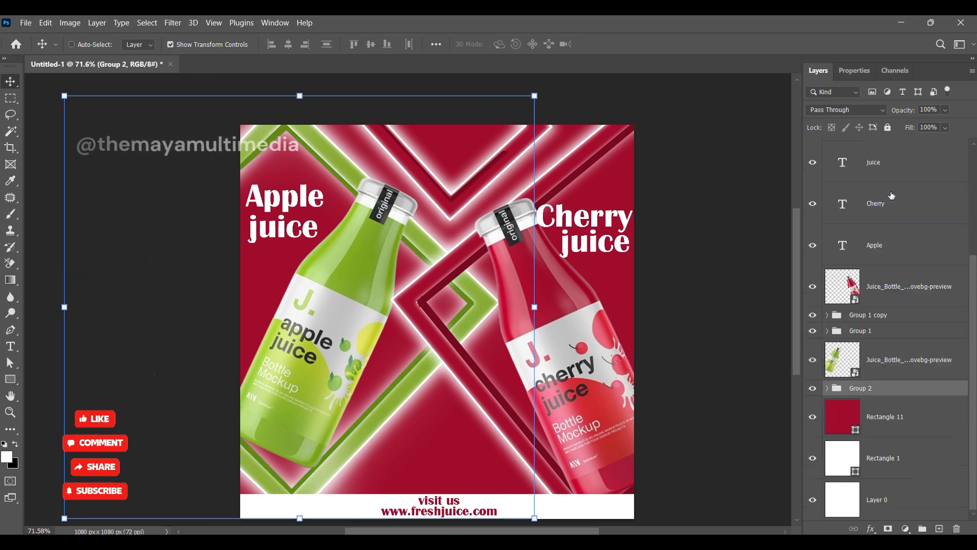
key(ctrl+j)
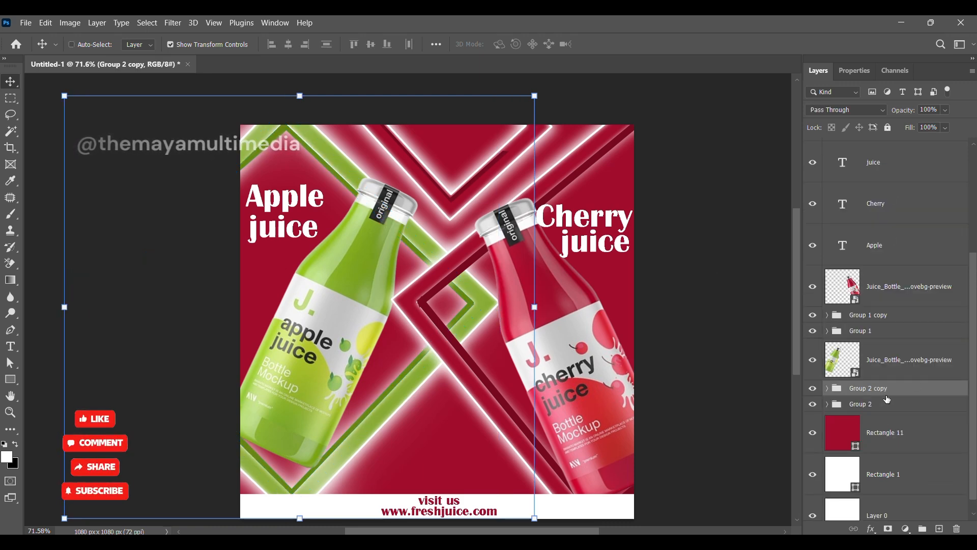
drag(453, 254, 530, 256)
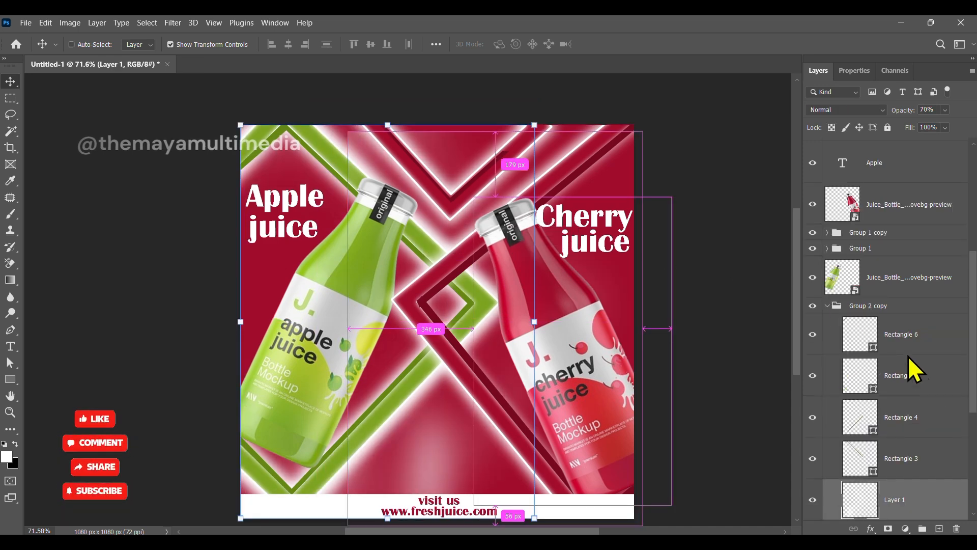
key(ctrl+z)
click(881, 307)
drag(399, 388, 443, 384)
key(ctrl+z)
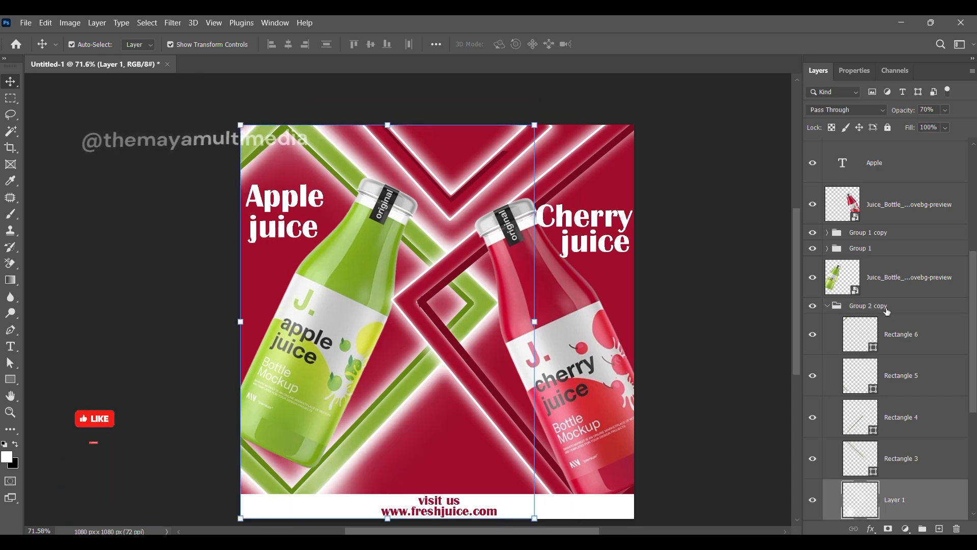
Scale the green frame group copy to about 55%, move it between the bottles, and rotate it to about -87.5°.
click(886, 307)
drag(65, 98, 320, 262)
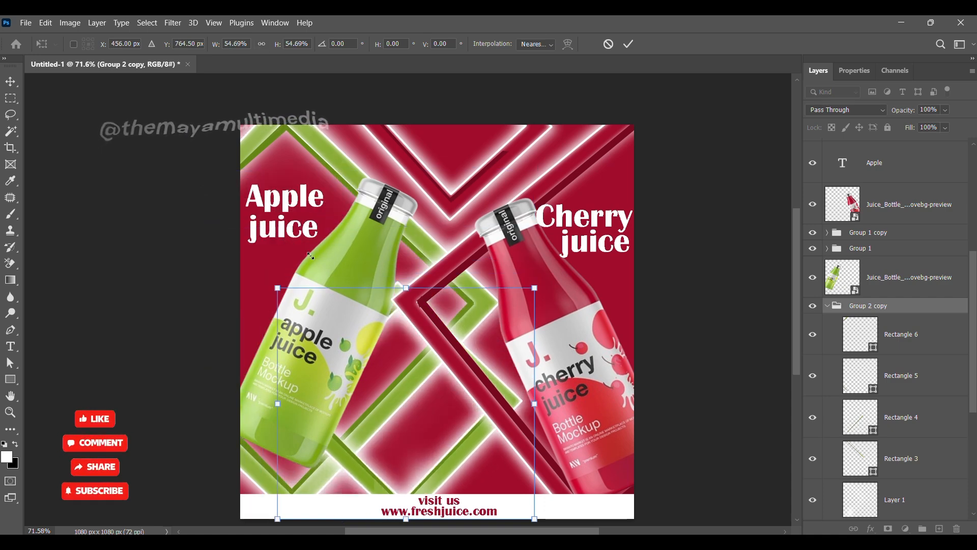
drag(370, 478, 395, 413)
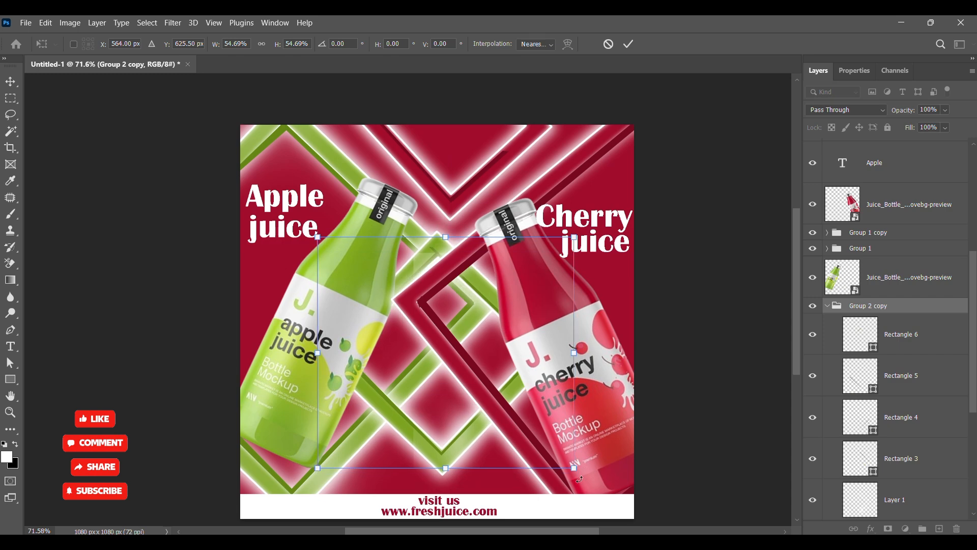
drag(580, 463, 426, 254)
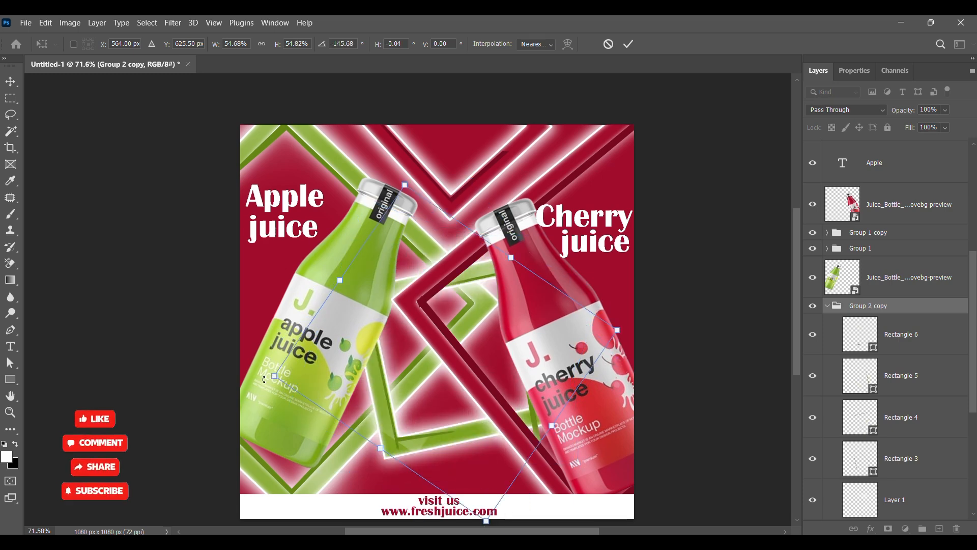
drag(264, 379, 335, 220)
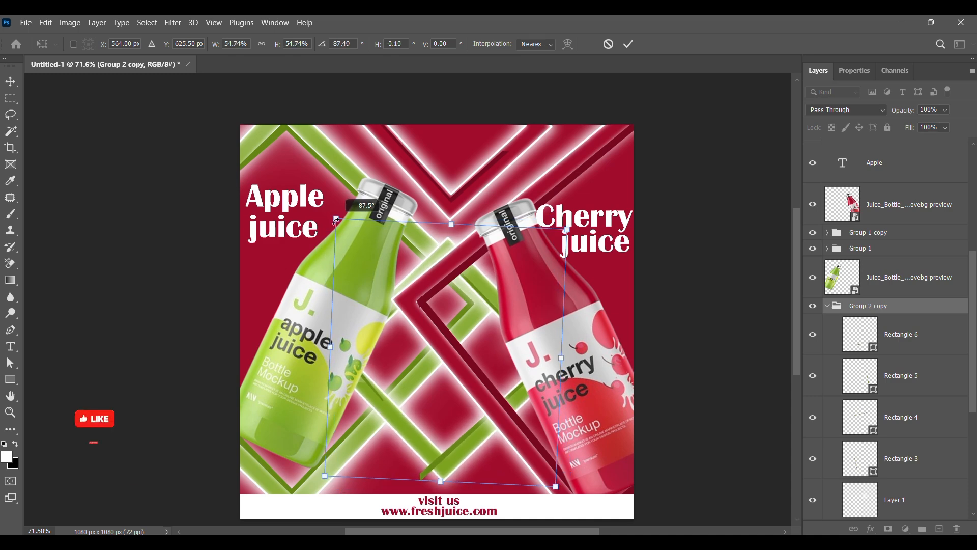
click(629, 45)
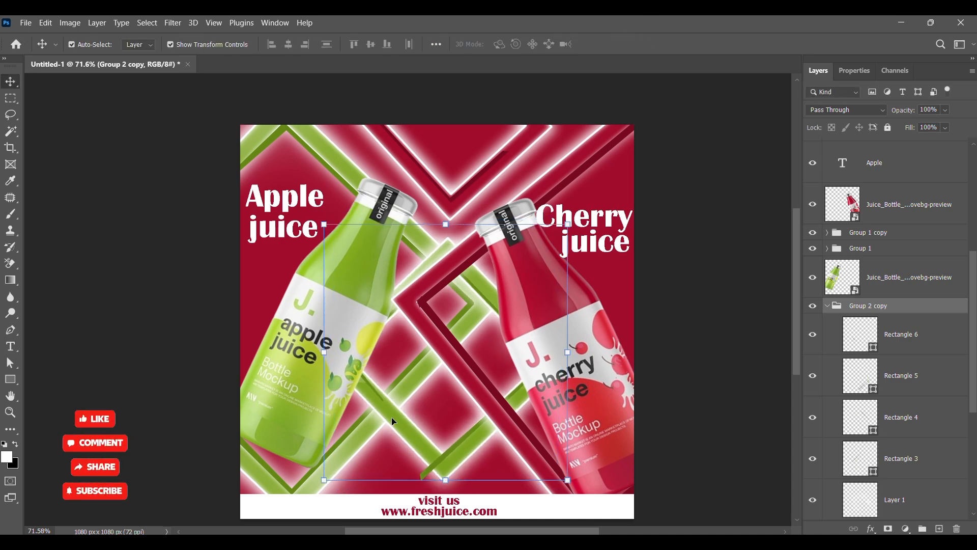
drag(392, 421, 398, 439)
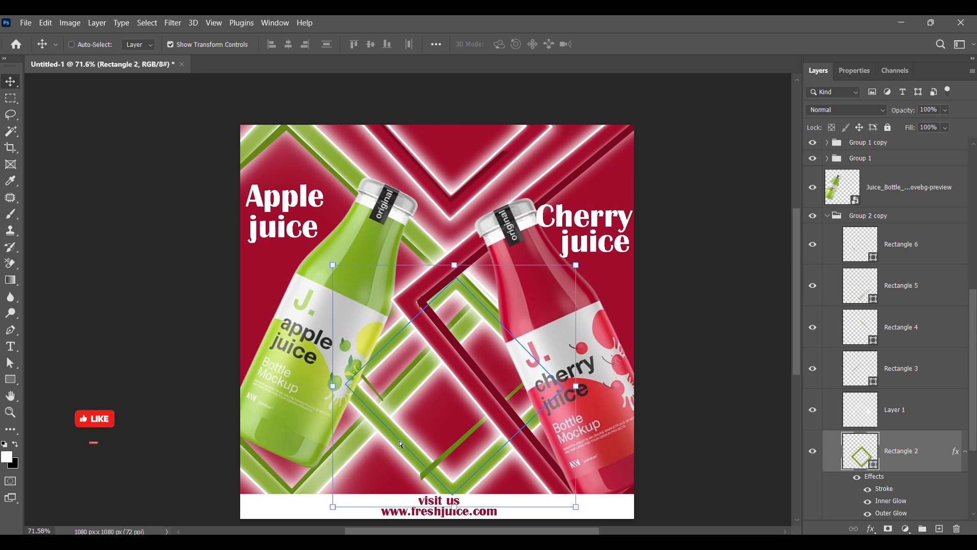
key(ctrl+z)
click(884, 217)
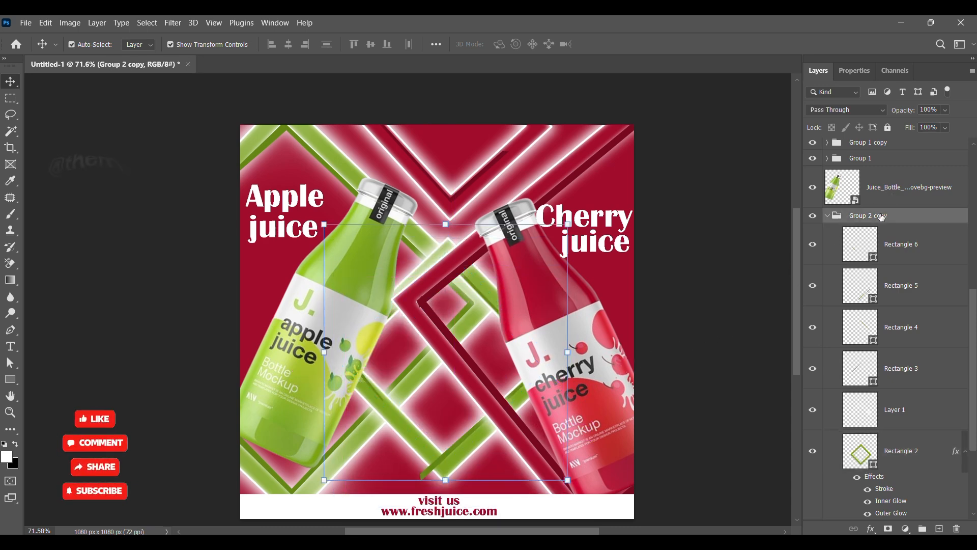
Nudge the green frame group copy slightly down and collapse the group in the layer stack.
key(Down)
key(Down)
key(Down)
key(Down)
key(Down)
key(Down)
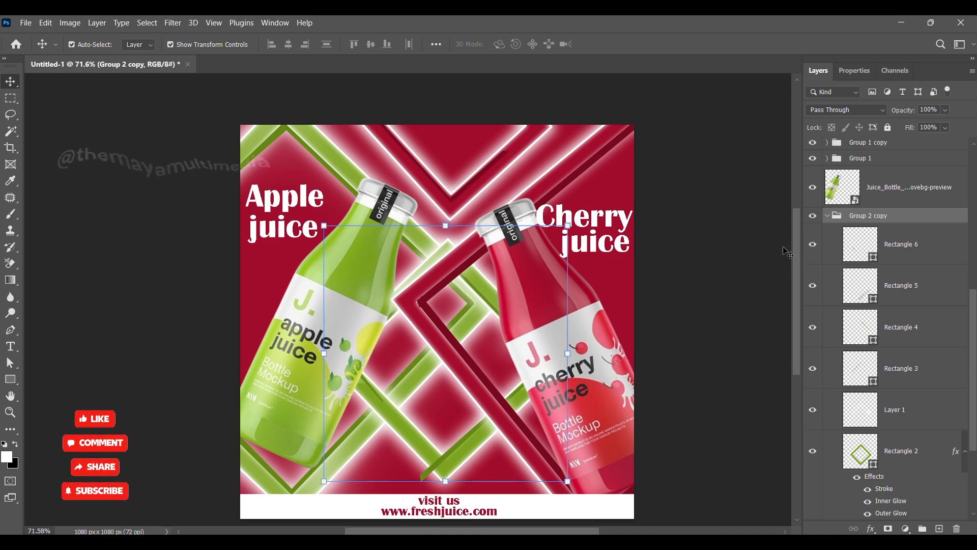
key(Down)
key(Down)
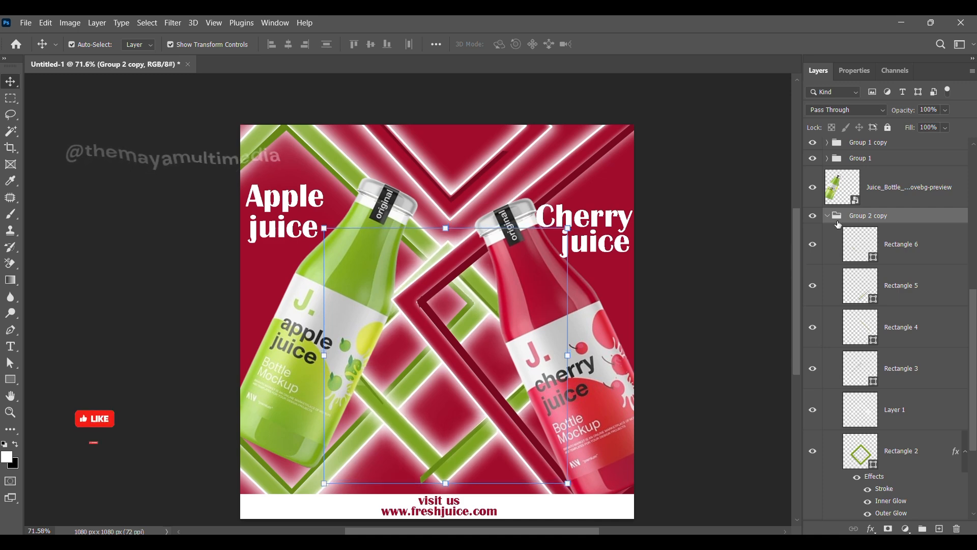
click(827, 215)
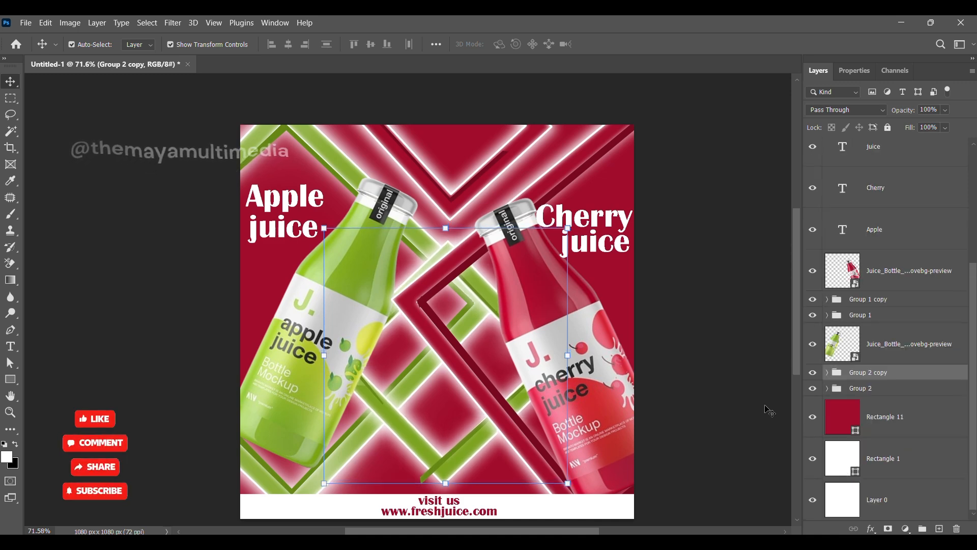
key(Down)
key(Down)
key(Down)
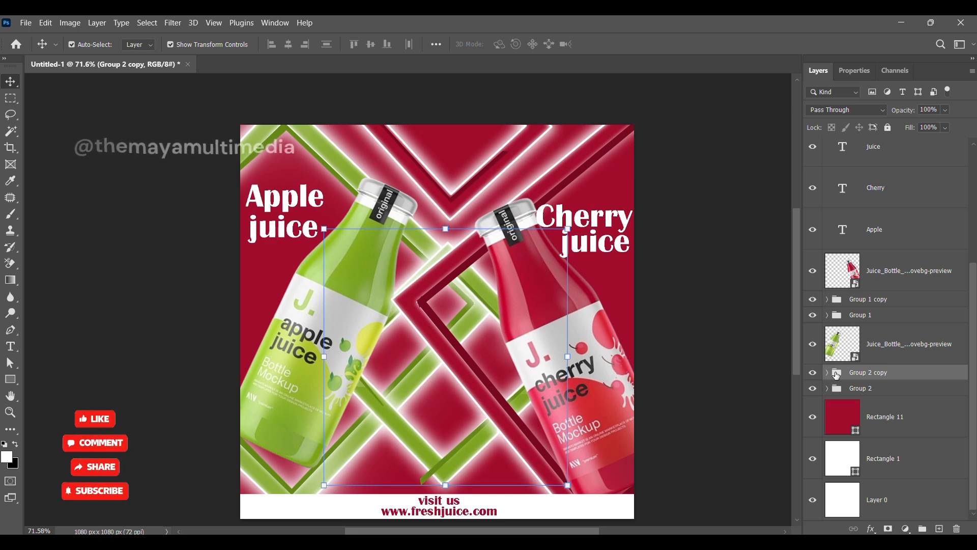
Scale the green frame group copy to about 76% and centre it at X 544.5 px, Y 1018.5 px, with its corner peeking above the white band.
drag(569, 371, 517, 358)
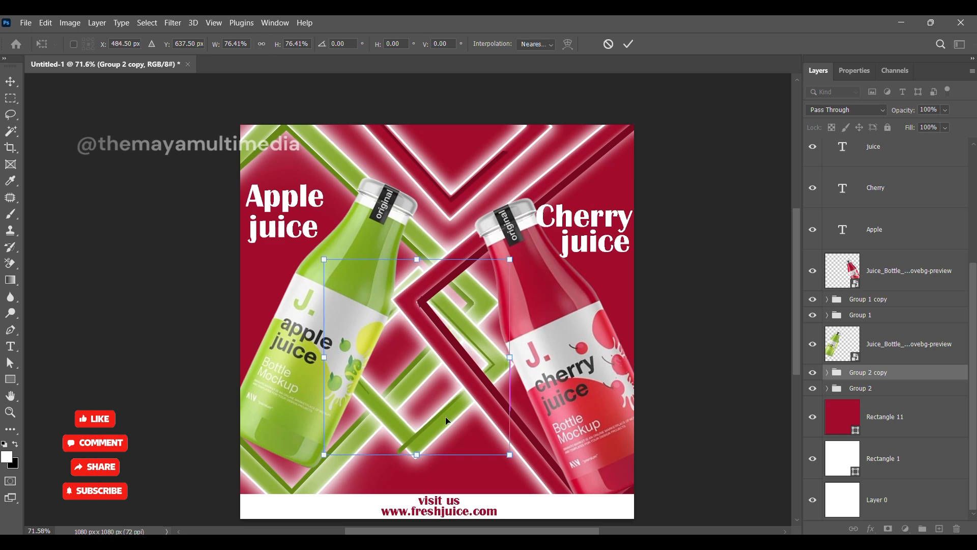
drag(459, 446, 467, 531)
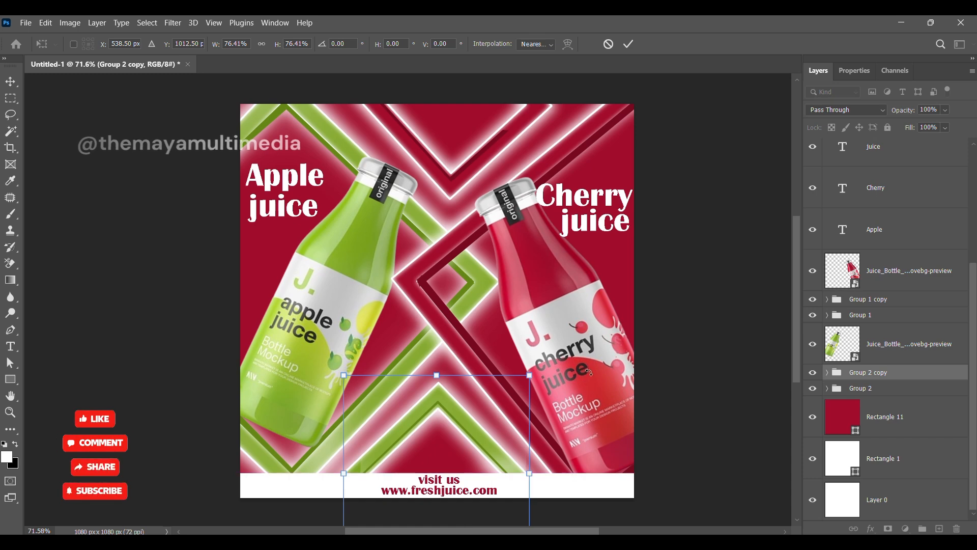
key(Up)
key(Up)
key(Up)
key(Up)
key(Up)
key(Up)
key(Right)
key(Right)
key(Right)
key(Right)
key(Right)
key(Right)
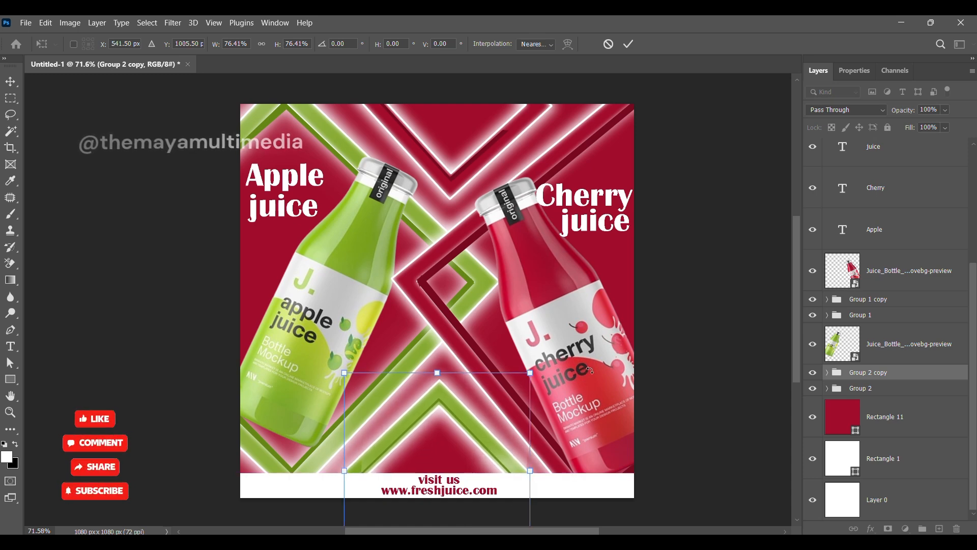
key(Down)
key(Down)
key(Down)
key(Down)
key(Down)
key(Down)
key(Down)
key(Down)
key(Down)
key(Down)
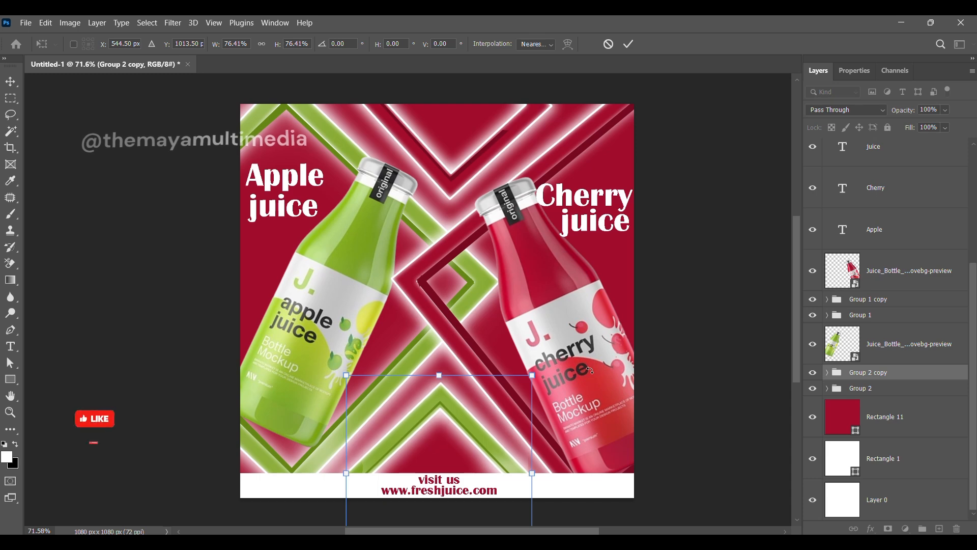
key(Down)
key(Down)
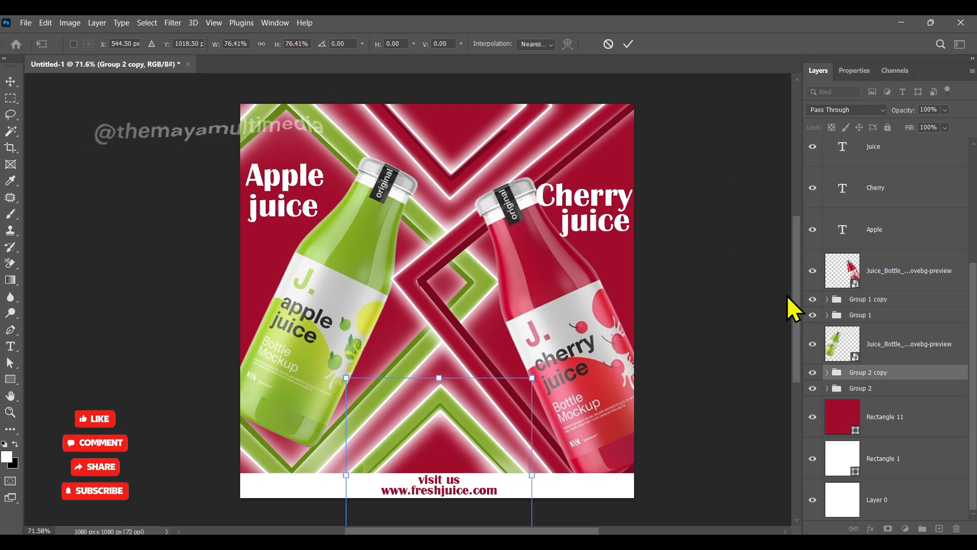
click(731, 191)
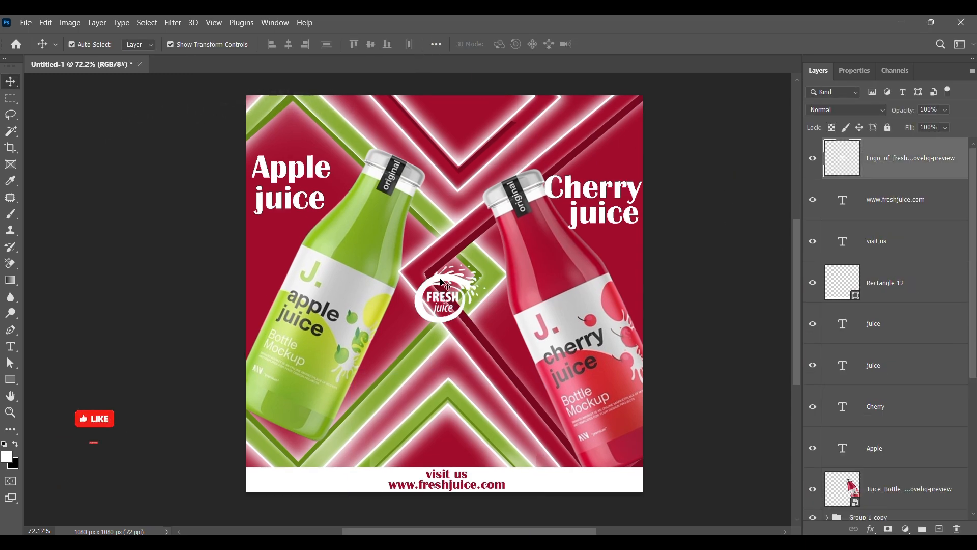
Move the white "FRESH juice" logo into the red frame corner at the poster's top centre and scale it to about 92%.
drag(441, 267, 469, 90)
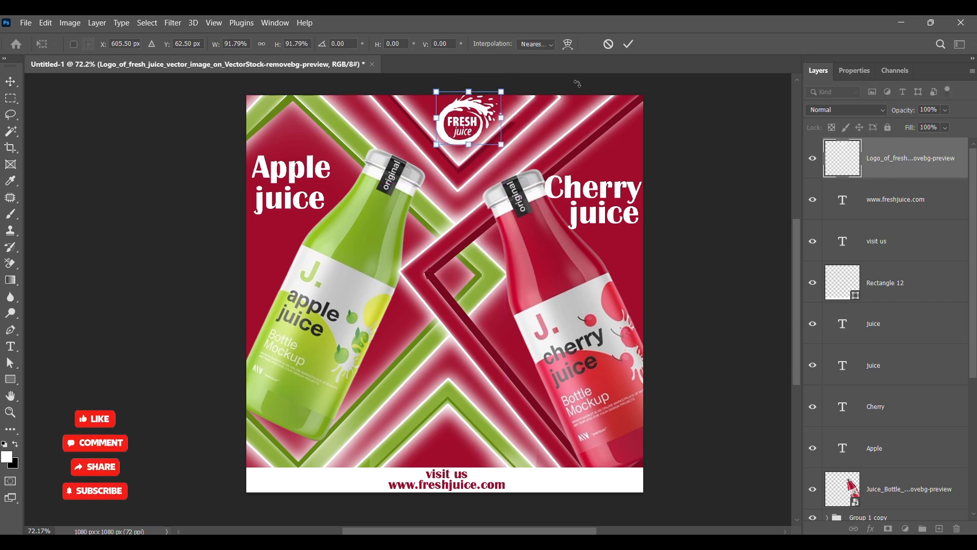
click(717, 199)
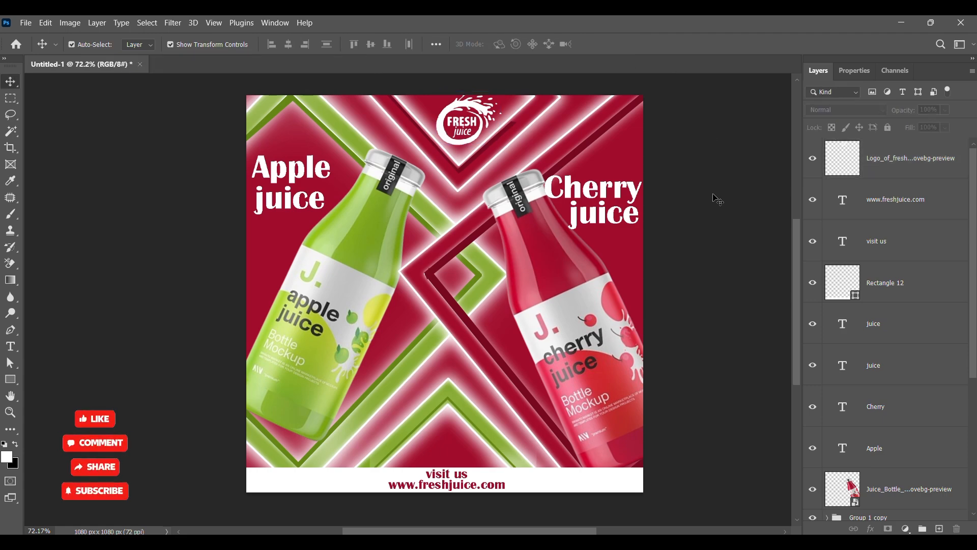